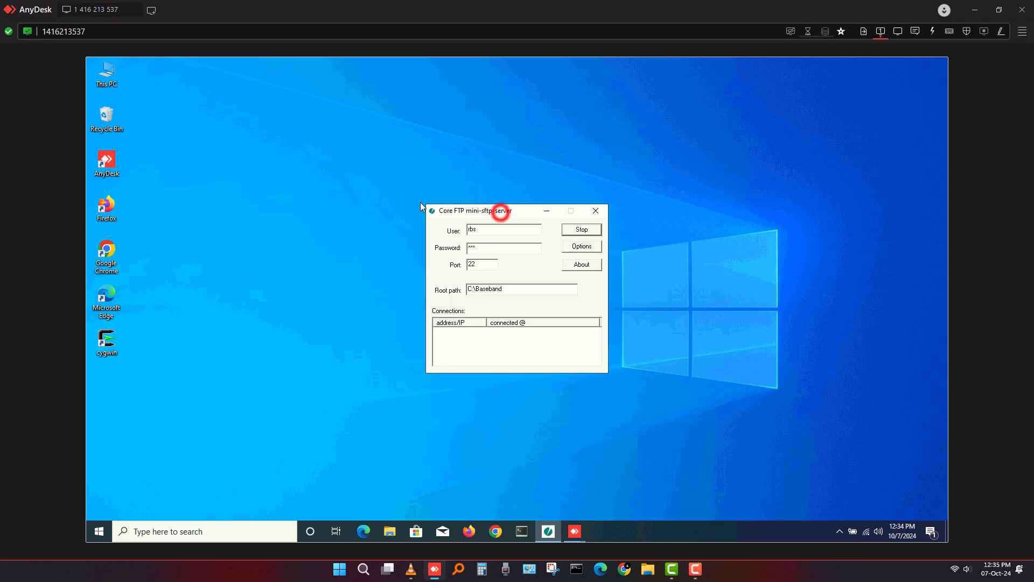
- Check the Core FTP server's user, password, port 22 and C:\Baseband root path
{"action": "left_click_drag", "start_coordinate": [501, 213], "coordinate": [422, 206]}
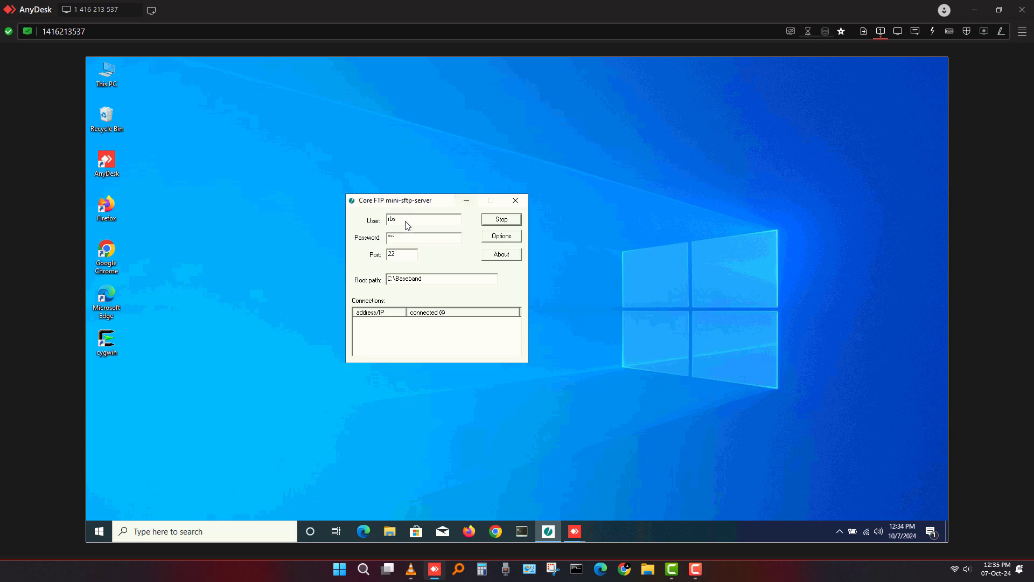
{"action": "left_click", "coordinate": [405, 221]}
{"action": "double_click", "coordinate": [405, 237]}
{"action": "double_click", "coordinate": [403, 254]}
{"action": "left_click_drag", "start_coordinate": [437, 278], "coordinate": [374, 280]}
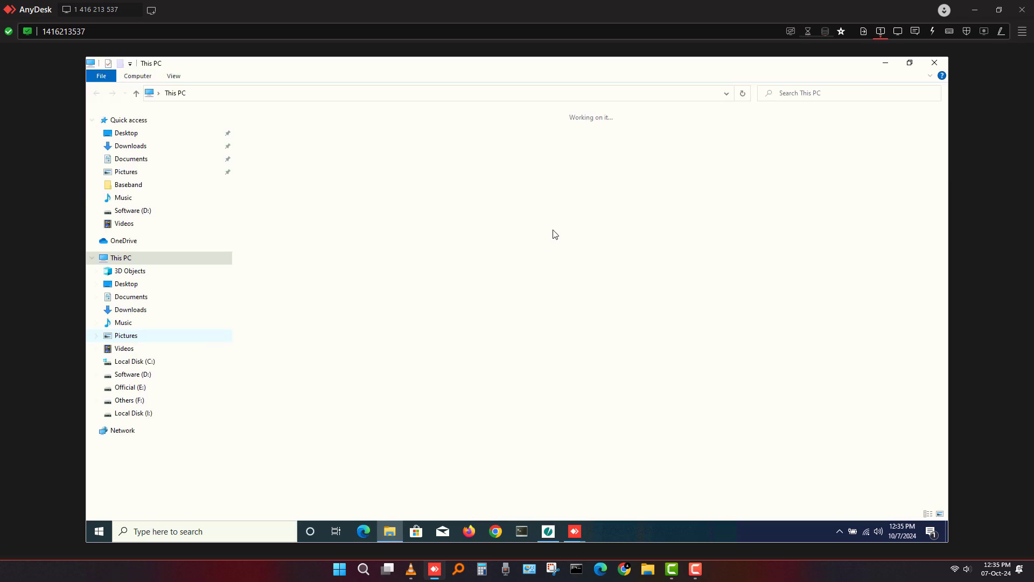
- Open the C:\Baseband folder and rearrange its Name column and sort order
{"action": "double_click", "coordinate": [310, 212]}
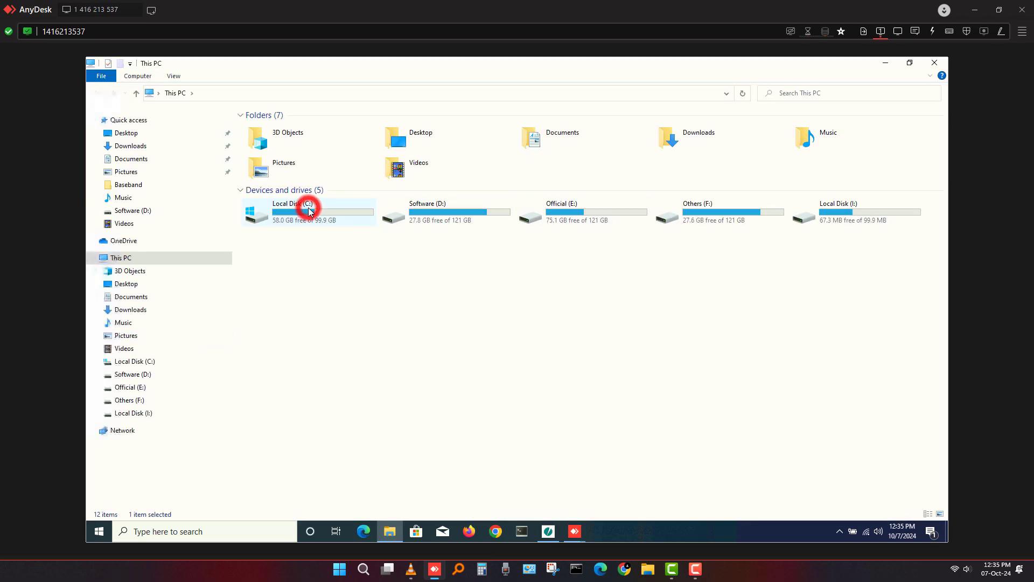
{"action": "double_click", "coordinate": [299, 130]}
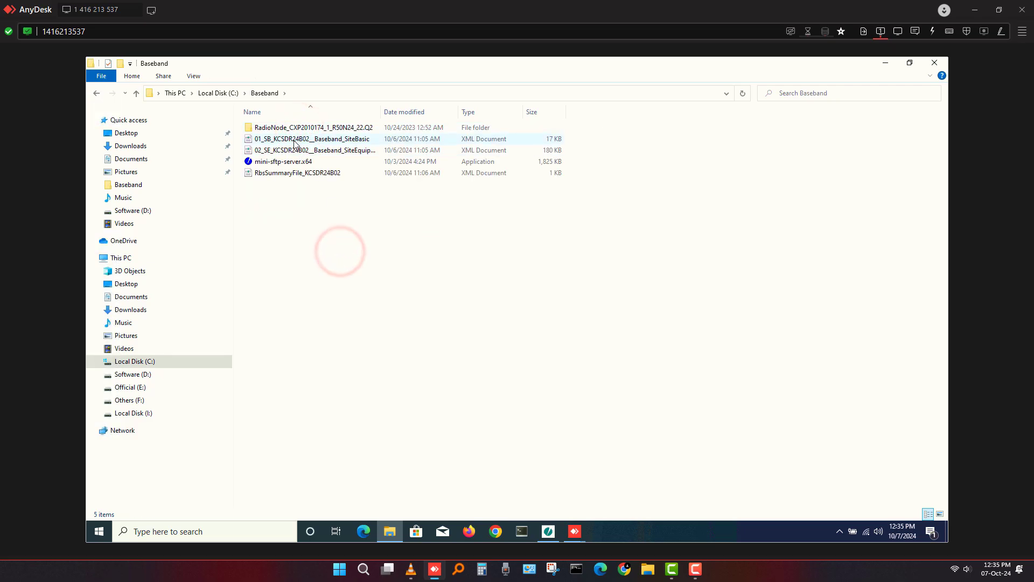
{"action": "left_click", "coordinate": [295, 139]}
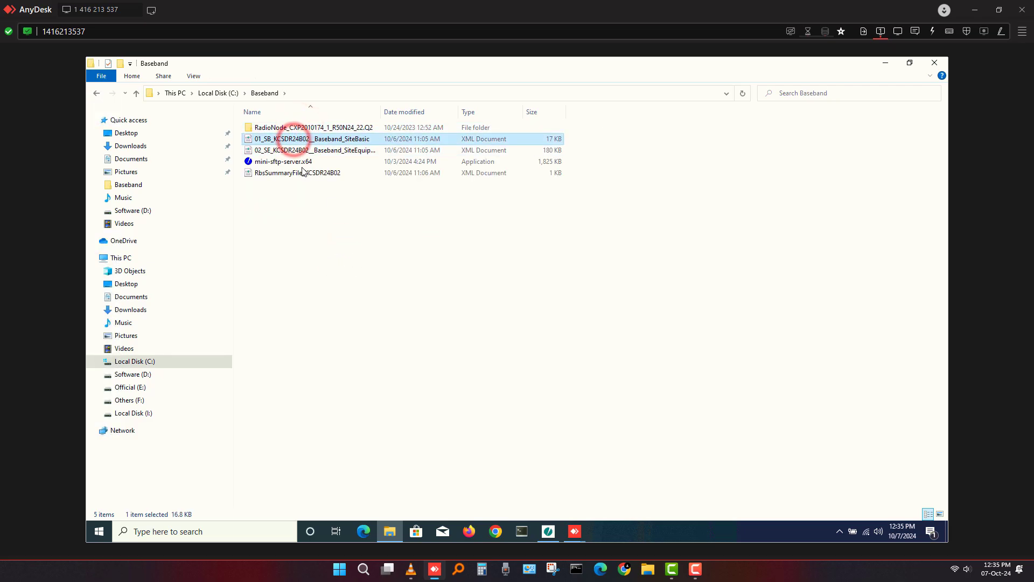
{"action": "left_click", "coordinate": [311, 235]}
{"action": "left_click", "coordinate": [337, 127]}
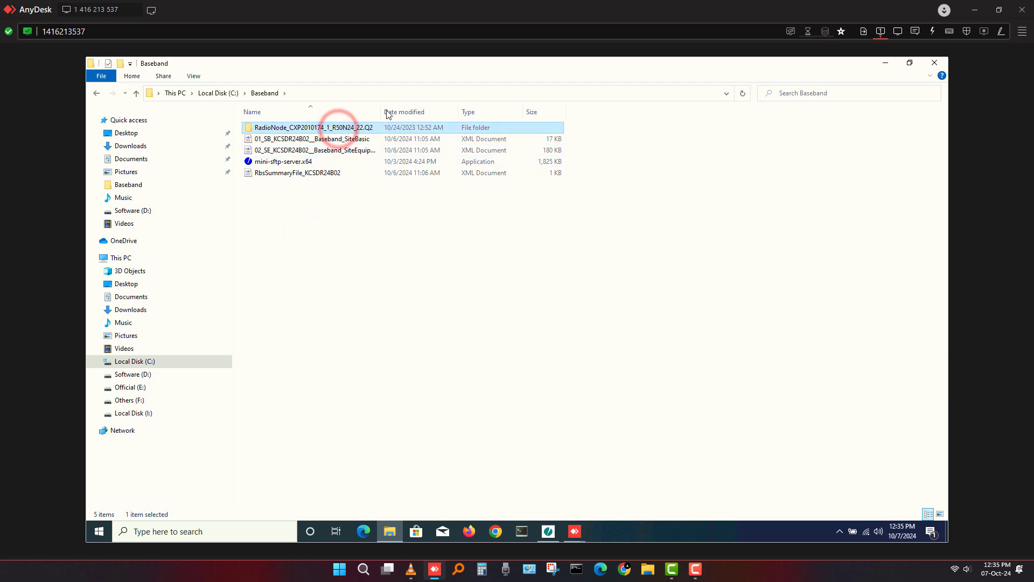
{"action": "left_click_drag", "start_coordinate": [379, 109], "coordinate": [507, 111]}
{"action": "left_click", "coordinate": [437, 257]}
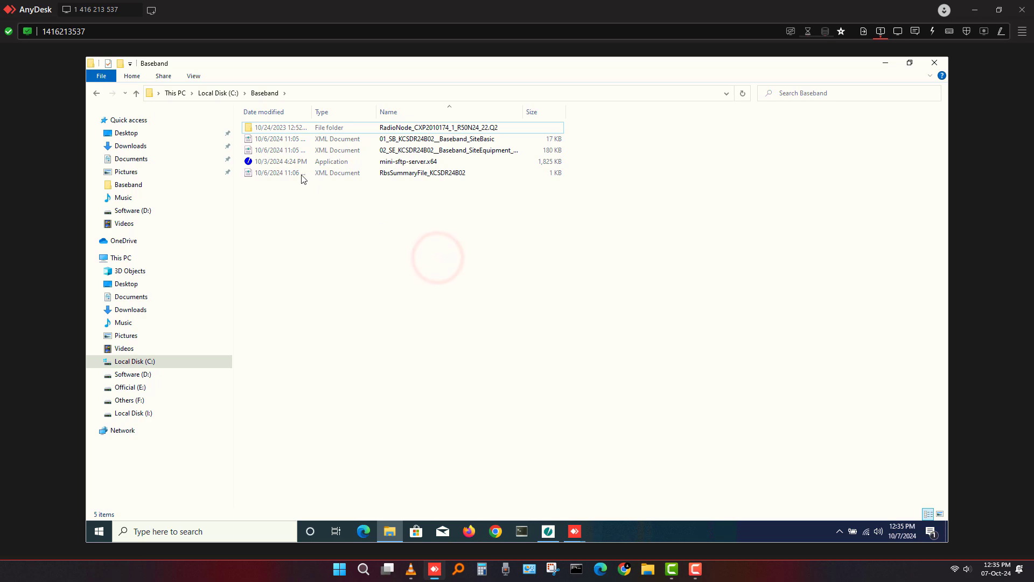
{"action": "left_click", "coordinate": [406, 113]}
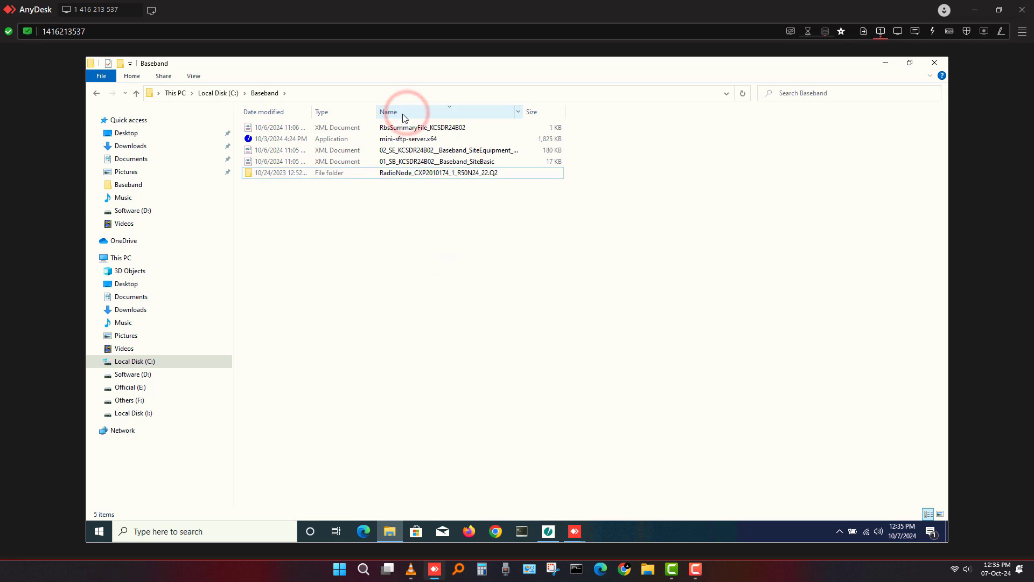
{"action": "left_click_drag", "start_coordinate": [405, 115], "coordinate": [258, 115]}
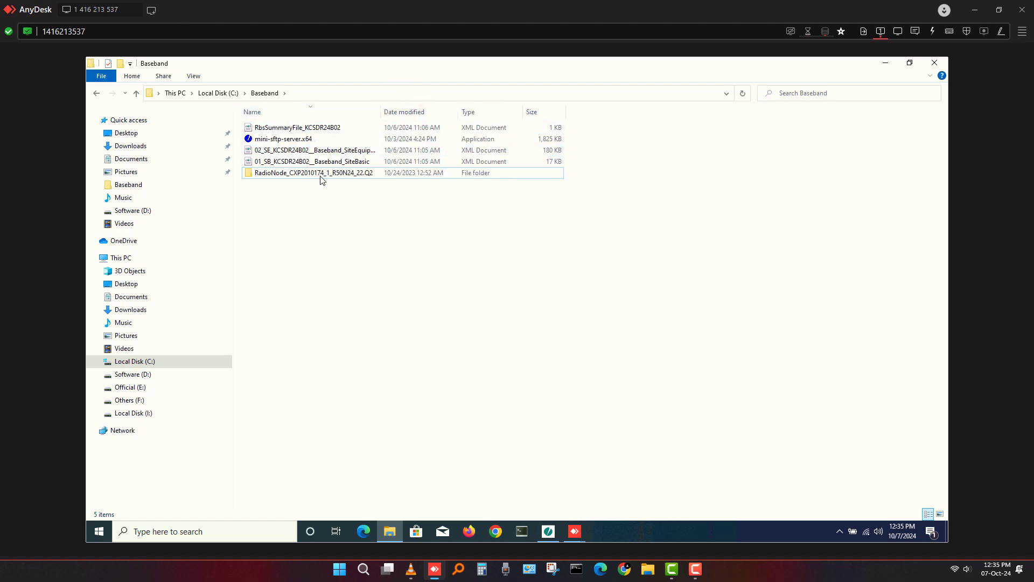
- Sort the Baseband files by name ascending and select RbsSummaryFile_KCSDR24B02
{"action": "right_click", "coordinate": [315, 221]}
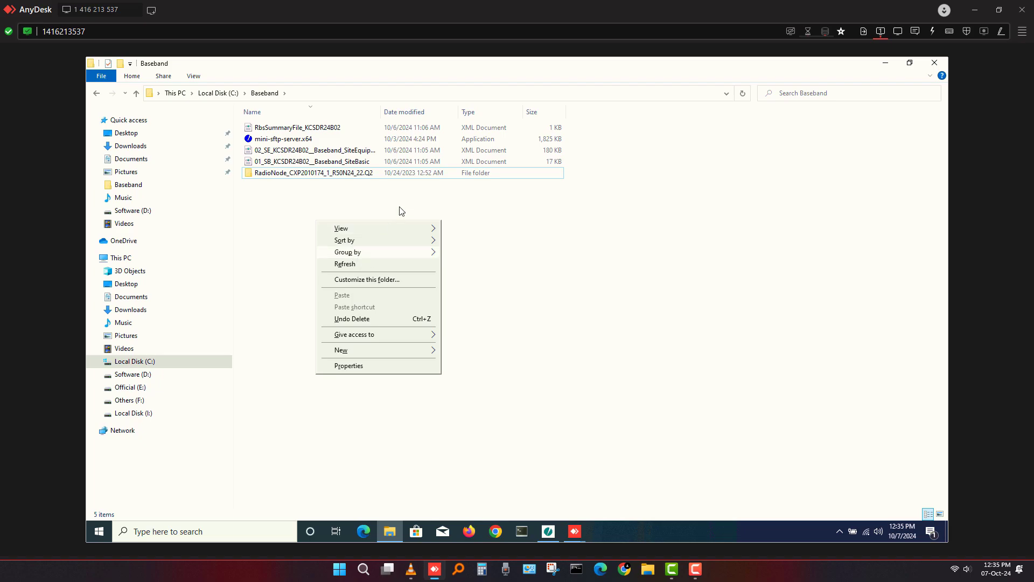
{"action": "left_click", "coordinate": [290, 208]}
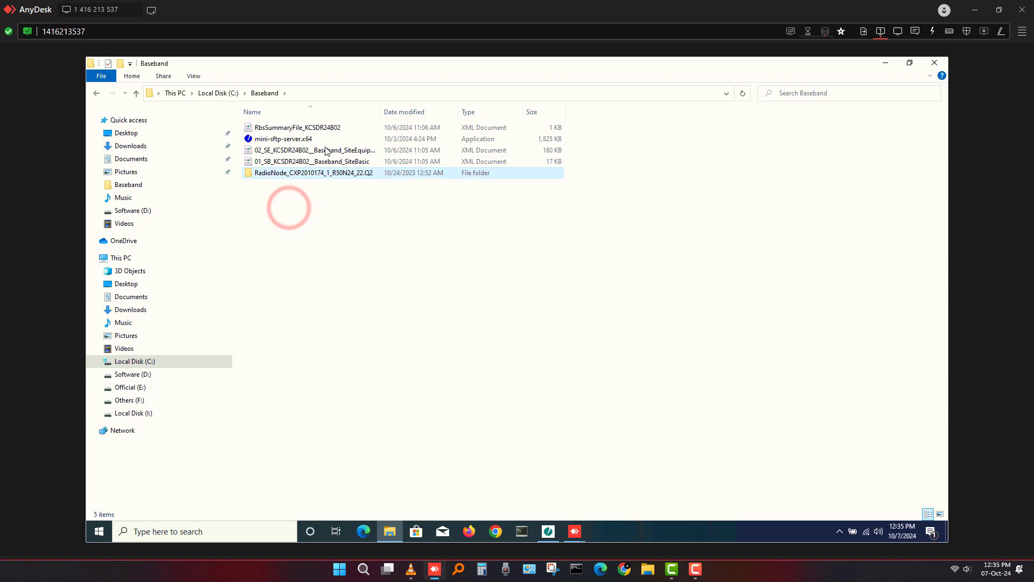
{"action": "right_click", "coordinate": [306, 128]}
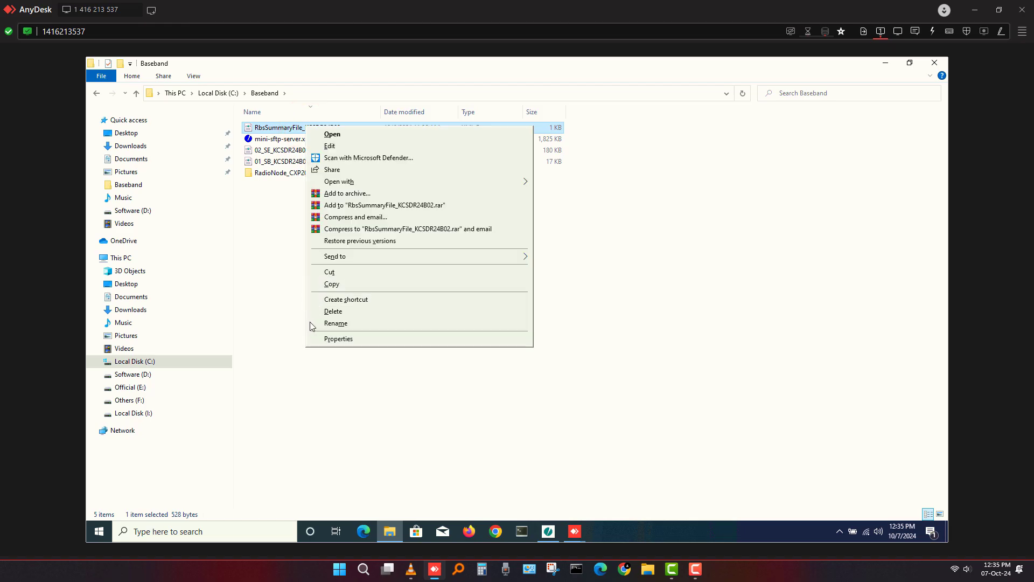
{"action": "left_click", "coordinate": [276, 276]}
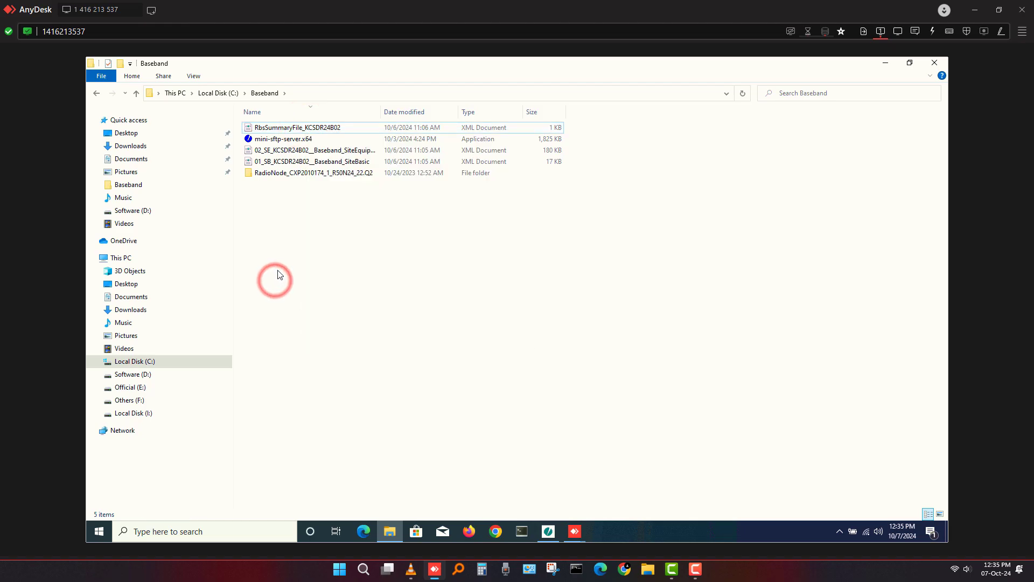
{"action": "left_click", "coordinate": [274, 110]}
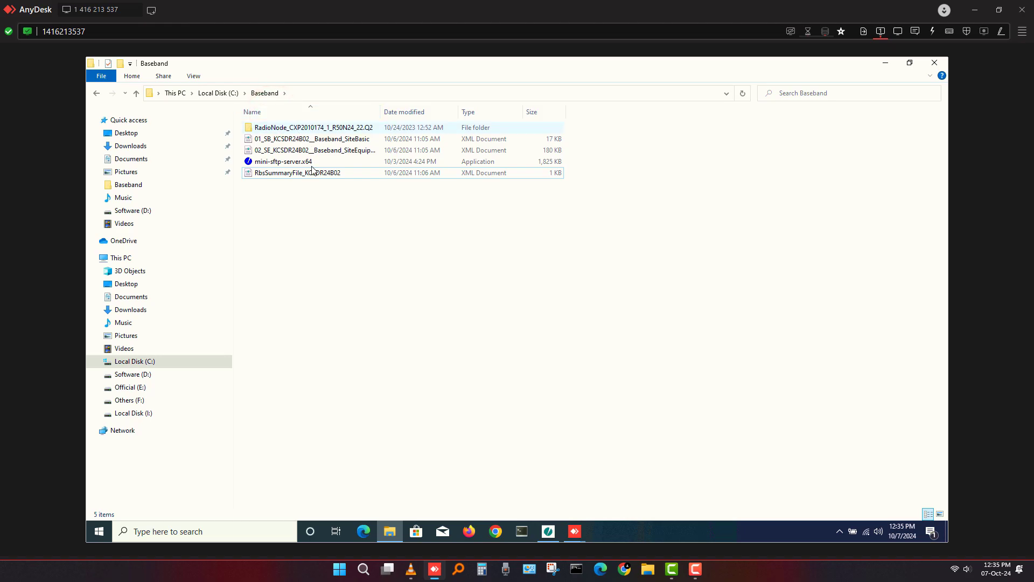
{"action": "left_click", "coordinate": [306, 172]}
- Open RbsSummaryFile_KCSDR24B02 in Notepad through Open with > Choose another app
{"action": "right_click", "coordinate": [305, 172]}
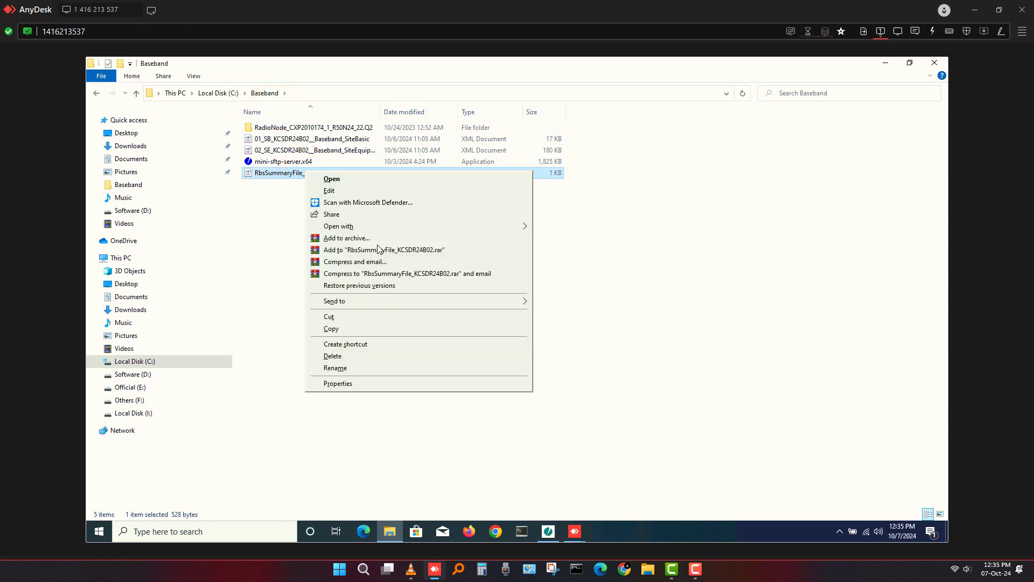
{"action": "left_click", "coordinate": [415, 226]}
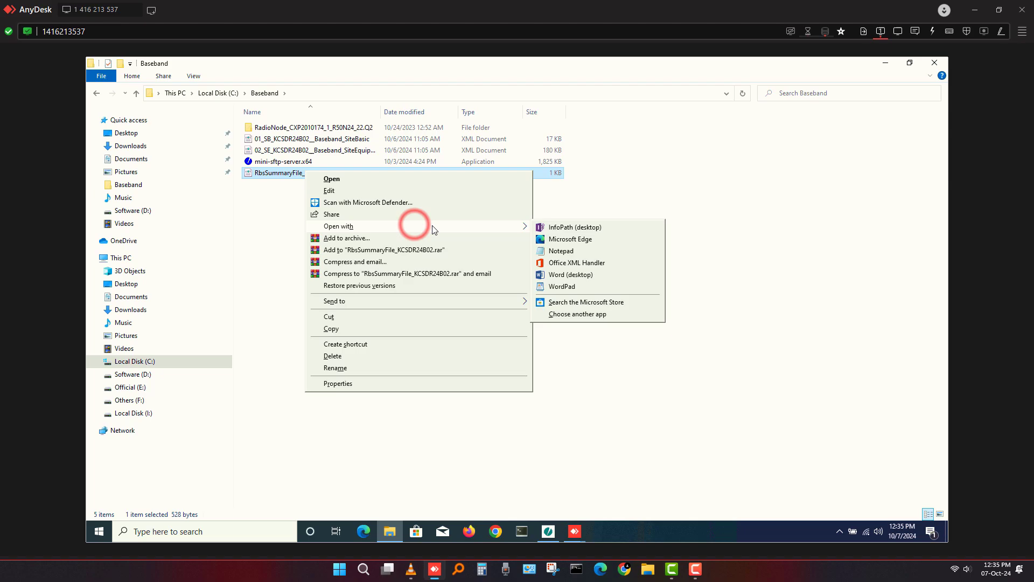
{"action": "left_click", "coordinate": [567, 316]}
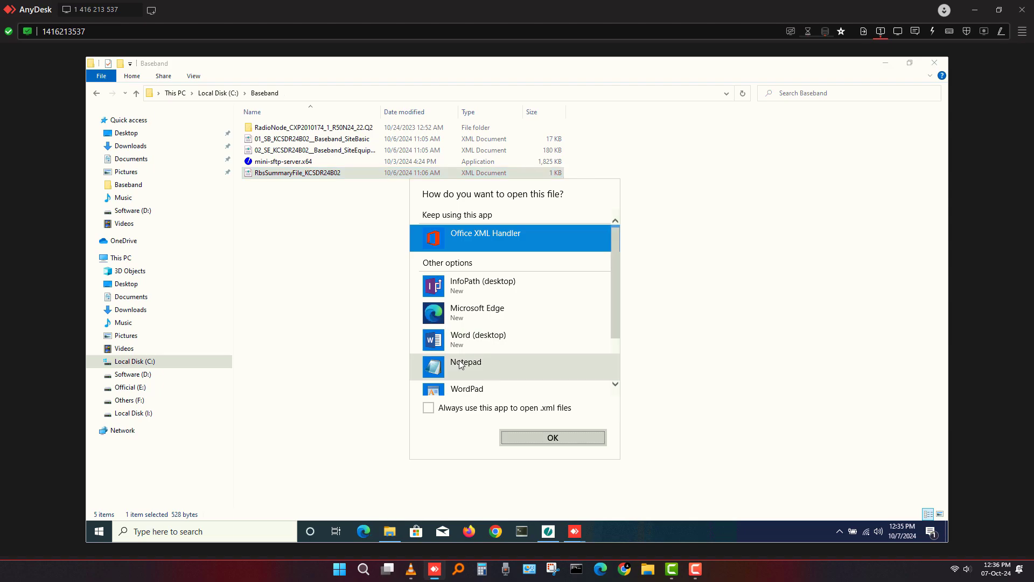
{"action": "left_click", "coordinate": [466, 364]}
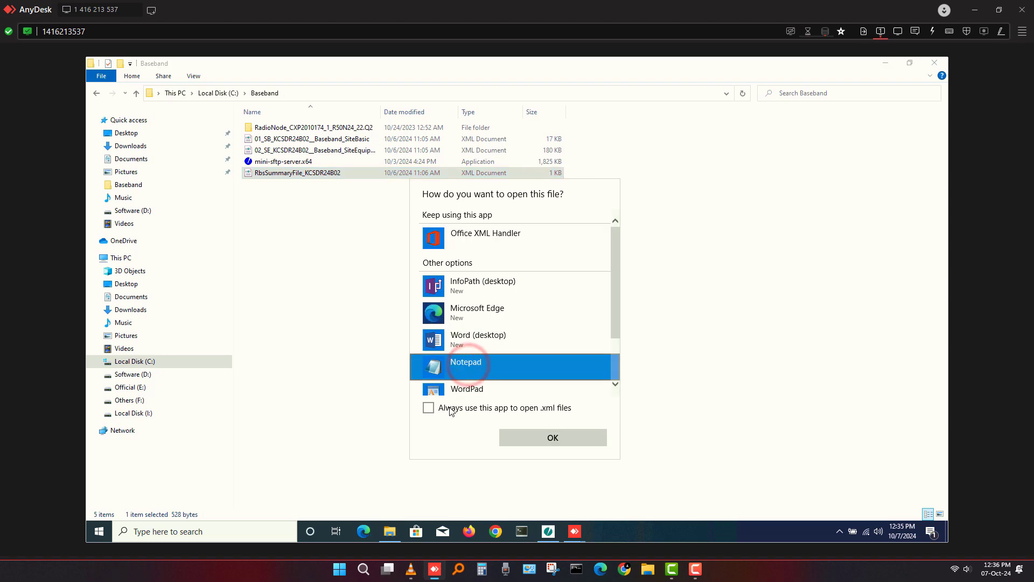
{"action": "left_click", "coordinate": [449, 408]}
{"action": "left_click", "coordinate": [563, 437]}
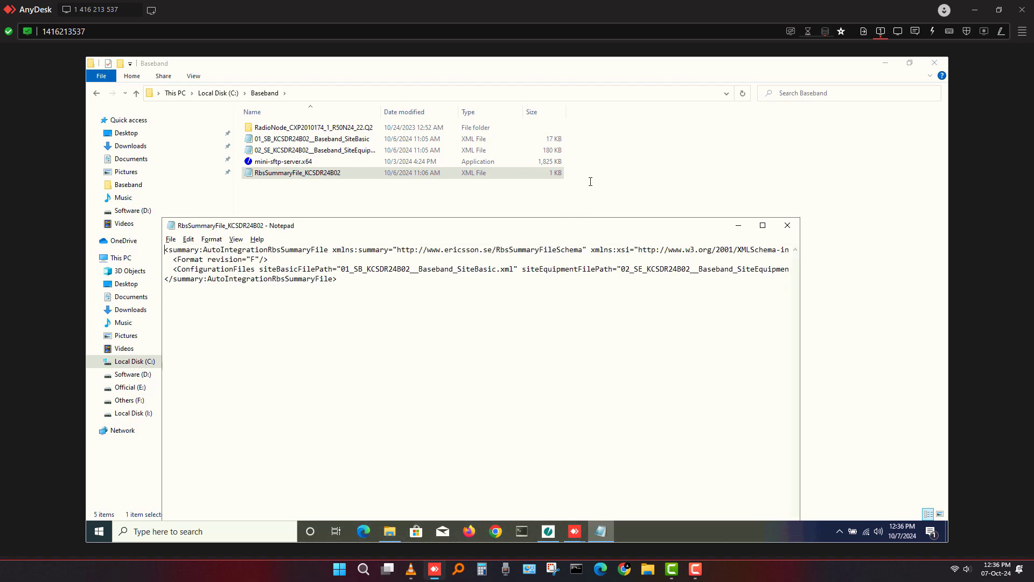
- Move Notepad aside and read the SiteBasic and SiteEquipment file paths in the XML
{"action": "left_click_drag", "start_coordinate": [568, 231], "coordinate": [694, 158]}
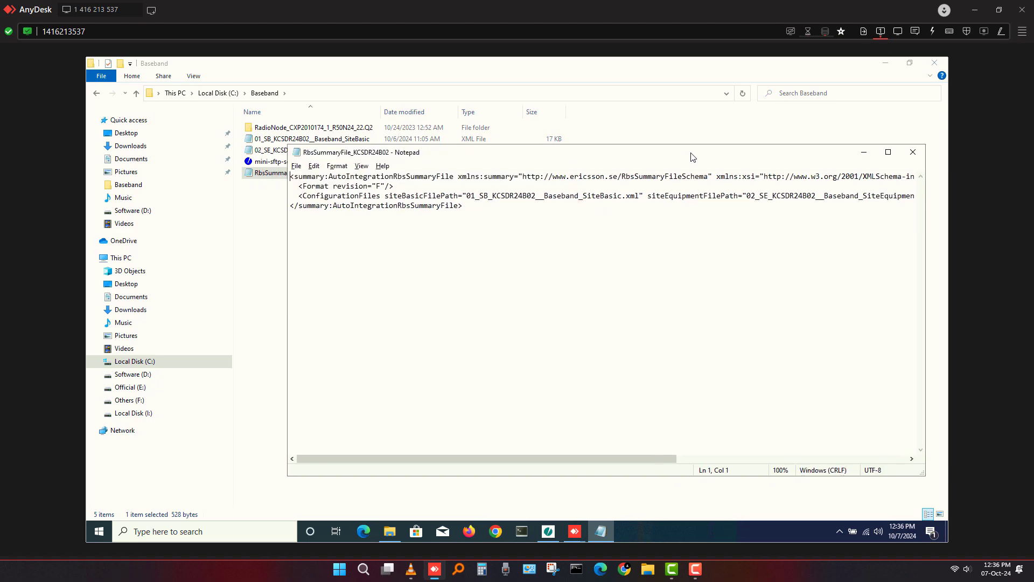
{"action": "left_click_drag", "start_coordinate": [492, 459], "coordinate": [778, 442]}
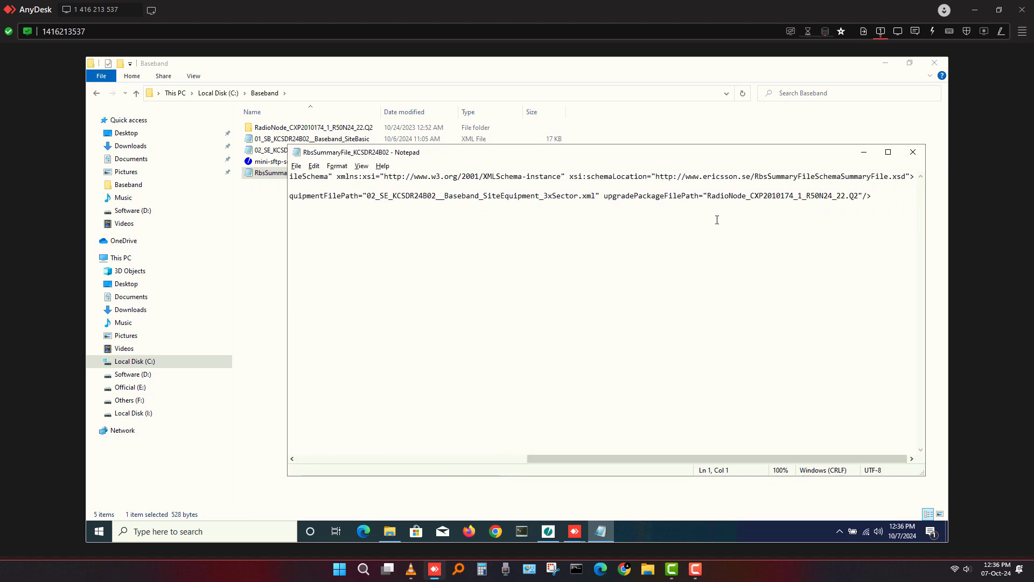
{"action": "left_click_drag", "start_coordinate": [709, 197], "coordinate": [843, 196]}
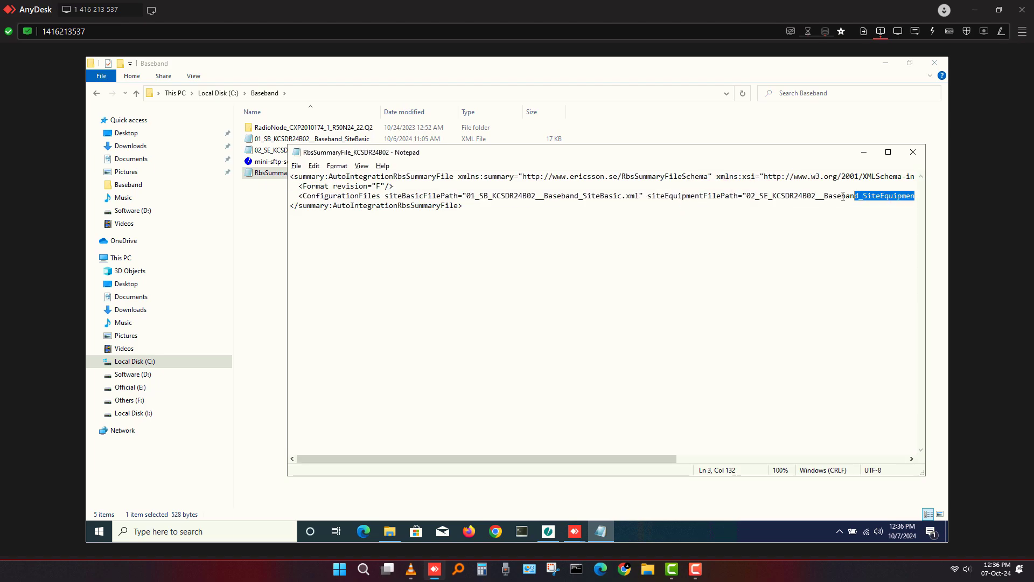
{"action": "left_click", "coordinate": [776, 292]}
{"action": "left_click", "coordinate": [646, 457]}
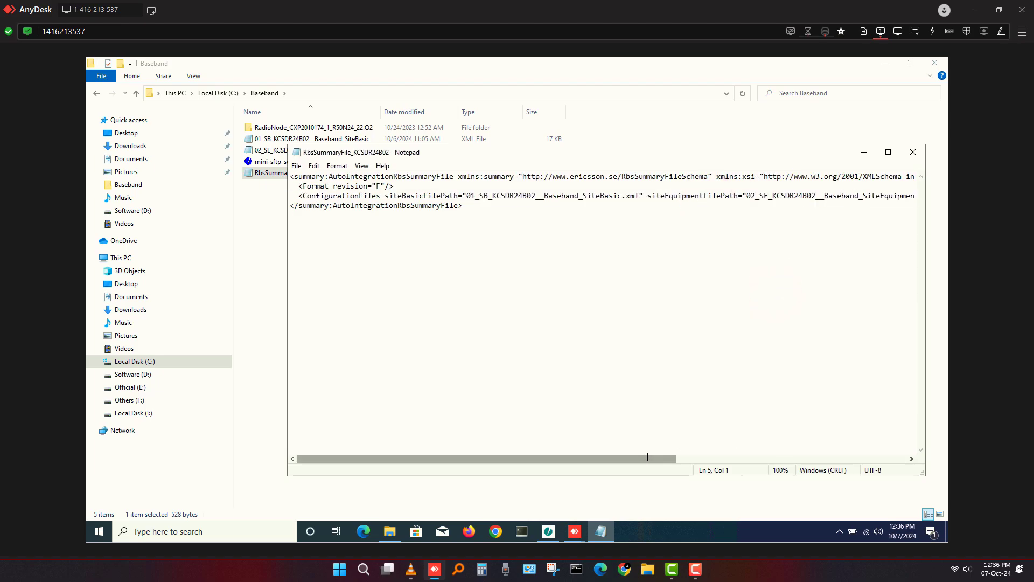
{"action": "left_click_drag", "start_coordinate": [646, 457], "coordinate": [914, 463]}
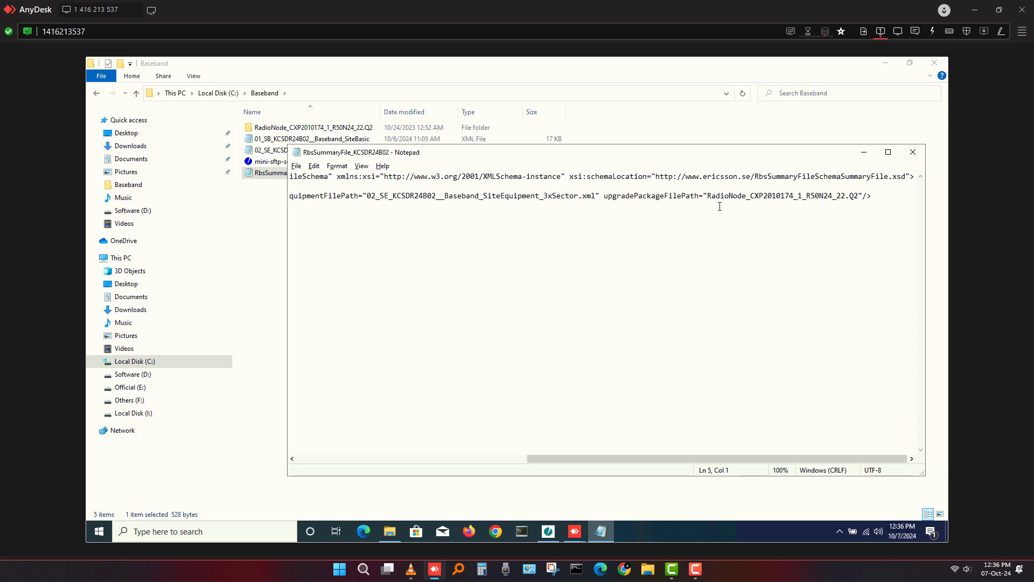
{"action": "left_click_drag", "start_coordinate": [710, 195], "coordinate": [862, 203]}
{"action": "left_click", "coordinate": [784, 275]}
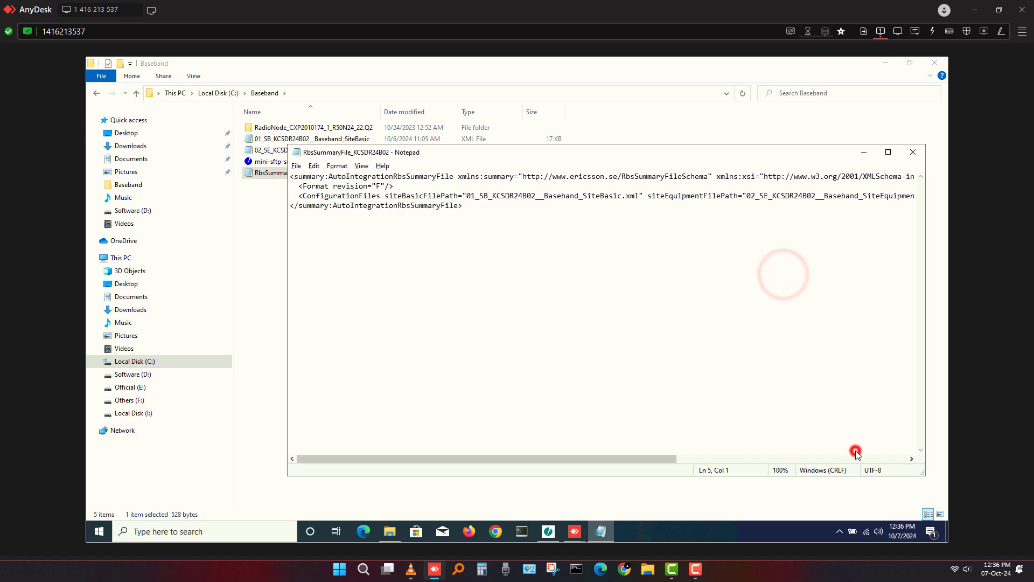
- Check the RadioNode_CXP2010174_1_R50N24_22.Q2 upgrade package path at the line ends, then close Notepad
{"action": "left_click", "coordinate": [849, 458]}
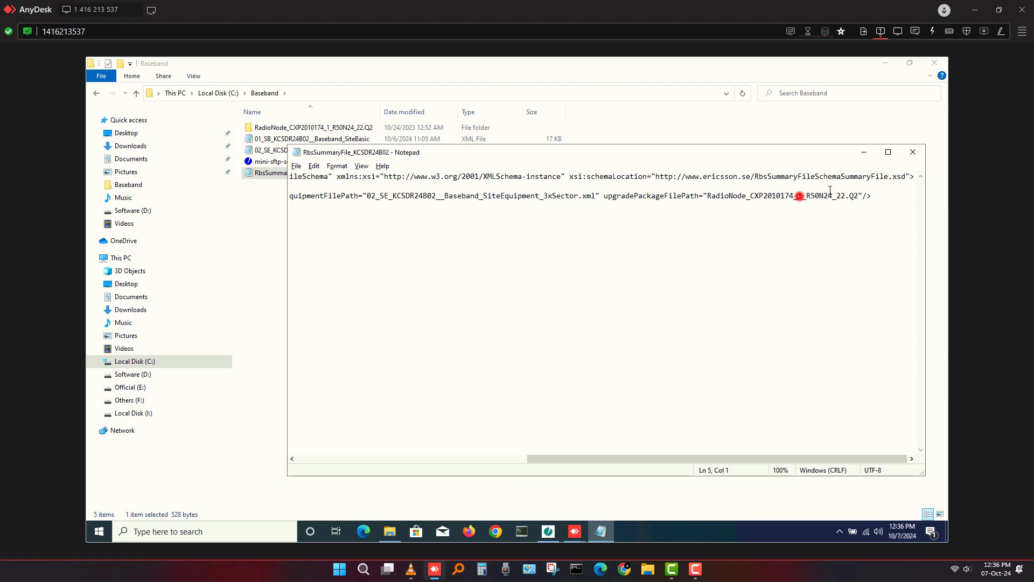
{"action": "double_click", "coordinate": [799, 195]}
{"action": "left_click", "coordinate": [823, 285]}
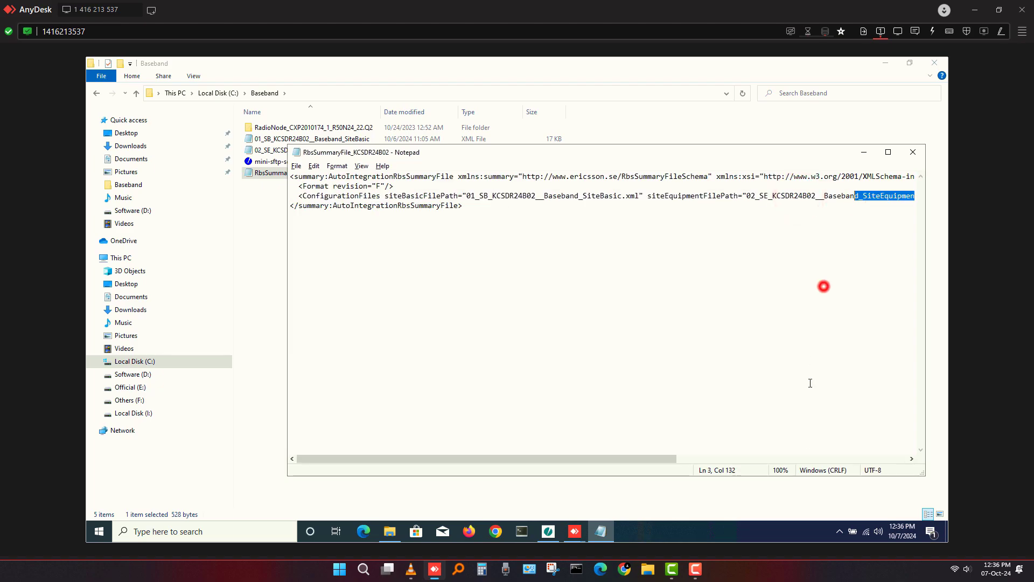
{"action": "left_click", "coordinate": [835, 459]}
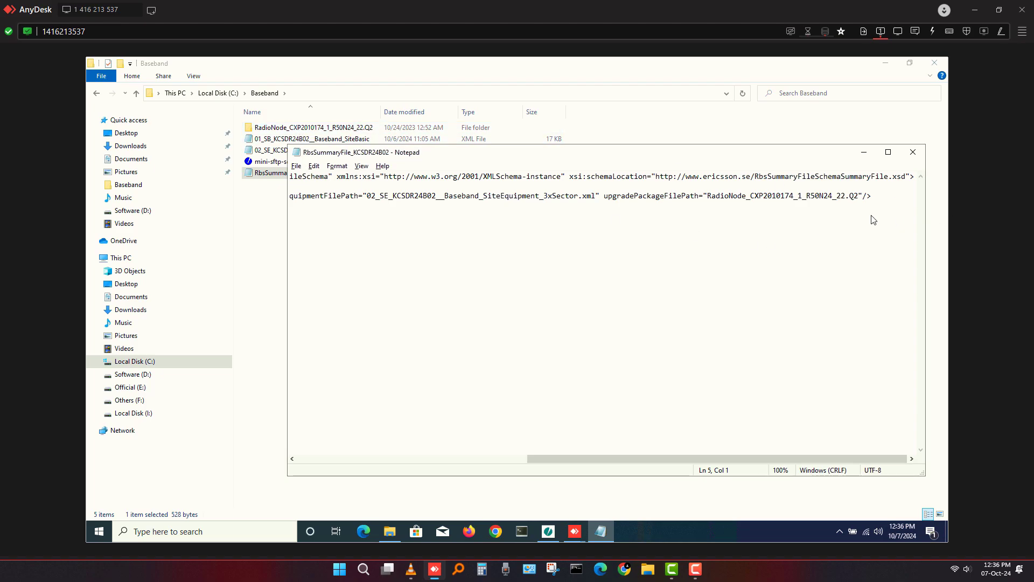
{"action": "left_click", "coordinate": [914, 154]}
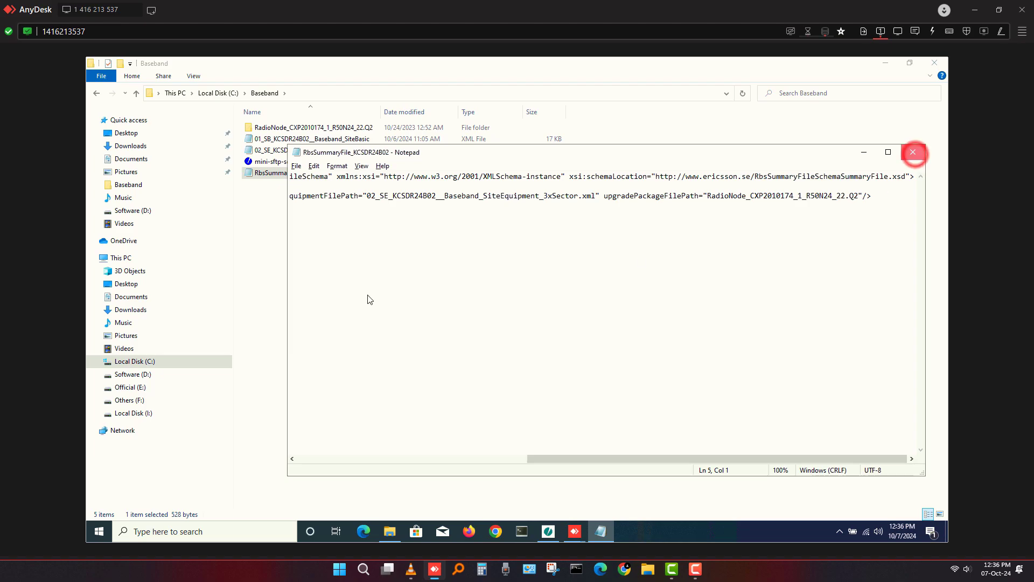
{"action": "left_click", "coordinate": [354, 222]}
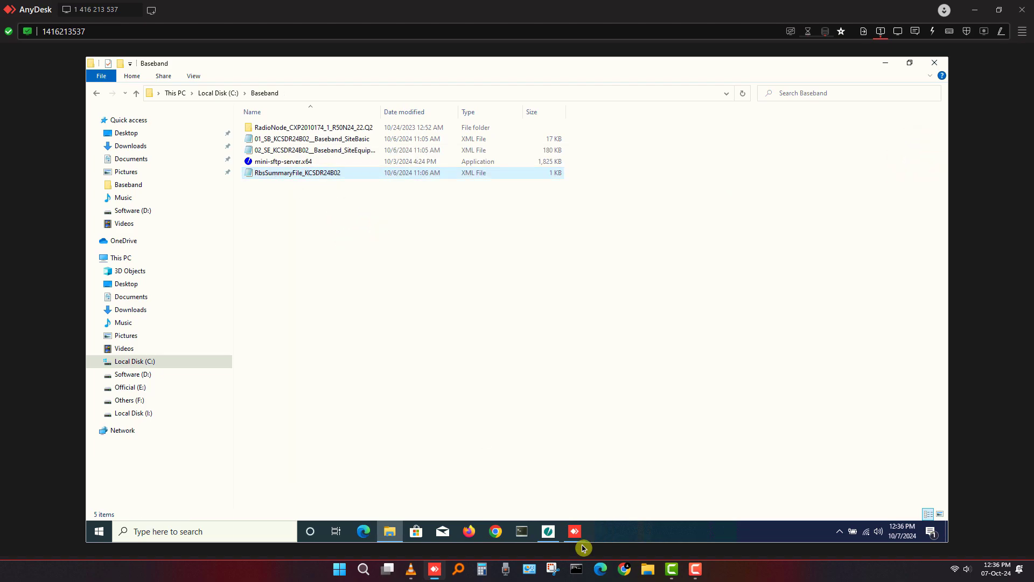
- Minimize File Explorer and review the Core FTP server Options (address localhost), cancelling unchanged
{"action": "left_click", "coordinate": [886, 64]}
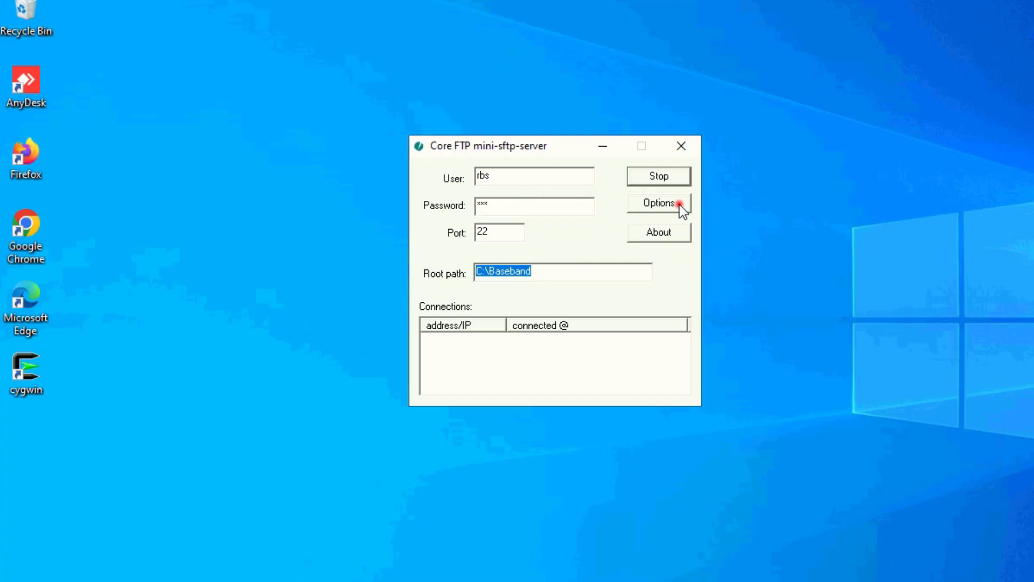
{"action": "left_click", "coordinate": [680, 205]}
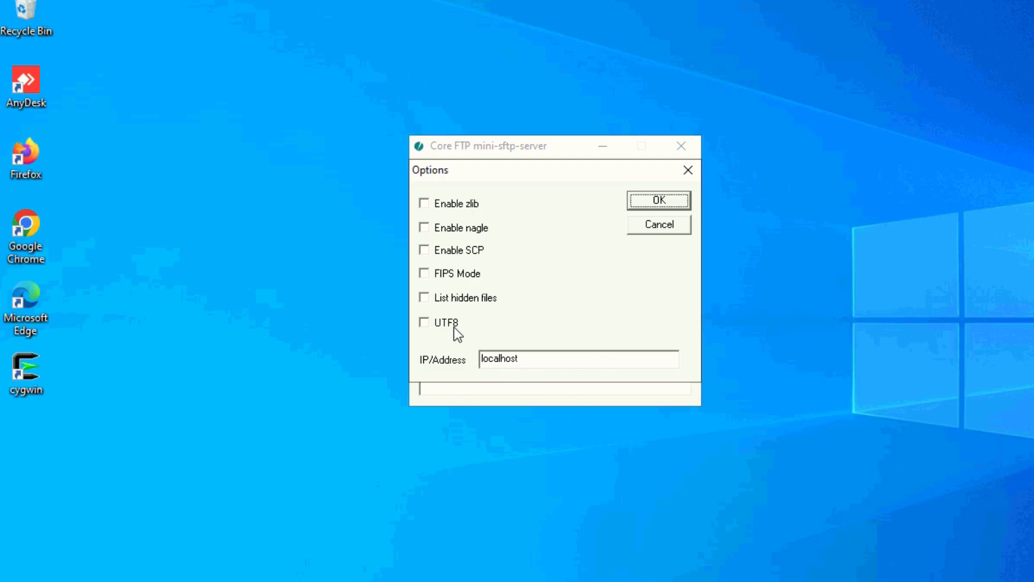
{"action": "left_click", "coordinate": [673, 226]}
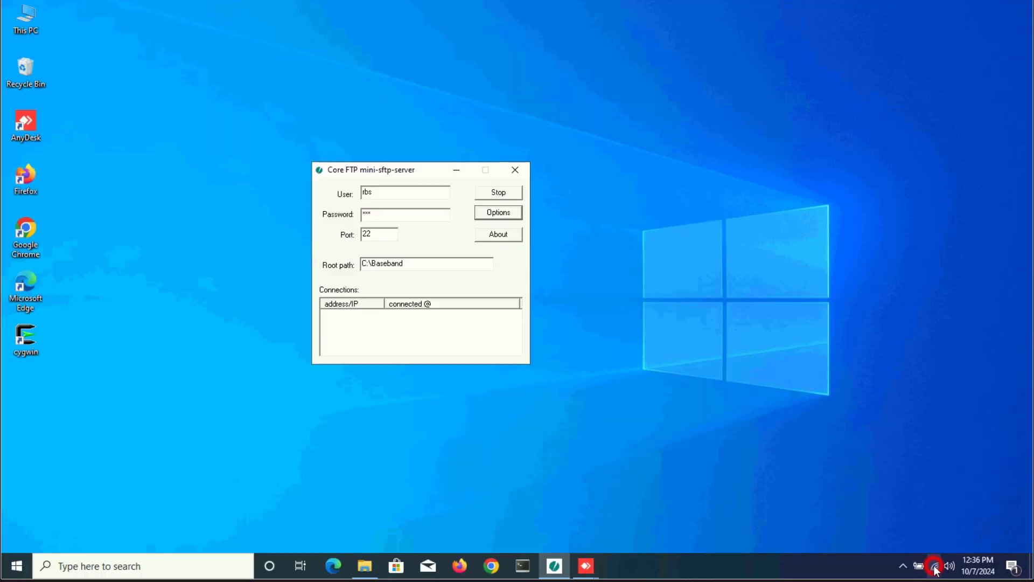
{"action": "left_click", "coordinate": [935, 565]}
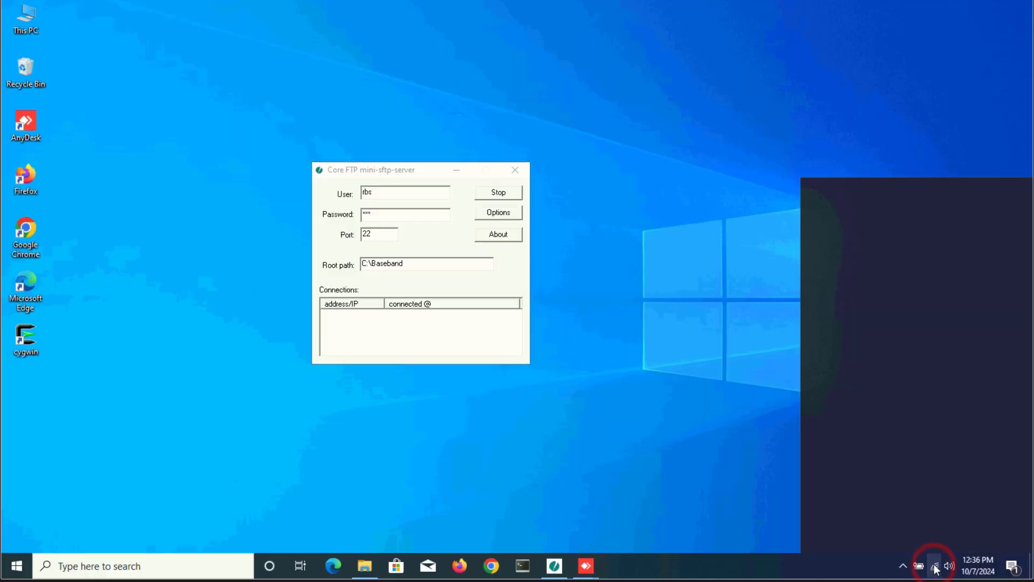
{"action": "right_click", "coordinate": [936, 566]}
{"action": "left_click", "coordinate": [936, 549]}
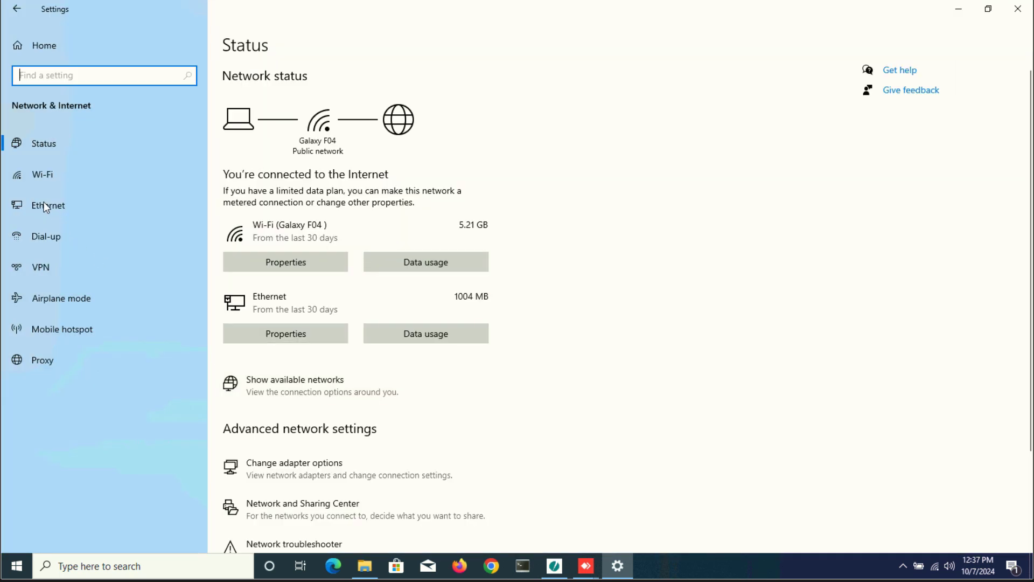
{"action": "left_click", "coordinate": [46, 206]}
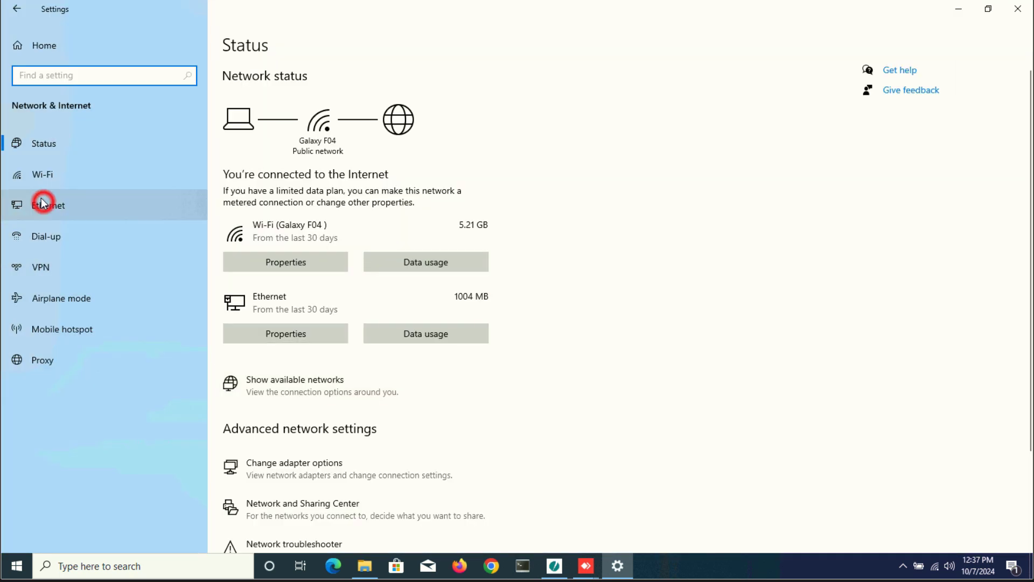
{"action": "left_click", "coordinate": [936, 90]}
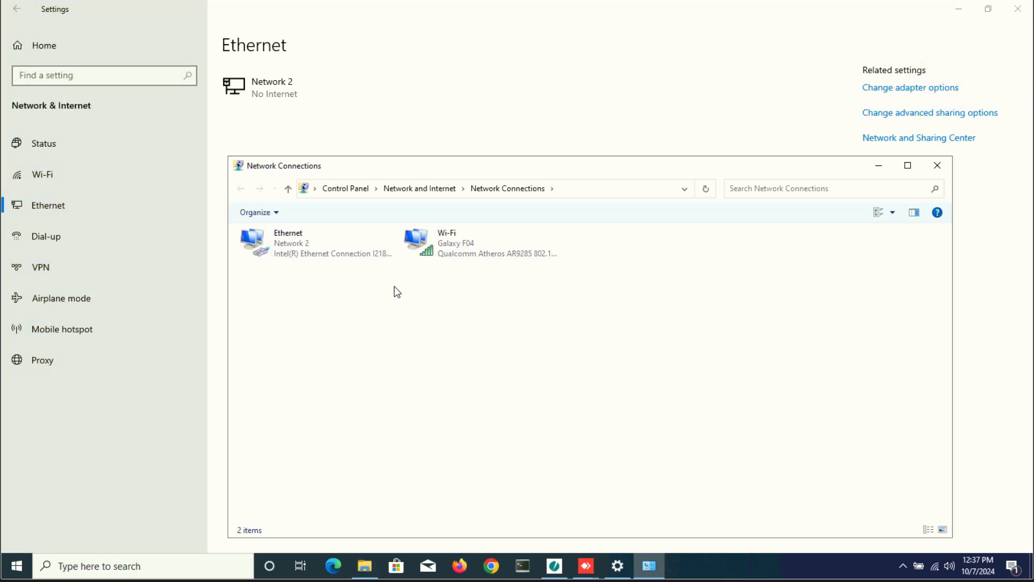
{"action": "double_click", "coordinate": [321, 244]}
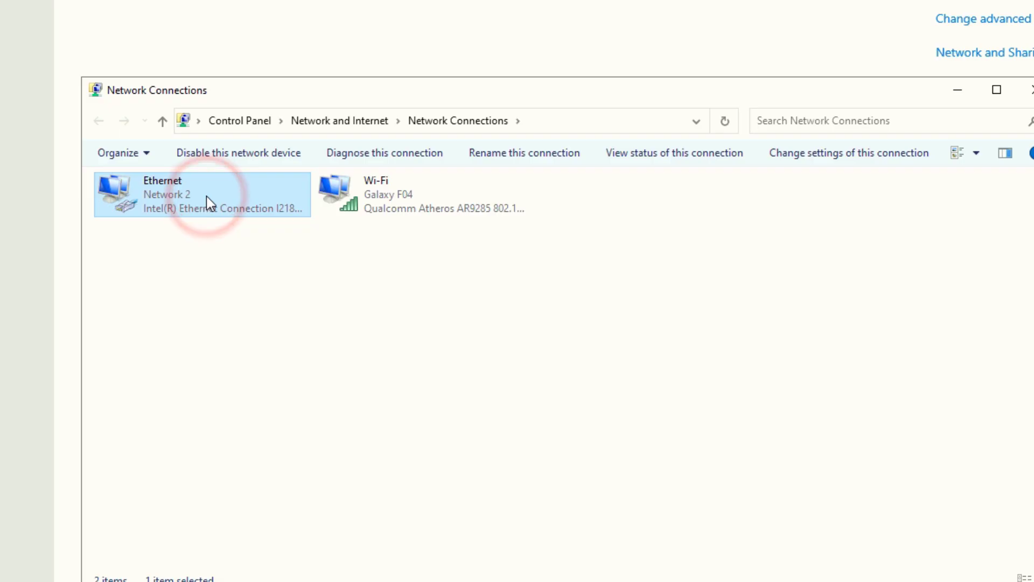
{"action": "left_click", "coordinate": [382, 389]}
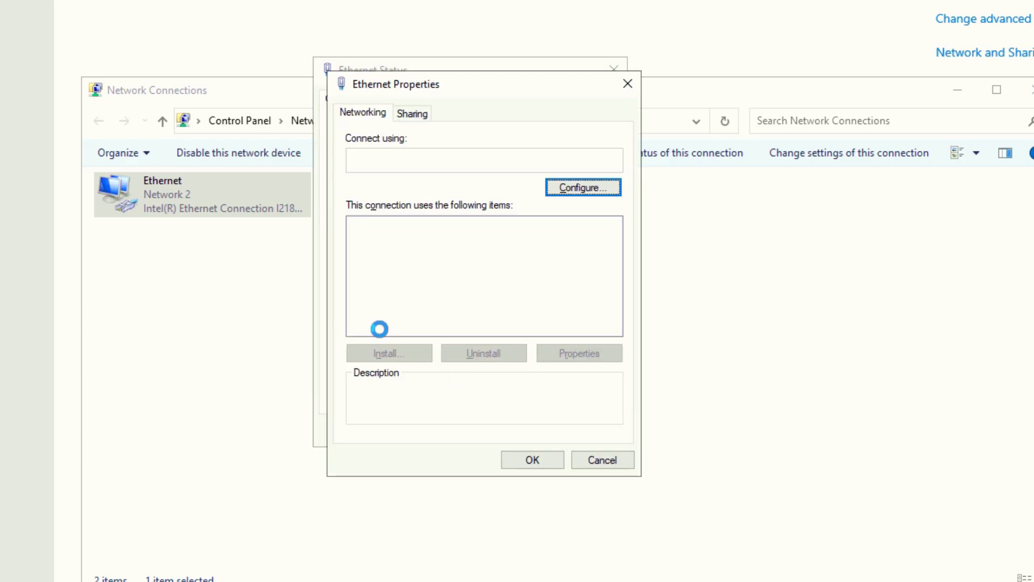
{"action": "double_click", "coordinate": [523, 269]}
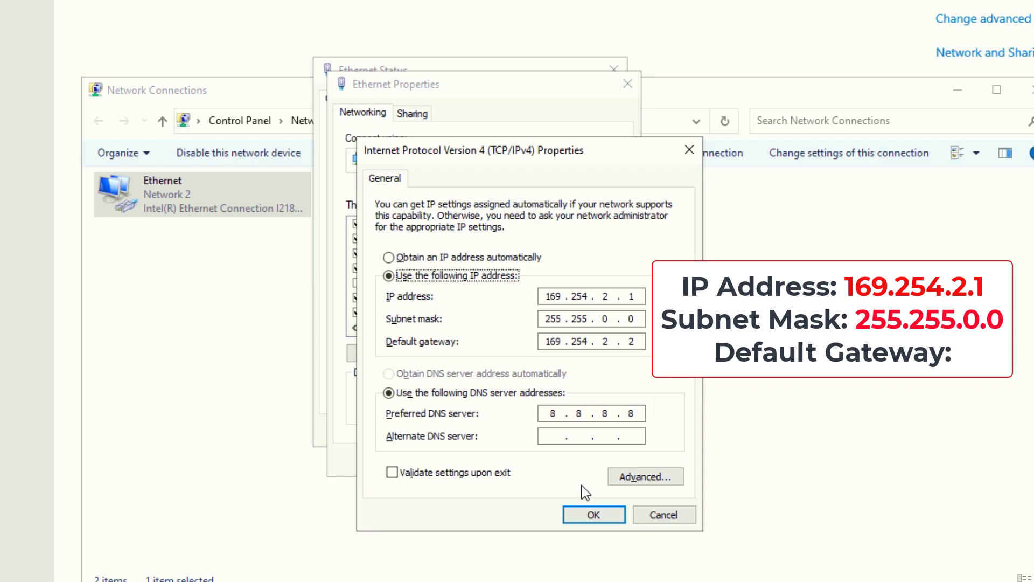
{"action": "left_click", "coordinate": [664, 515]}
{"action": "left_click", "coordinate": [554, 460]}
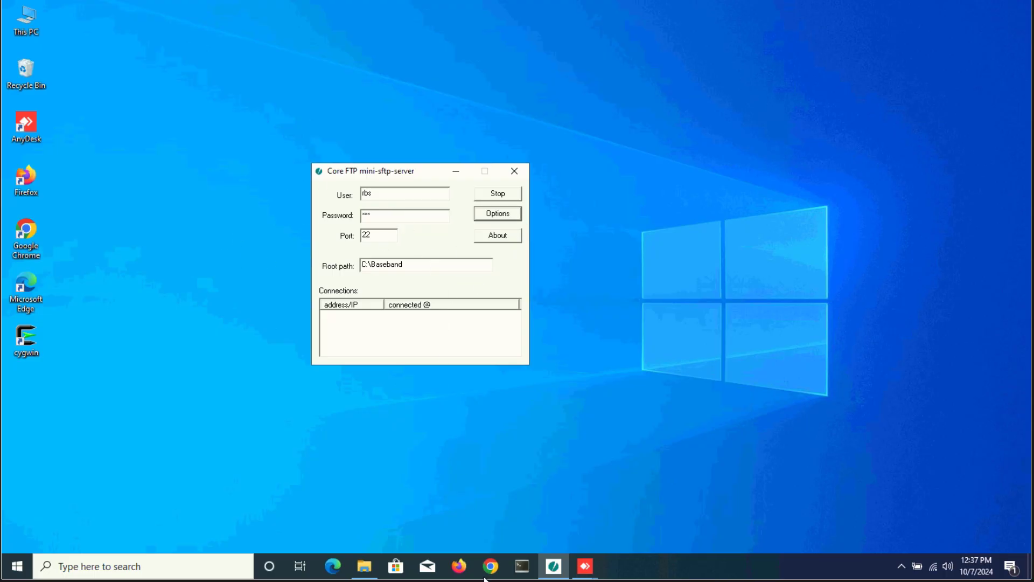
{"action": "left_click", "coordinate": [491, 566]}
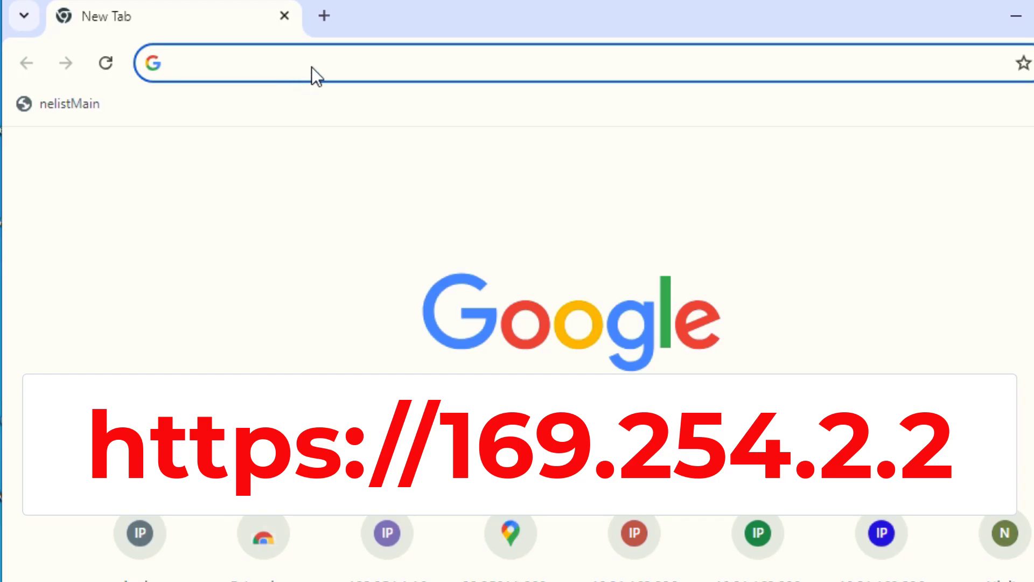
{"action": "type", "text": "h"}
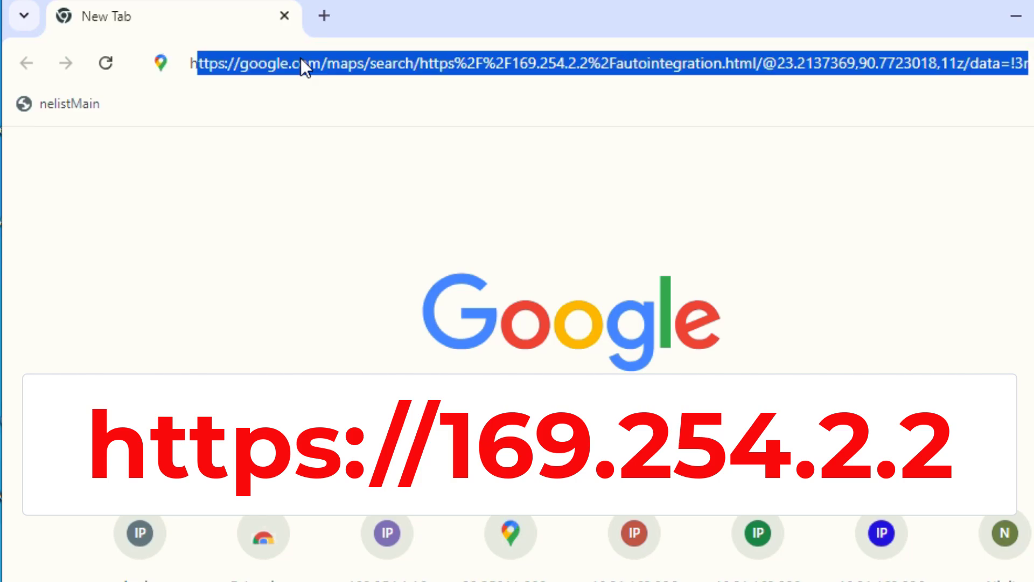
{"action": "type", "text": "ttp"}
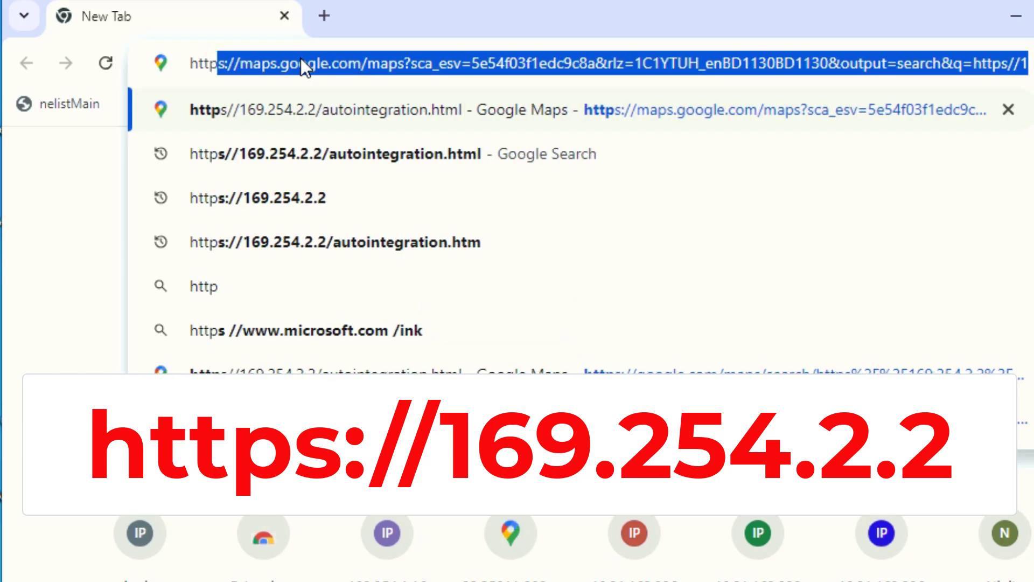
{"action": "type", "text": "s://"}
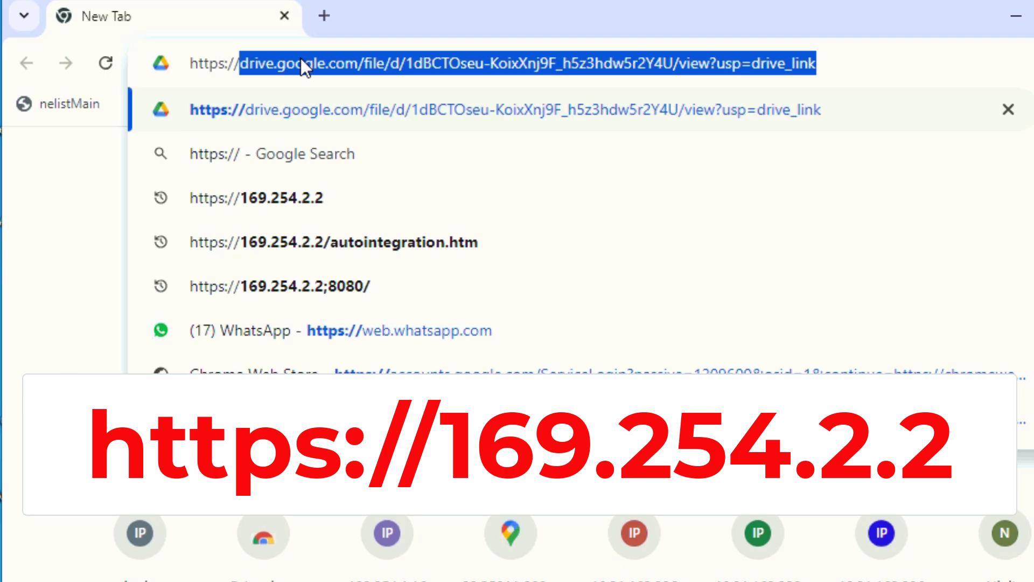
{"action": "type", "text": "169"}
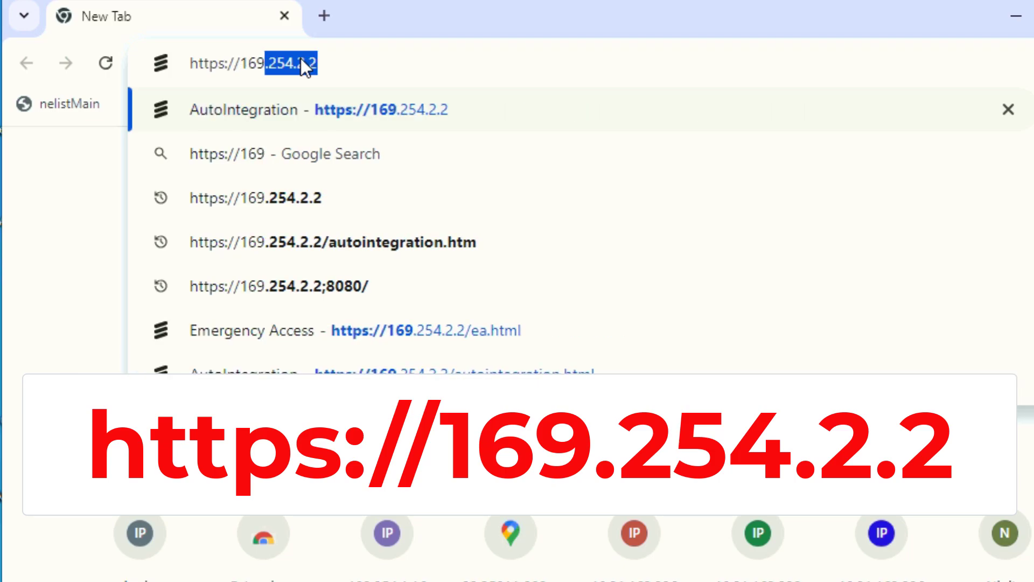
{"action": "type", "text": ".254"}
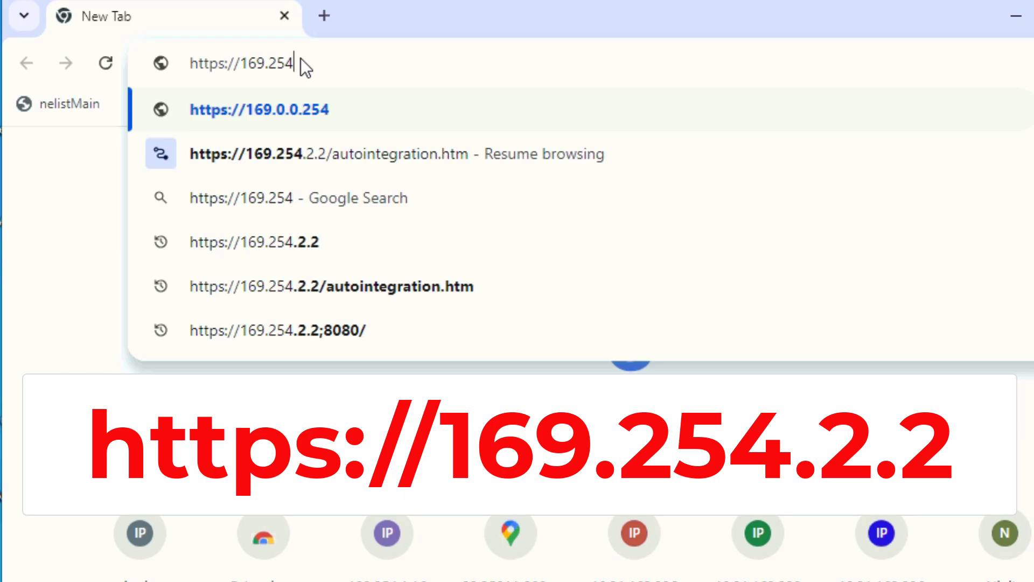
{"action": "type", "text": ".2."}
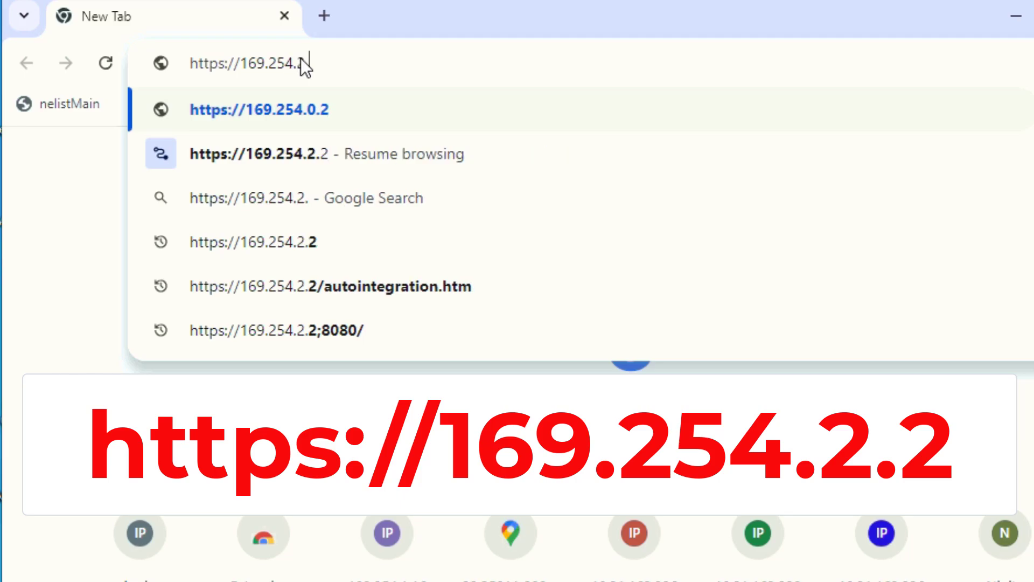
{"action": "type", "text": "2"}
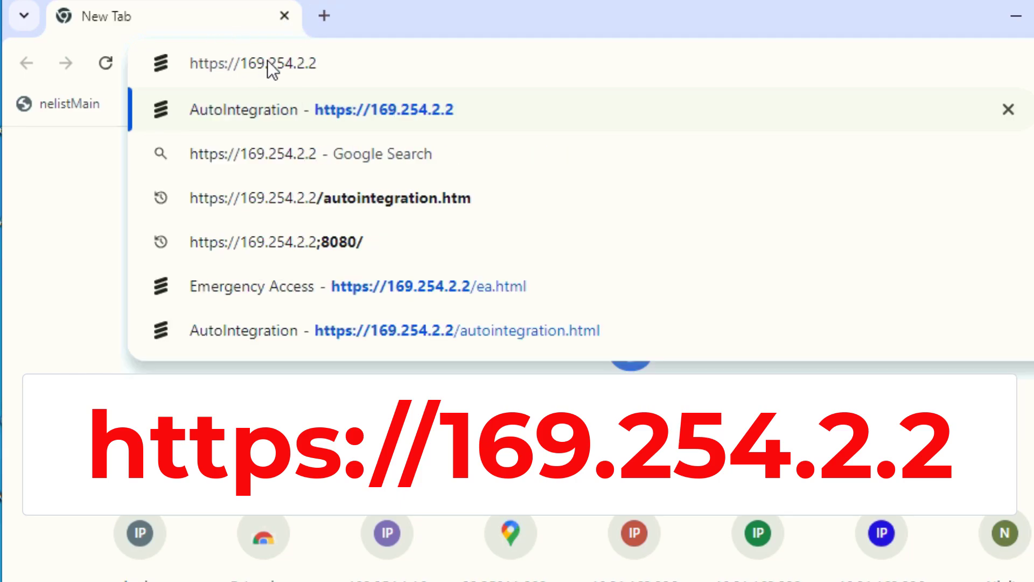
{"action": "left_click_drag", "start_coordinate": [337, 69], "coordinate": [163, 65]}
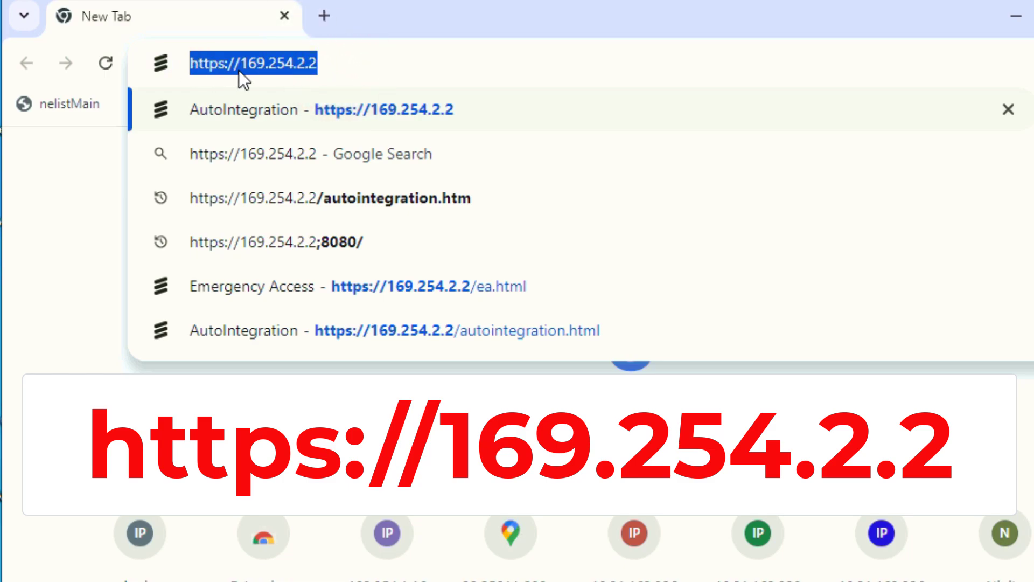
{"action": "left_click", "coordinate": [371, 76]}
{"action": "key", "text": "Return"}
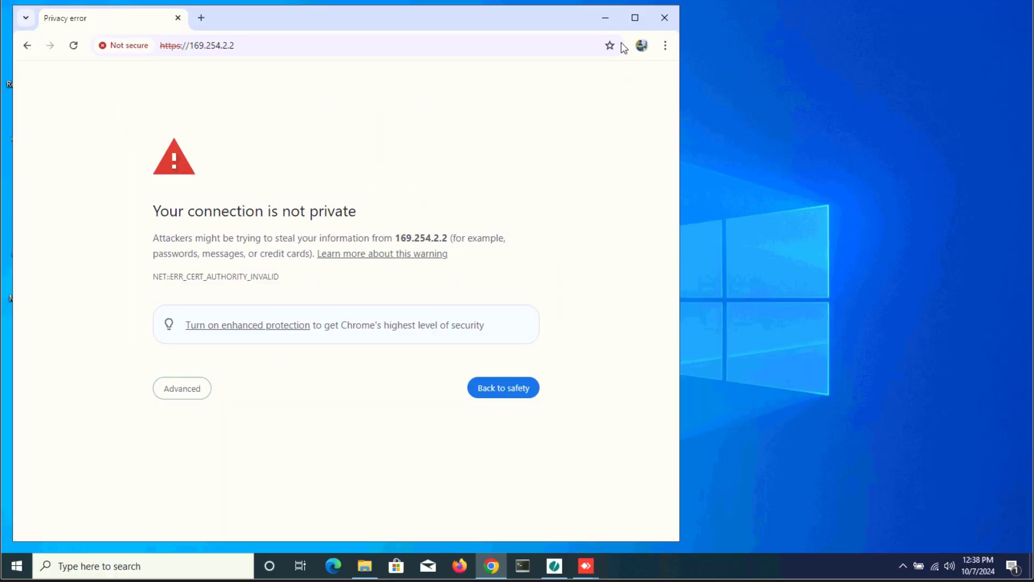
- Maximize Chrome and choose Advanced > Proceed to 169.254.2.2 (unsafe)
{"action": "left_click", "coordinate": [635, 17]}
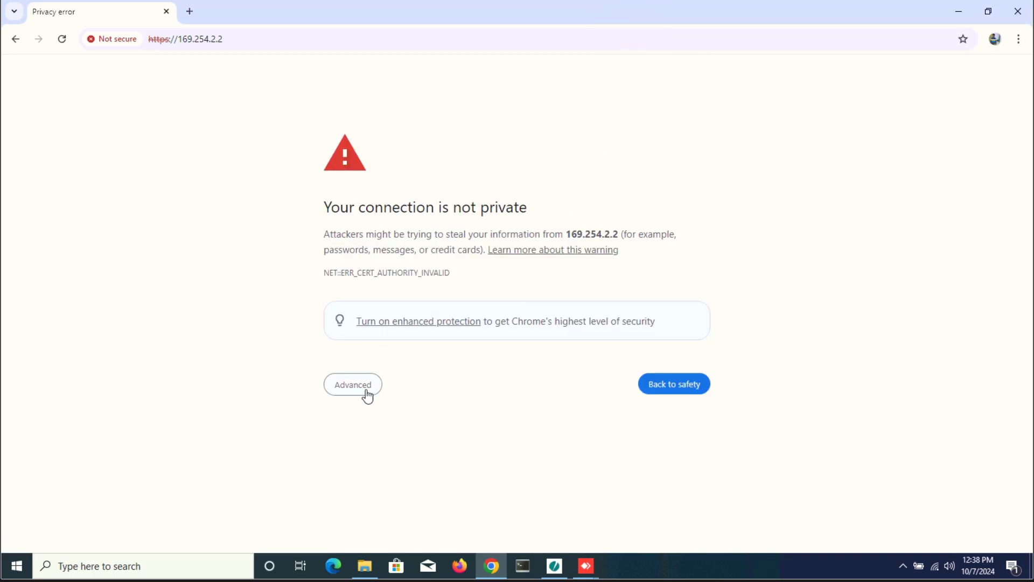
{"action": "left_click", "coordinate": [364, 388]}
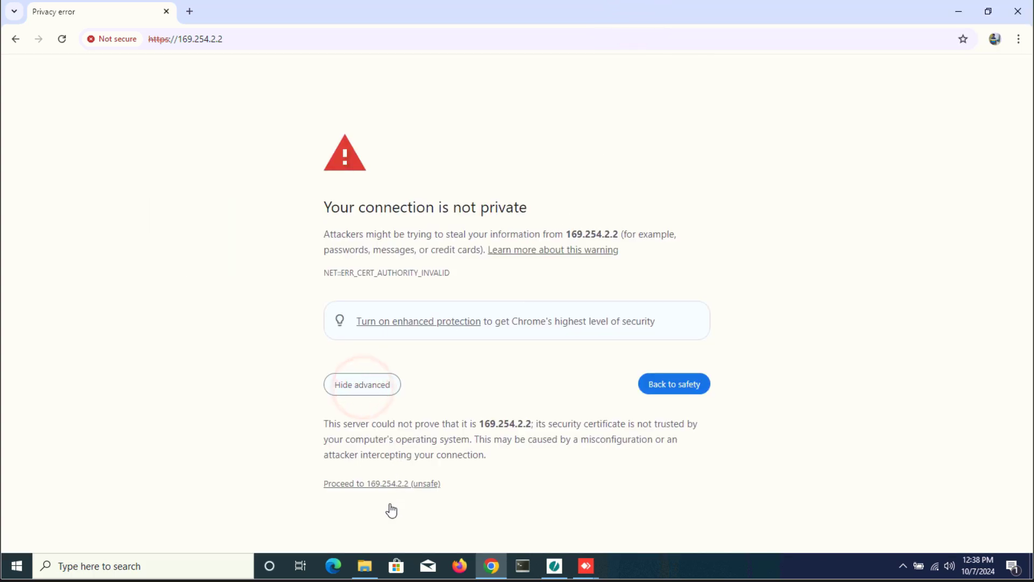
{"action": "left_click", "coordinate": [400, 485]}
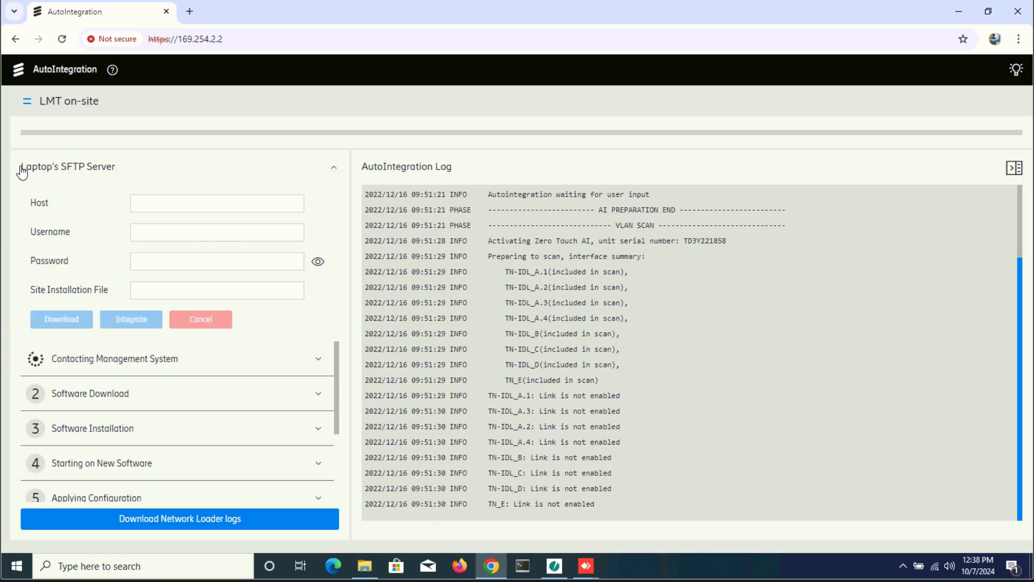
- Choose ZT integration from AutoIntegration's side menu, leaving the LMT on-site page
{"action": "left_click_drag", "start_coordinate": [19, 166], "coordinate": [119, 170]}
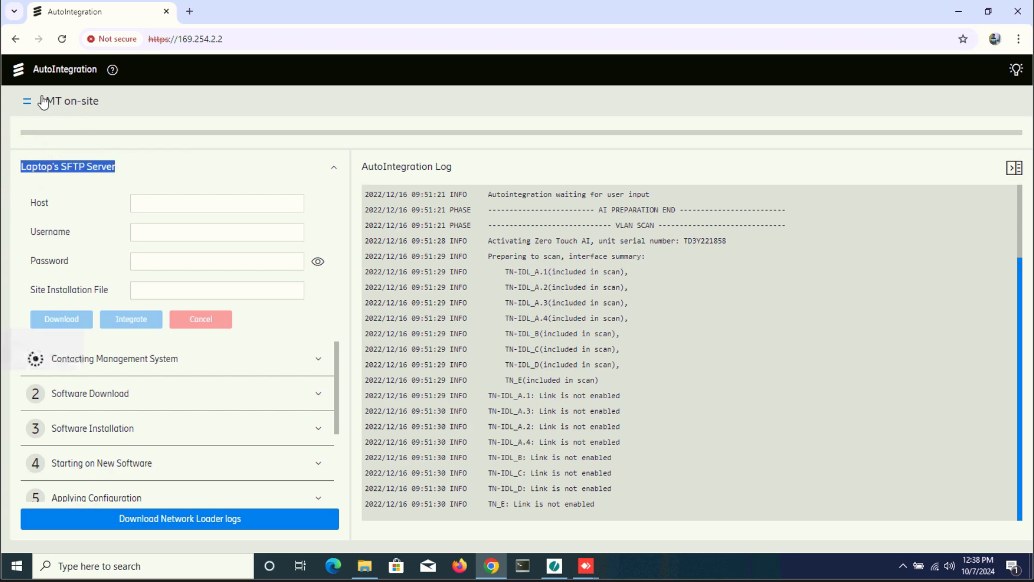
{"action": "left_click_drag", "start_coordinate": [104, 101], "coordinate": [37, 102]}
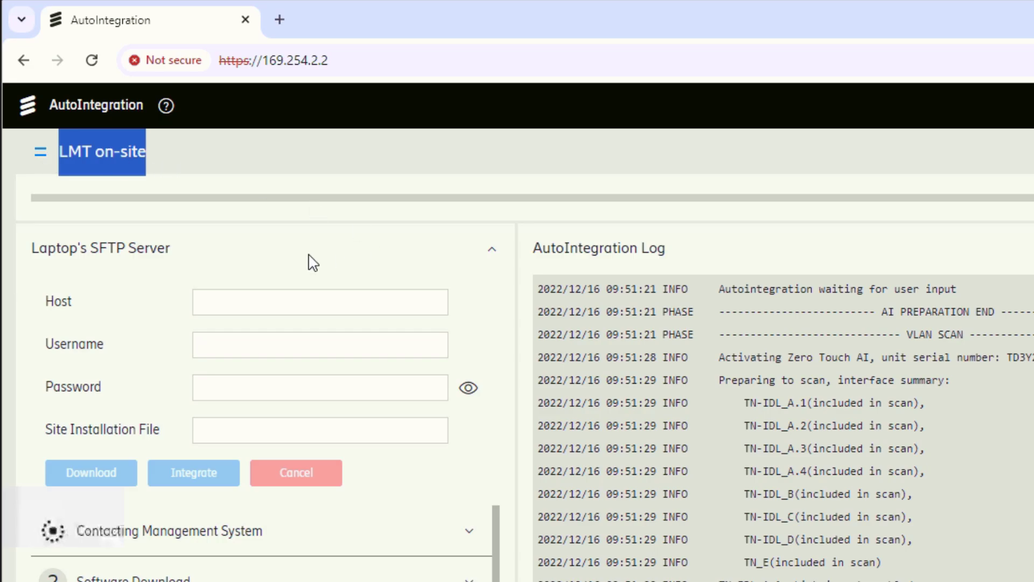
{"action": "left_click", "coordinate": [199, 166]}
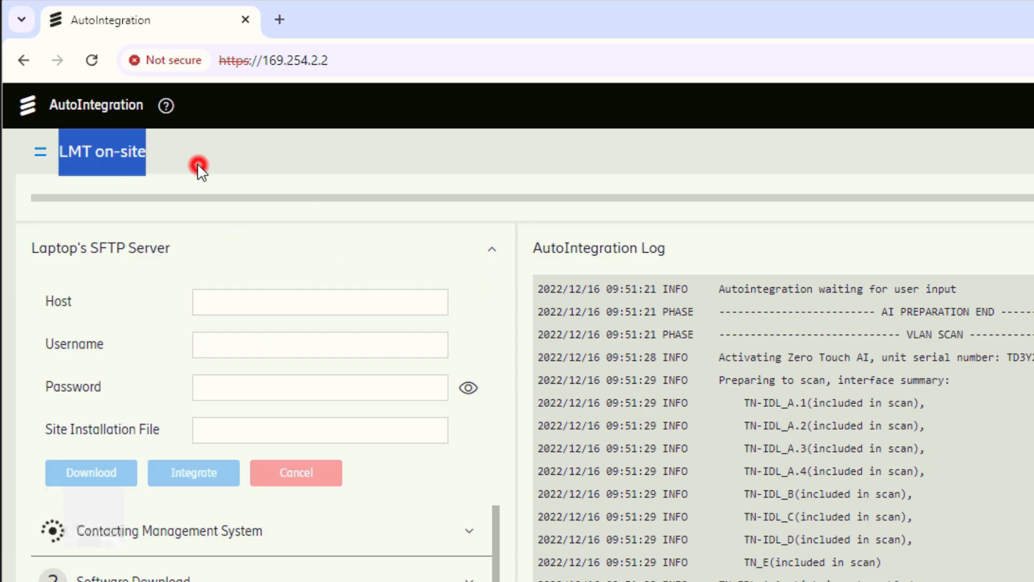
{"action": "left_click", "coordinate": [40, 153]}
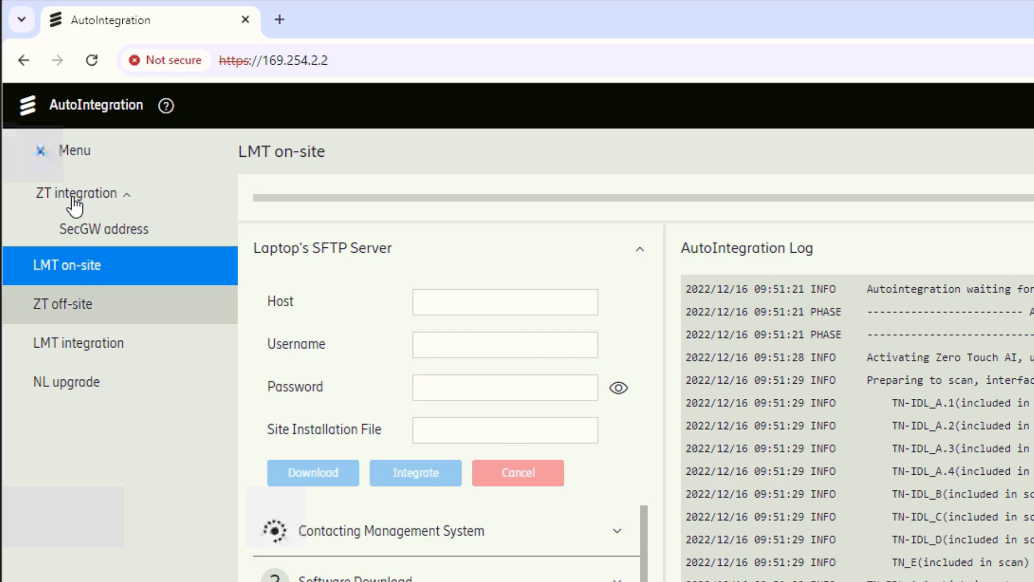
{"action": "left_click", "coordinate": [72, 196]}
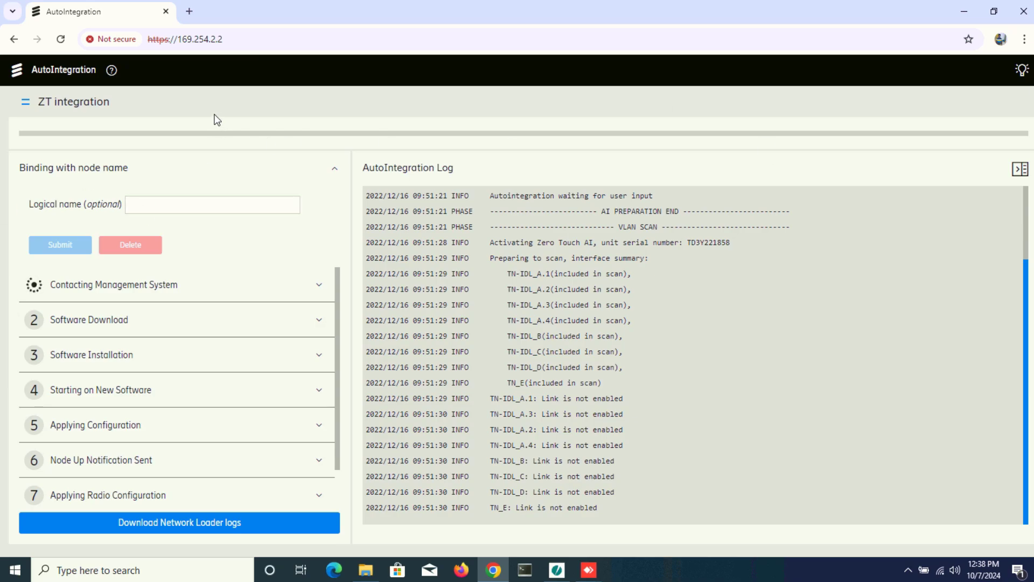
- Return to LMT on-site and fill the laptop SFTP server Host with 169.254.2.1
{"action": "left_click", "coordinate": [25, 103]}
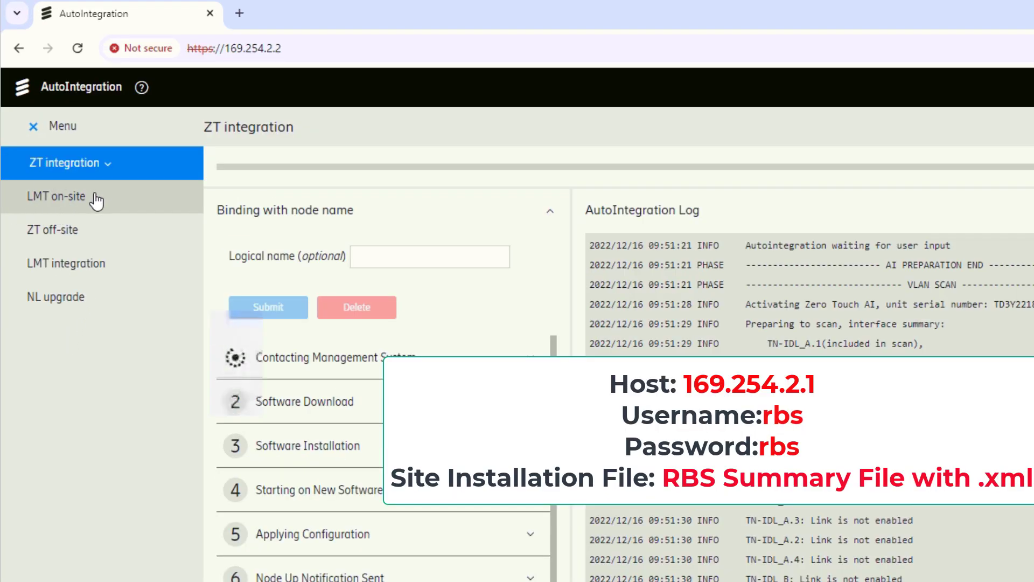
{"action": "left_click", "coordinate": [71, 201]}
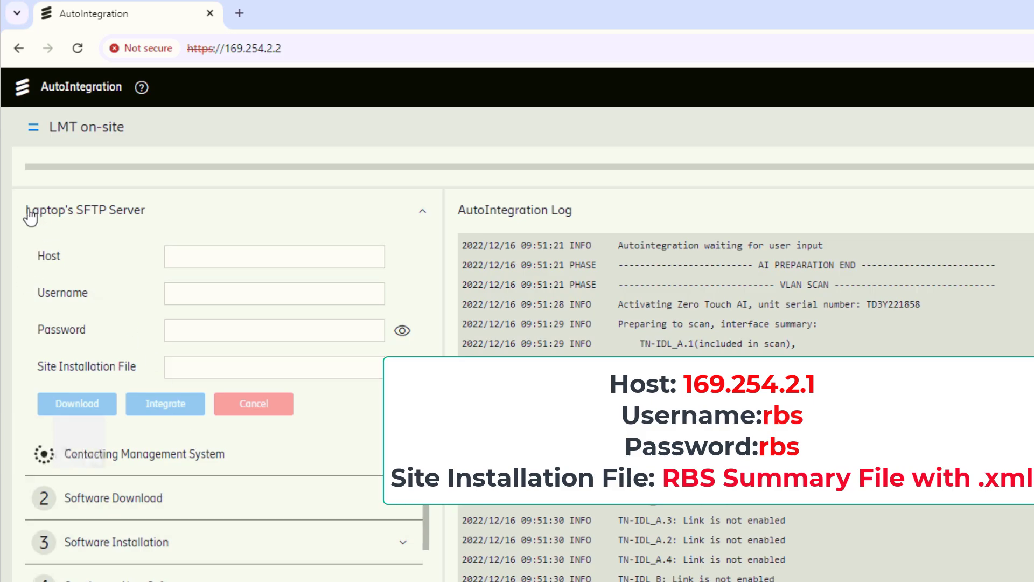
{"action": "left_click_drag", "start_coordinate": [26, 211], "coordinate": [153, 226]}
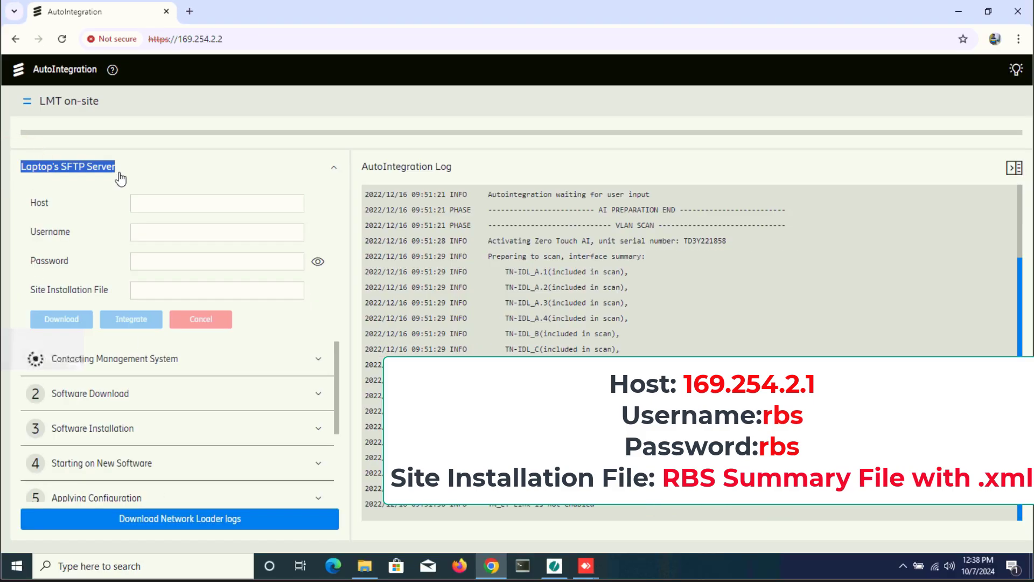
{"action": "left_click", "coordinate": [142, 204]}
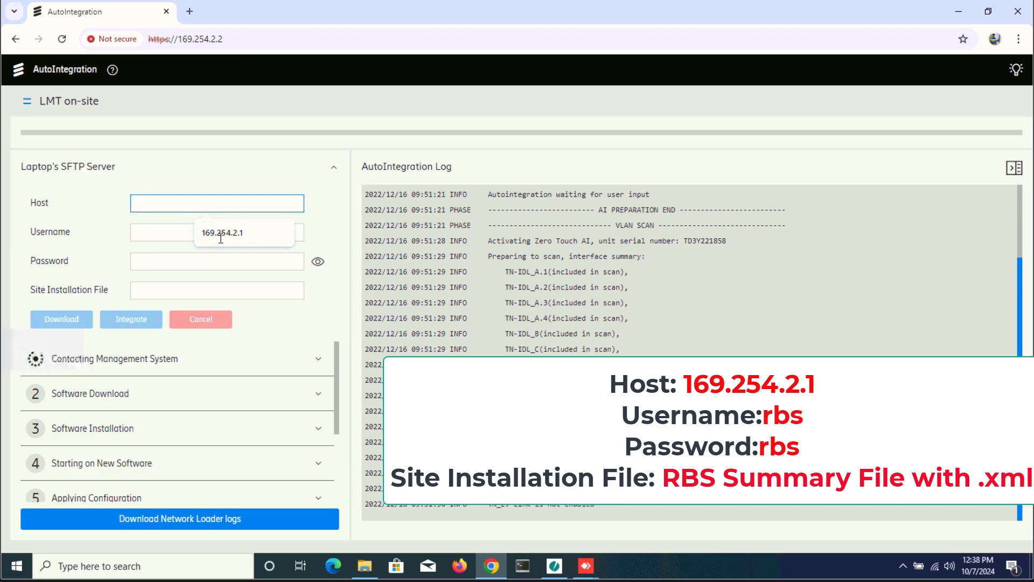
{"action": "left_click", "coordinate": [221, 235]}
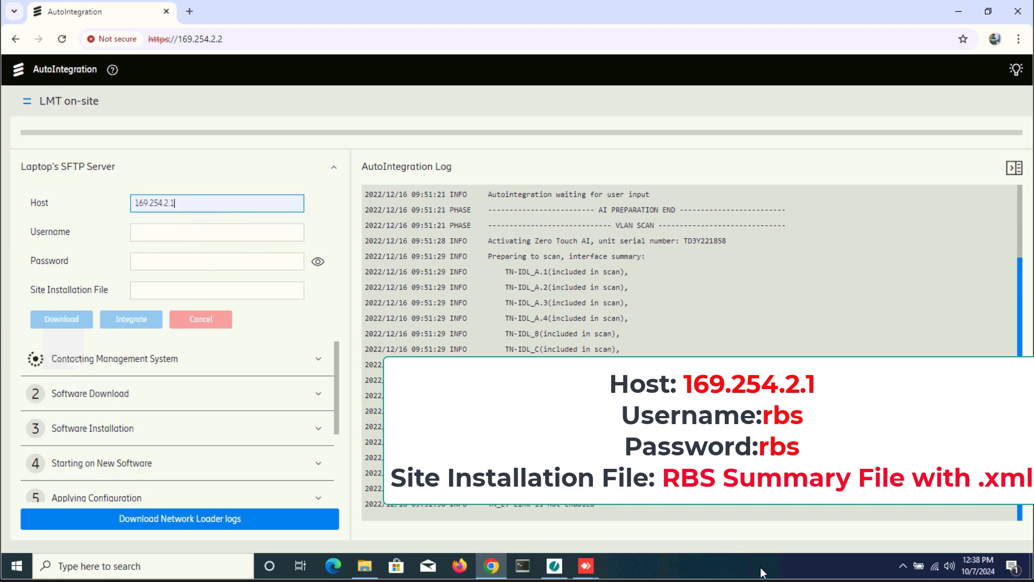
- Confirm the Ethernet adapter's IPv4 address 169.254.2.1 in Network settings, then return to Chrome
{"action": "right_click", "coordinate": [936, 566]}
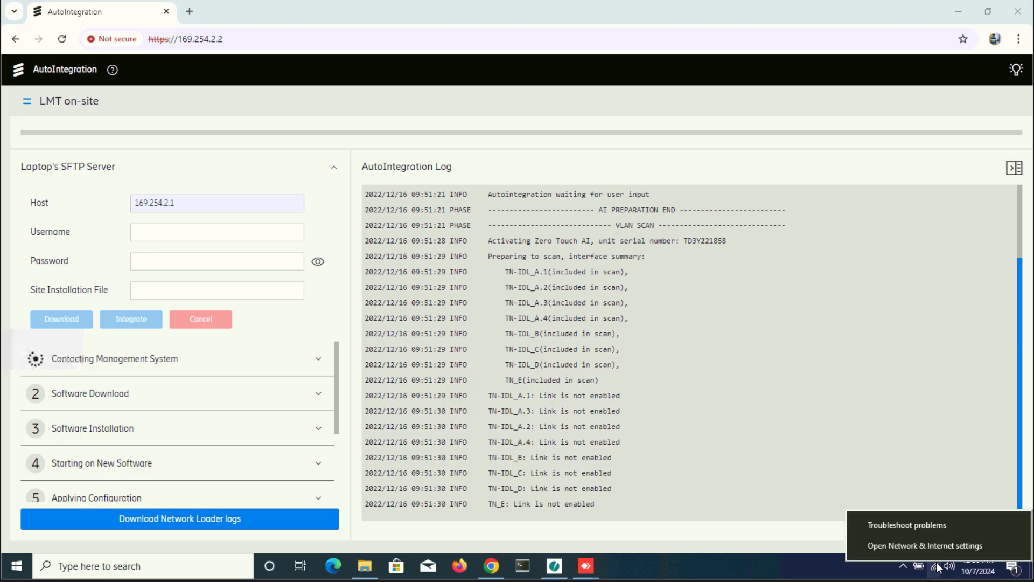
{"action": "left_click", "coordinate": [940, 546]}
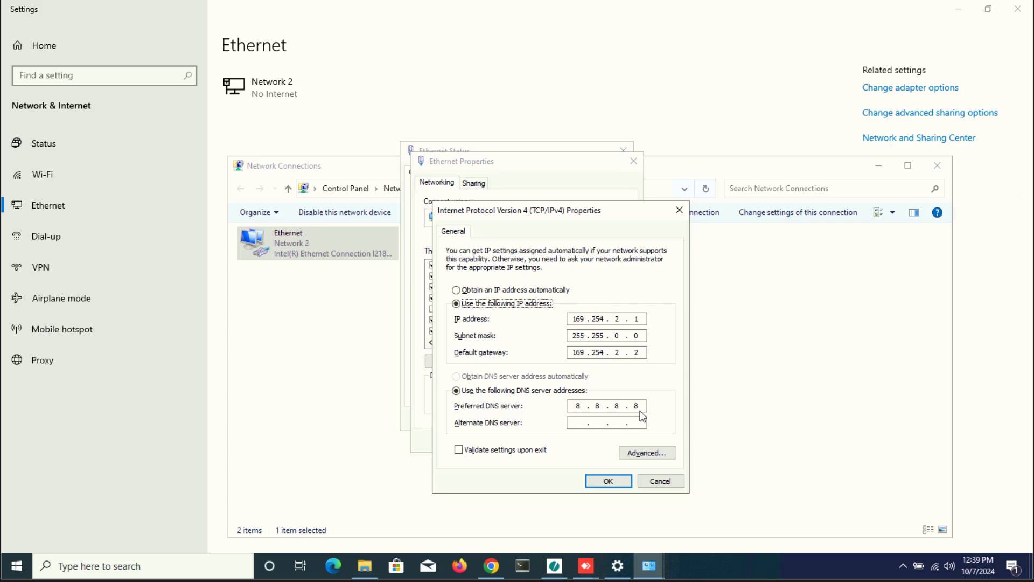
{"action": "left_click", "coordinate": [451, 316]}
{"action": "left_click", "coordinate": [495, 571]}
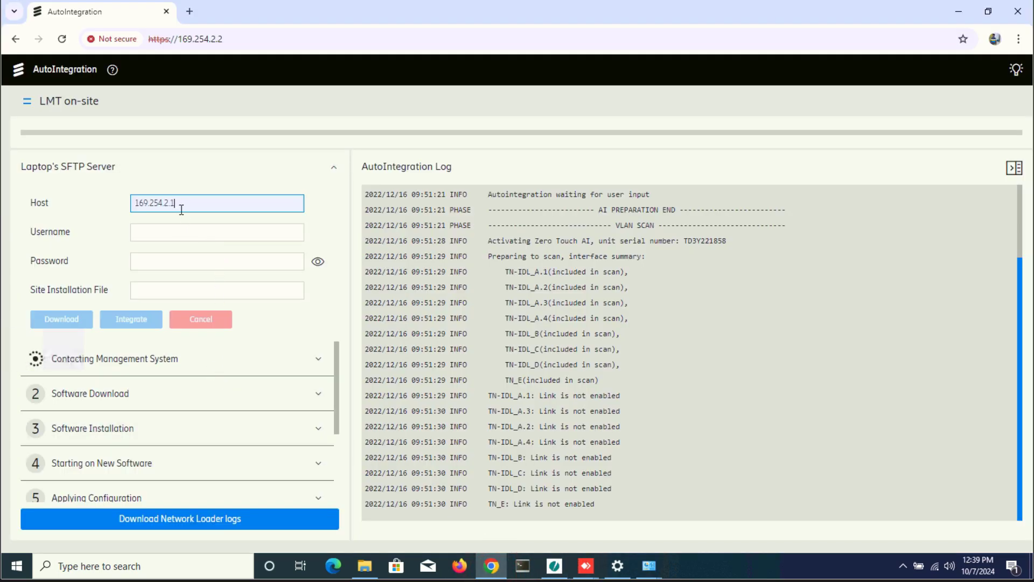
- Select the AutoIntegration Host value 169.254.2.1 to compare it
{"action": "left_click", "coordinate": [190, 209]}
{"action": "double_click", "coordinate": [189, 209]}
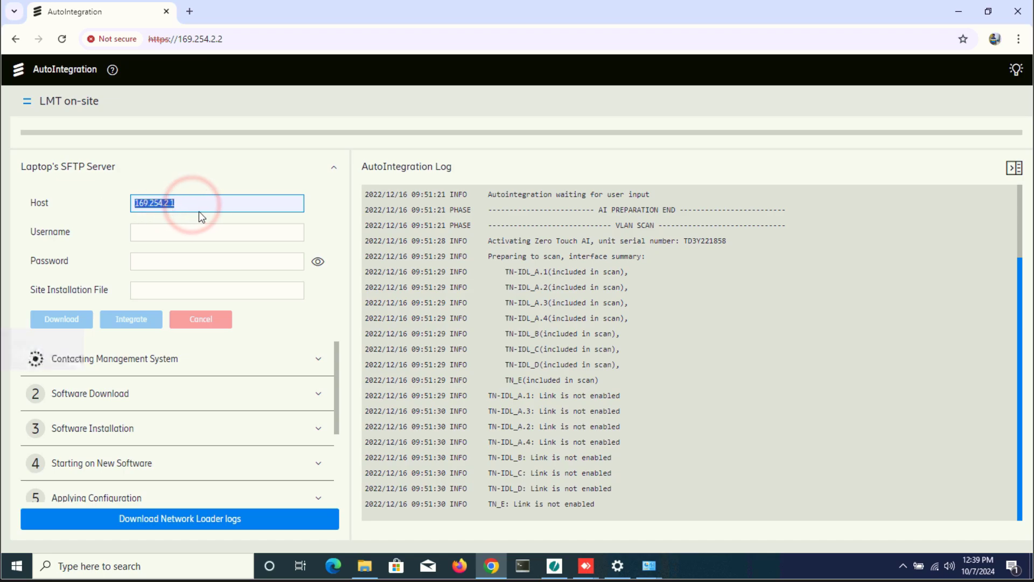
{"action": "left_click", "coordinate": [218, 203]}
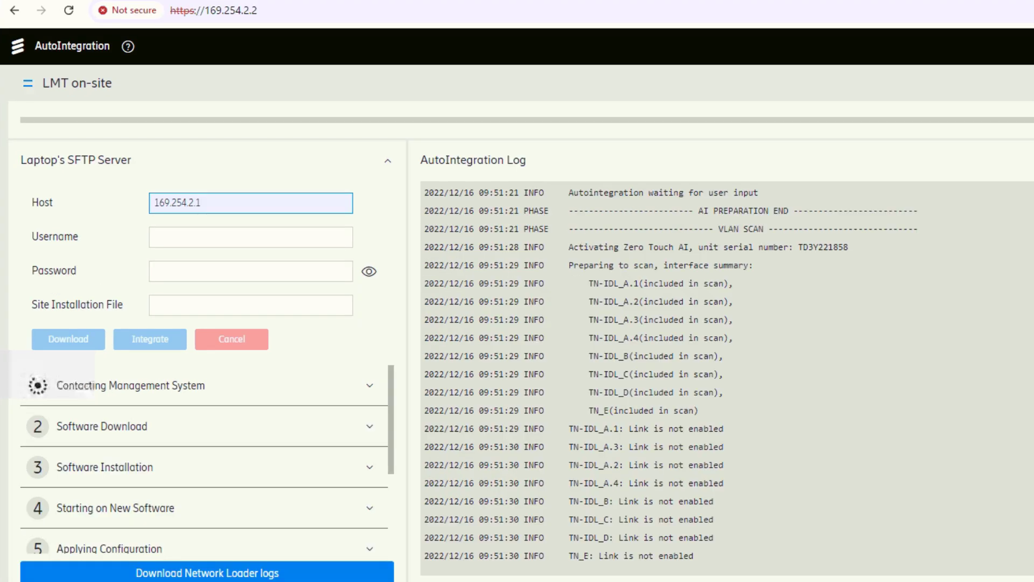
- Cancel the IPv4 Properties, Ethernet Properties and Ethernet Status dialogs without changes
{"action": "mouse_move", "coordinate": [649, 566]}
{"action": "left_click", "coordinate": [829, 560]}
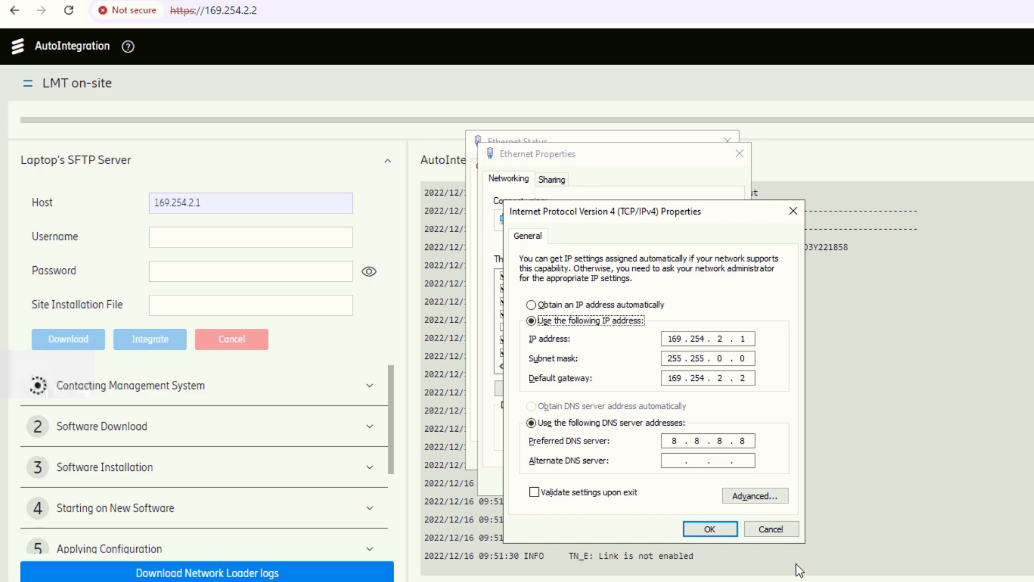
{"action": "left_click", "coordinate": [767, 530]}
{"action": "left_click", "coordinate": [724, 482]}
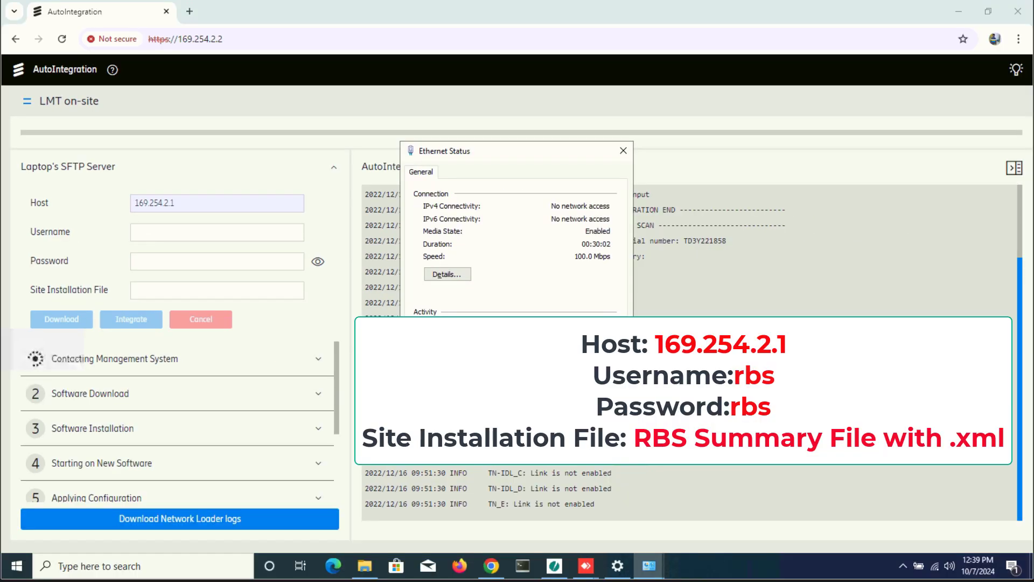
{"action": "left_click", "coordinate": [173, 203]}
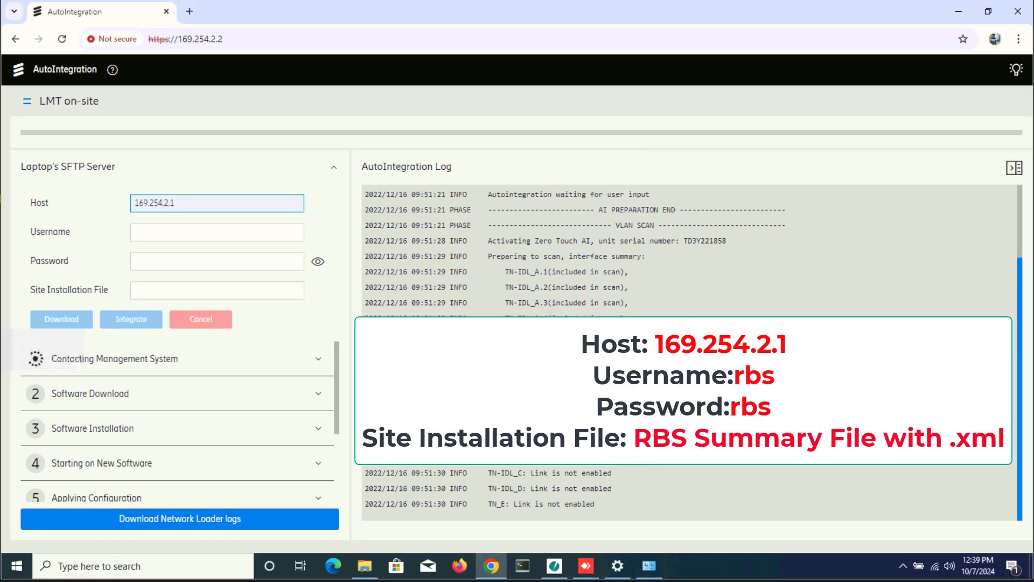
- Set the SFTP username to rbs and enter the SFTP password, revealing it to check it
{"action": "left_click", "coordinate": [178, 233]}
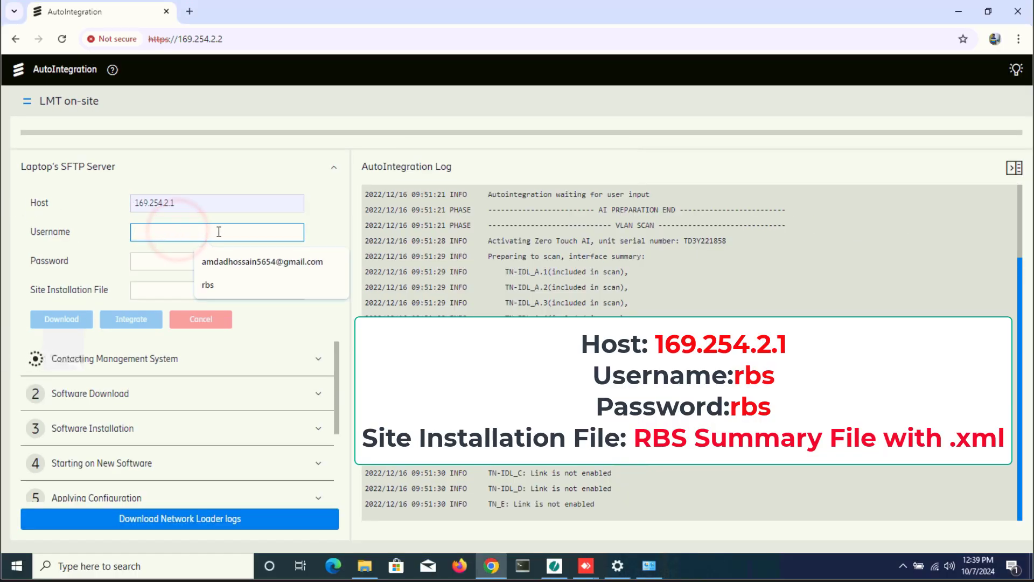
{"action": "left_click", "coordinate": [223, 287]}
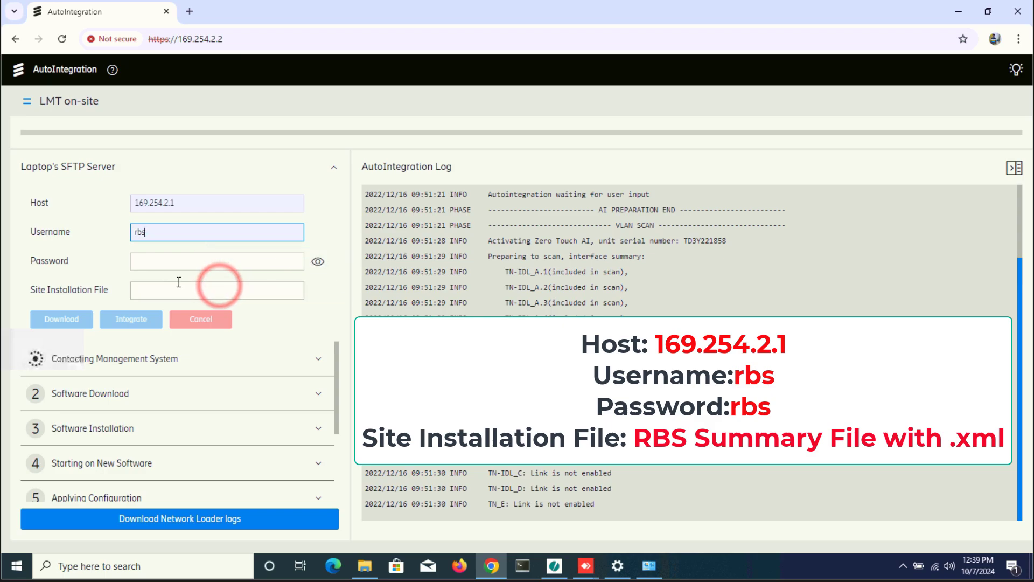
{"action": "left_click", "coordinate": [134, 261]}
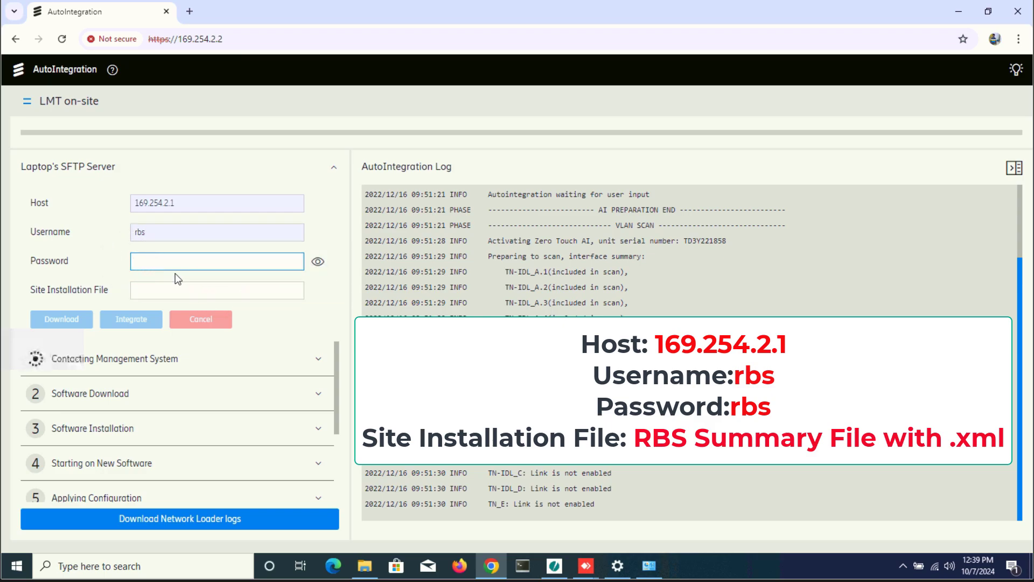
{"action": "type", "text": "rbs"}
{"action": "left_click", "coordinate": [319, 262]}
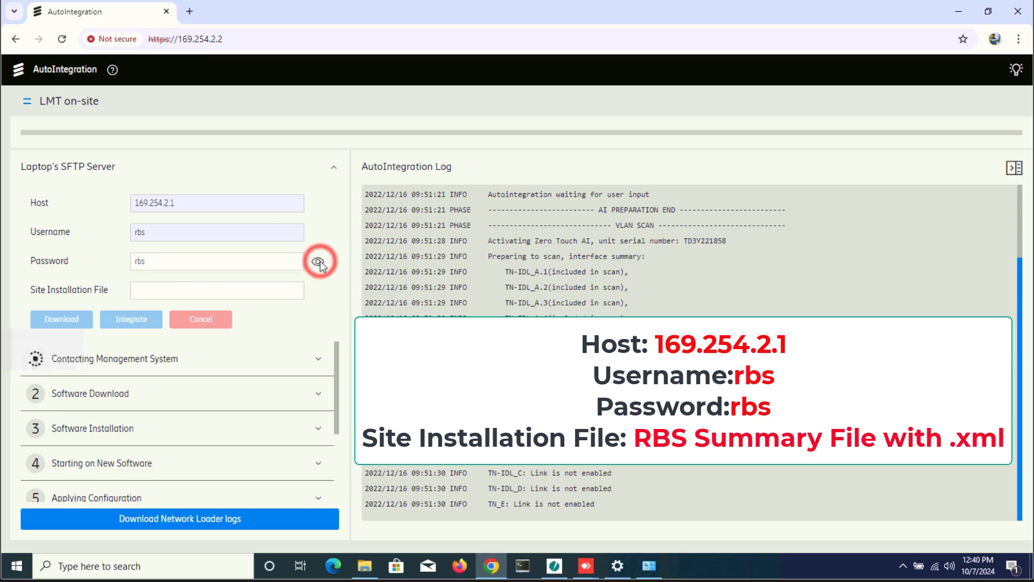
{"action": "left_click", "coordinate": [158, 260]}
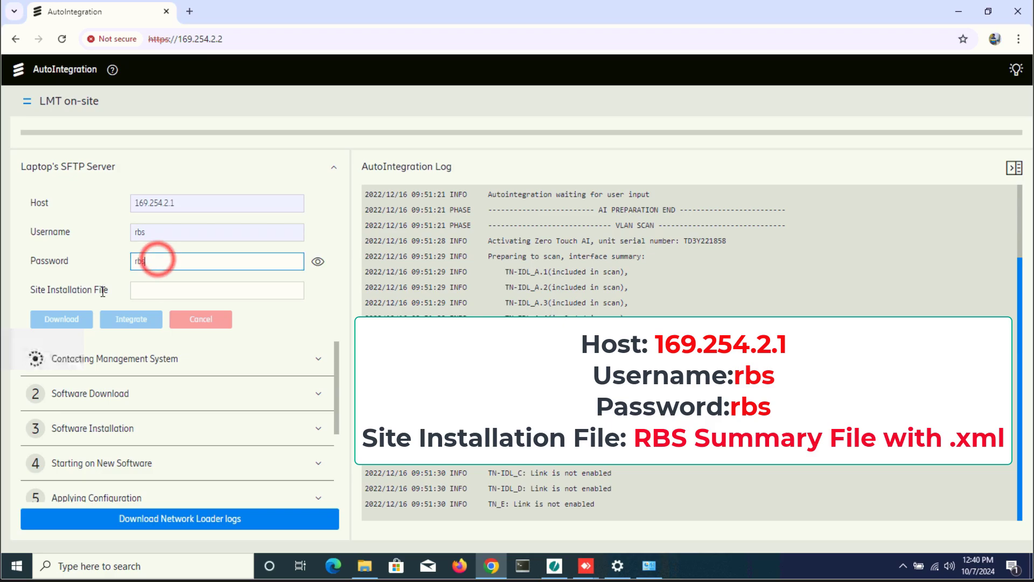
- Focus the Site Installation File field and bring the C:\Baseband folder window forward
{"action": "left_click", "coordinate": [26, 288]}
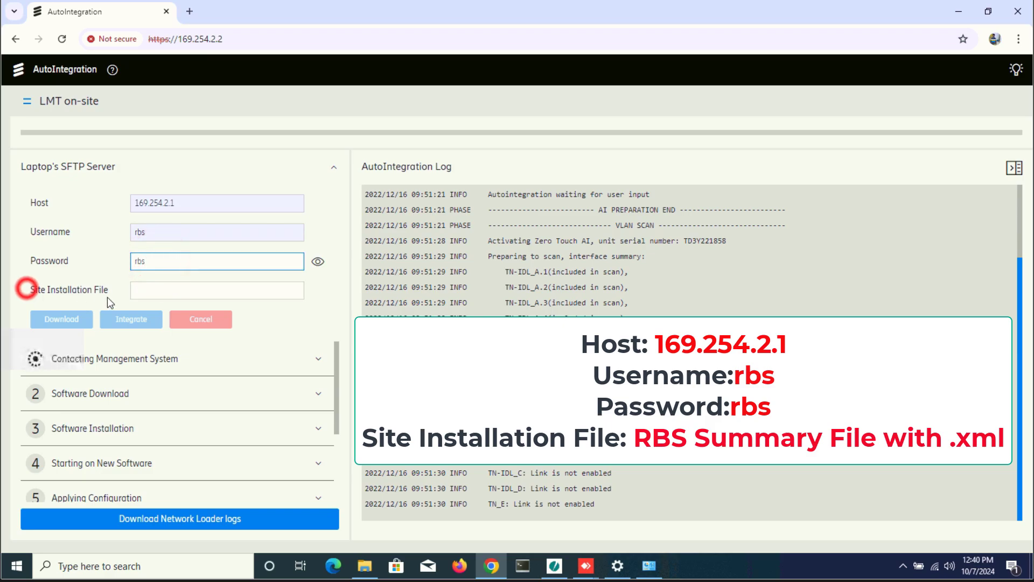
{"action": "left_click", "coordinate": [164, 294]}
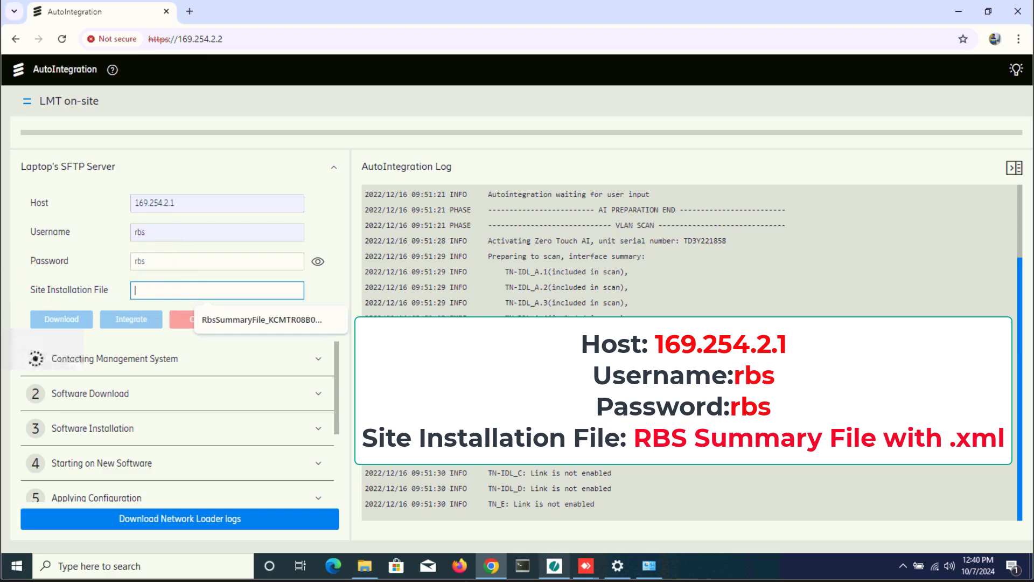
{"action": "left_click", "coordinate": [366, 567]}
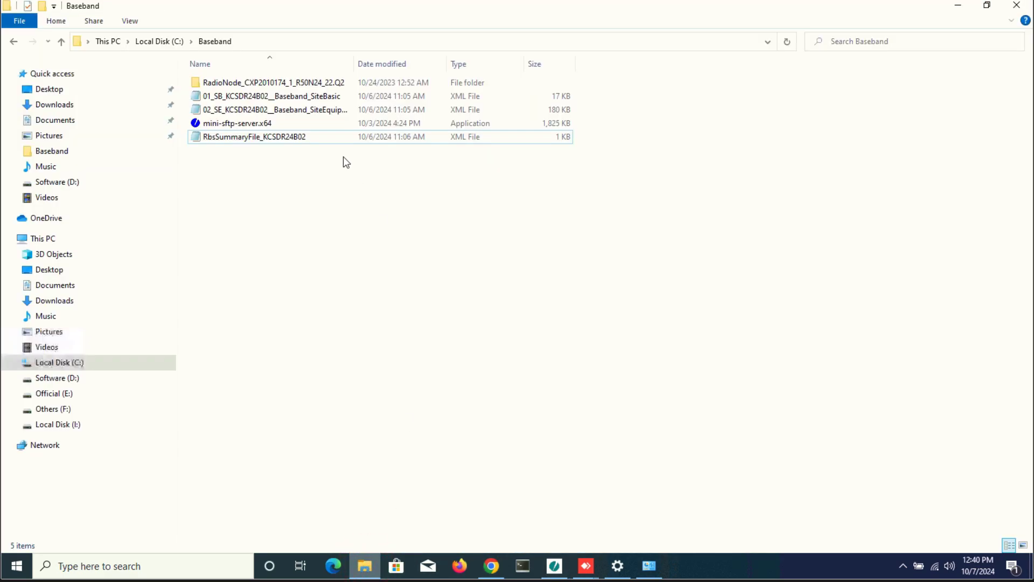
- Select the 01_SB, 02_SE and RbsSummaryFile_KCSDR24B02 files in C:\Baseband
{"action": "left_click", "coordinate": [308, 228]}
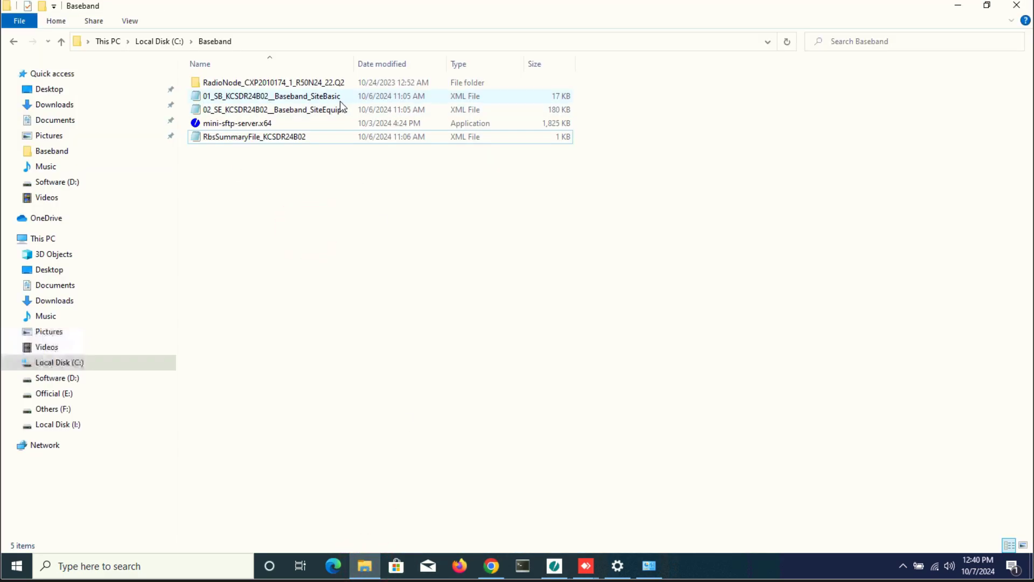
{"action": "left_click", "coordinate": [323, 96]}
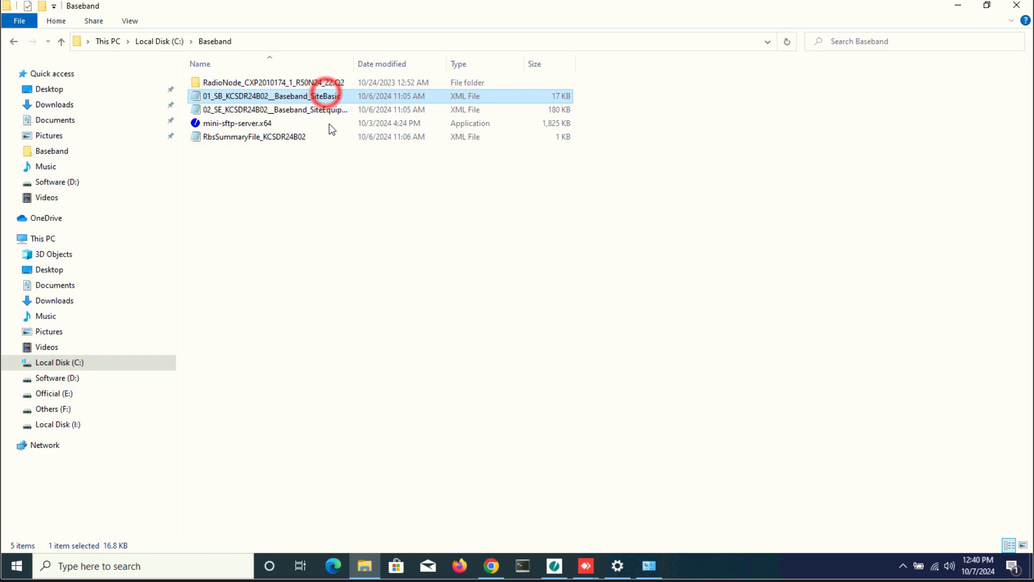
{"action": "left_click", "coordinate": [305, 108]}
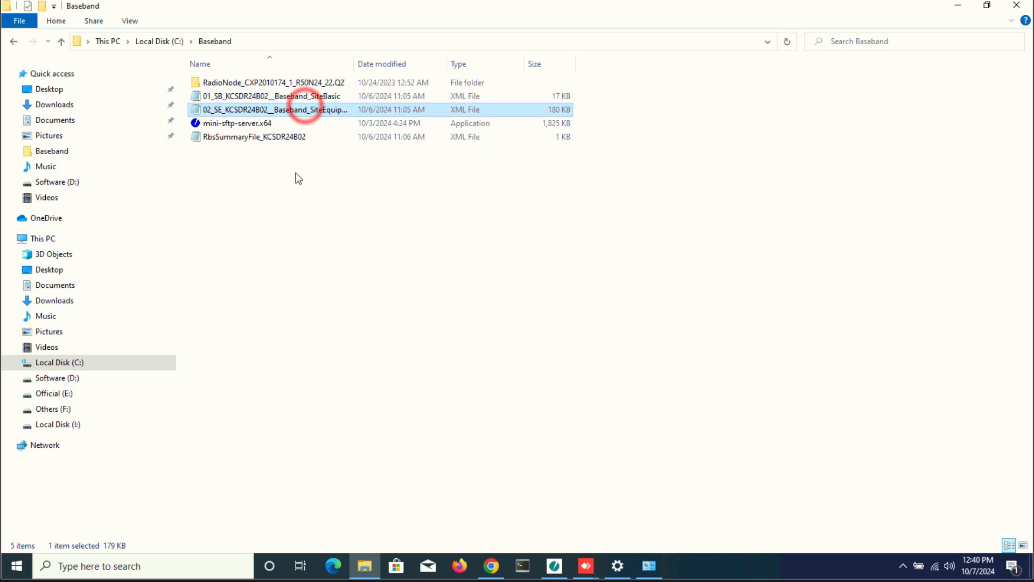
{"action": "left_click", "coordinate": [291, 137]}
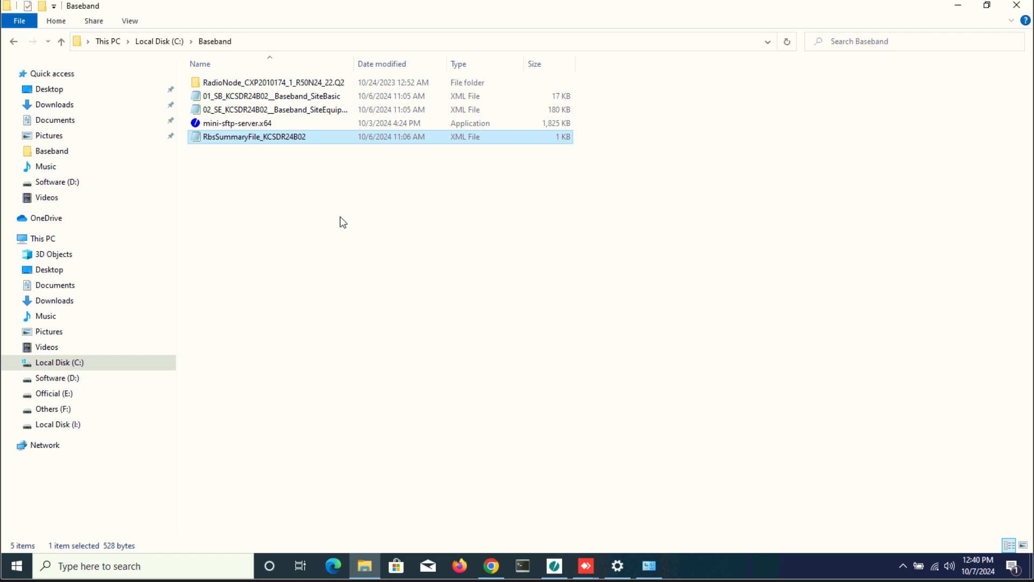
- Uncheck 'Hide extensions for known file types' in File Explorer Options and apply it
{"action": "key", "text": "super"}
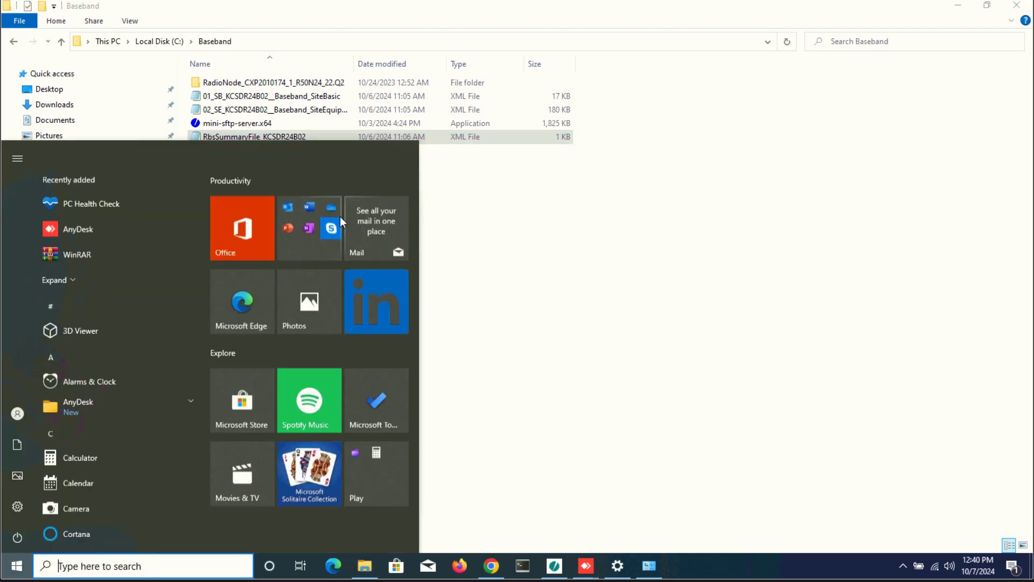
{"action": "type", "text": "f"}
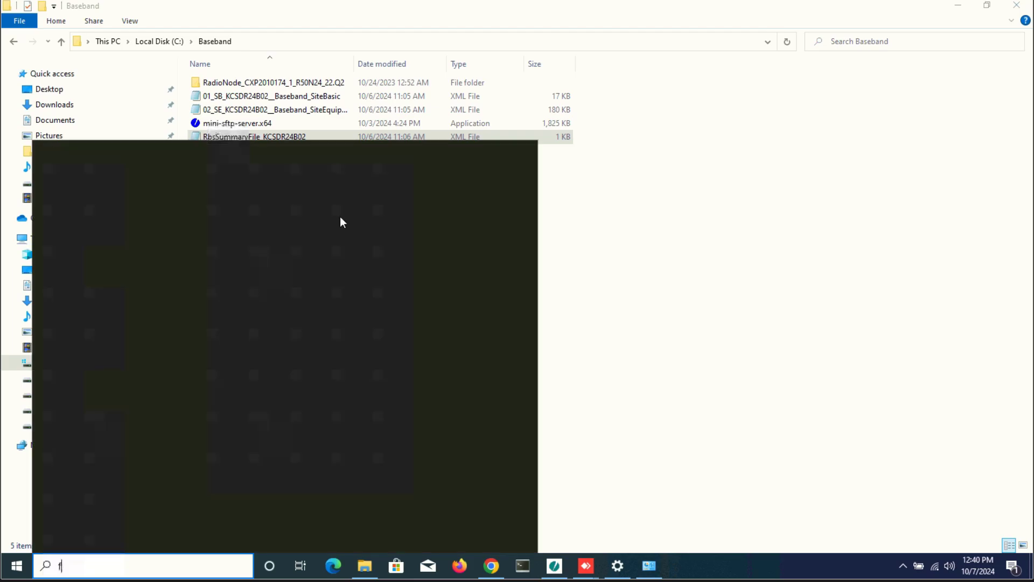
{"action": "type", "text": "oldere"}
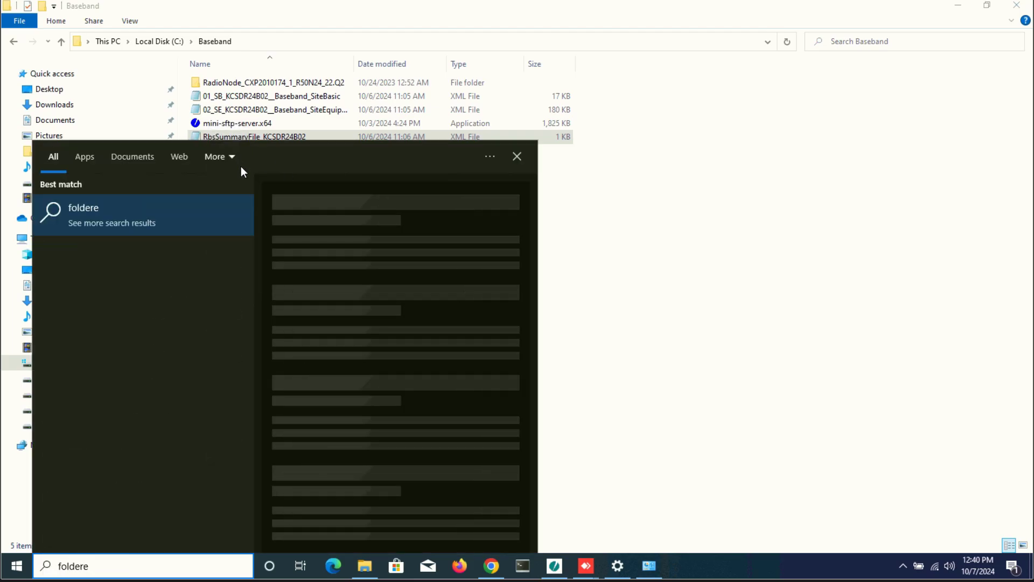
{"action": "key", "text": "BackSpace"}
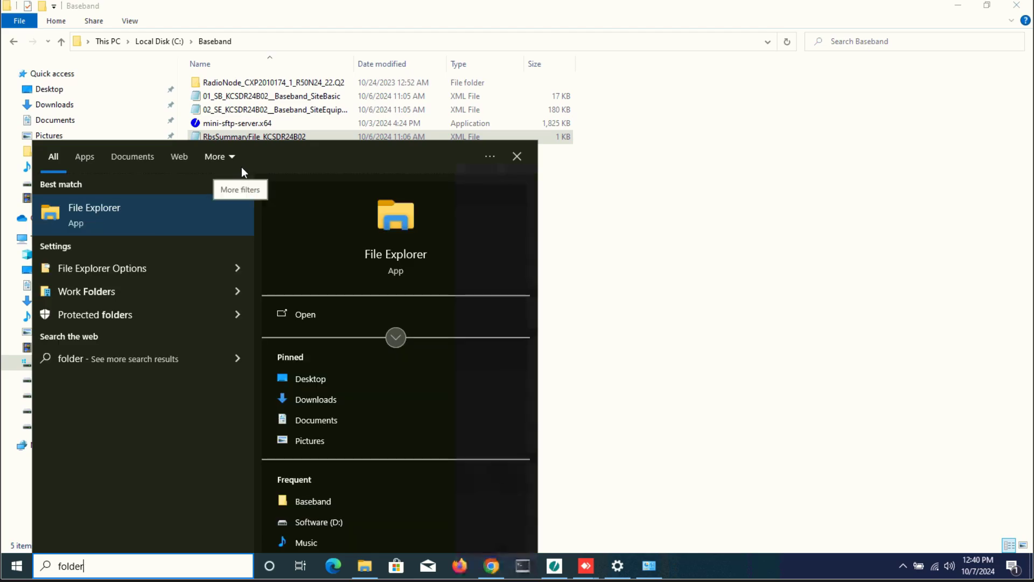
{"action": "left_click", "coordinate": [95, 267]}
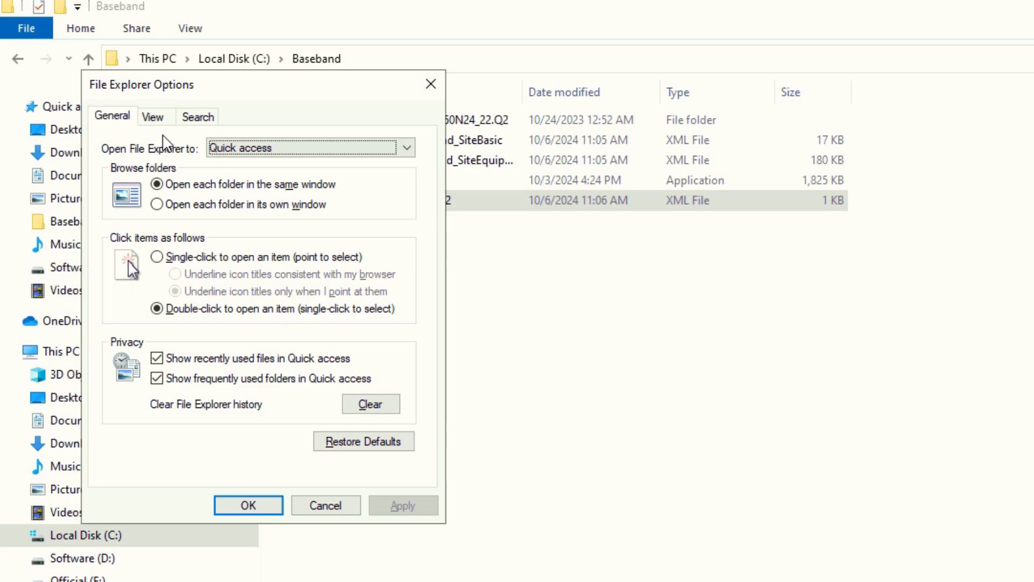
{"action": "left_click", "coordinate": [151, 118]}
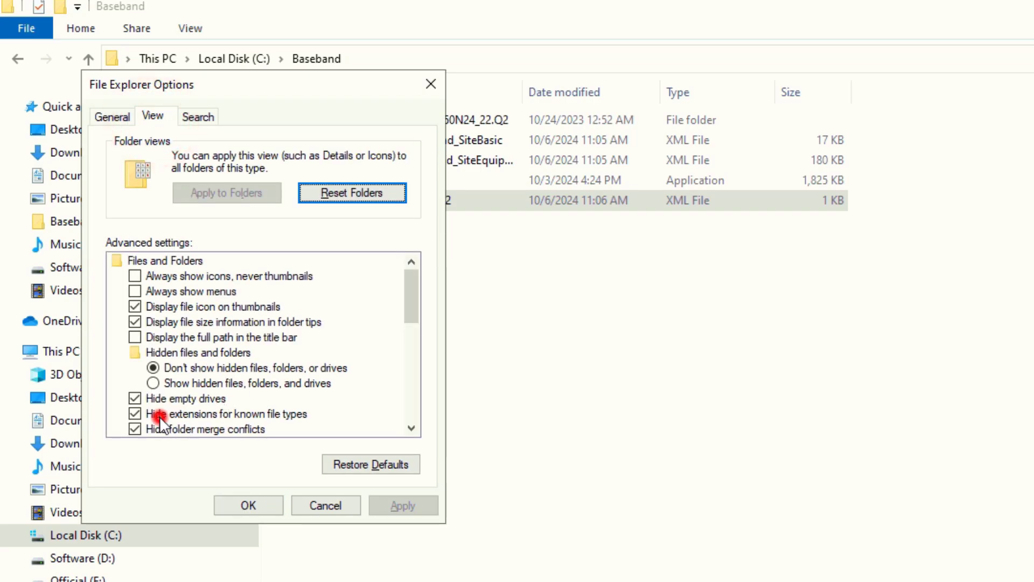
{"action": "left_click", "coordinate": [158, 415]}
{"action": "left_click", "coordinate": [393, 504]}
{"action": "left_click", "coordinate": [237, 507]}
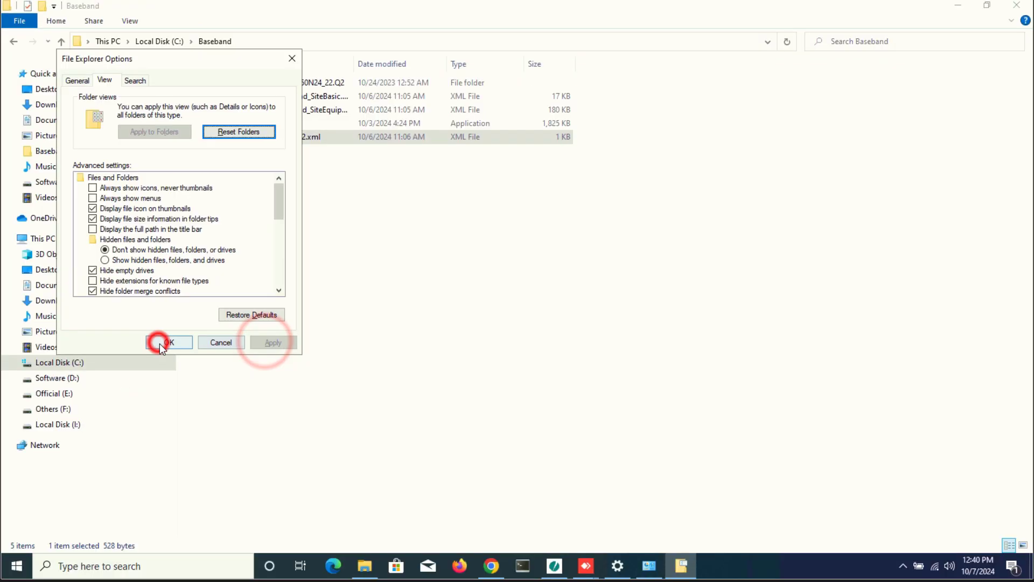
{"action": "left_click", "coordinate": [346, 189]}
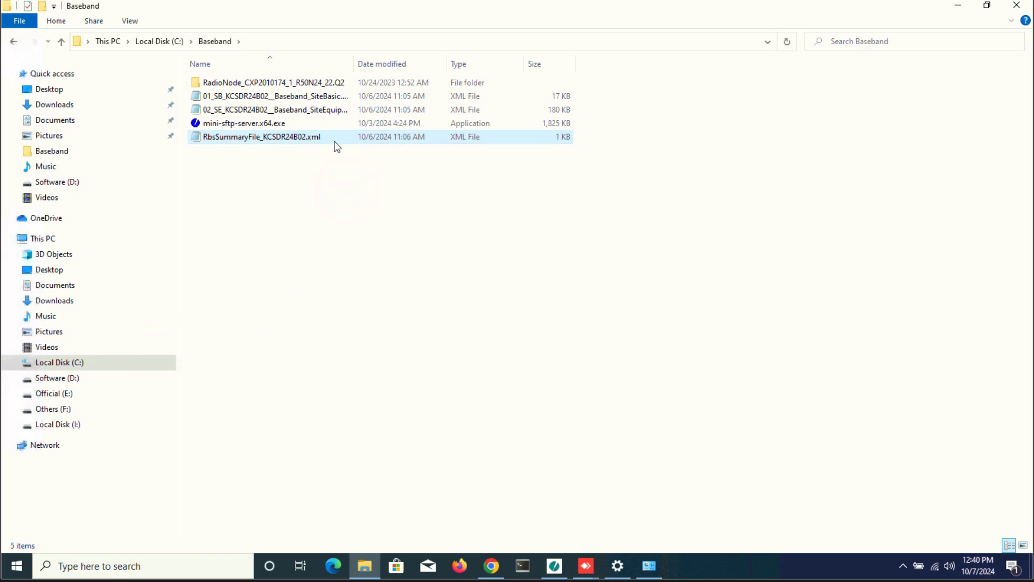
- Widen the Name column to show full file names, then select RbsSummaryFile_KCSDR24B02.xml
{"action": "left_click", "coordinate": [353, 70]}
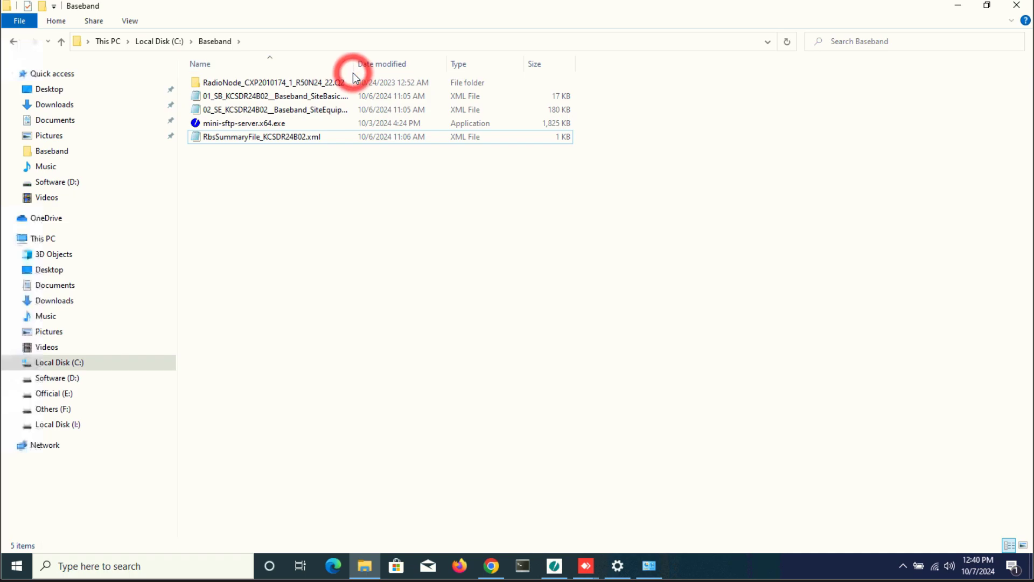
{"action": "double_click", "coordinate": [353, 65]}
{"action": "left_click", "coordinate": [392, 278]}
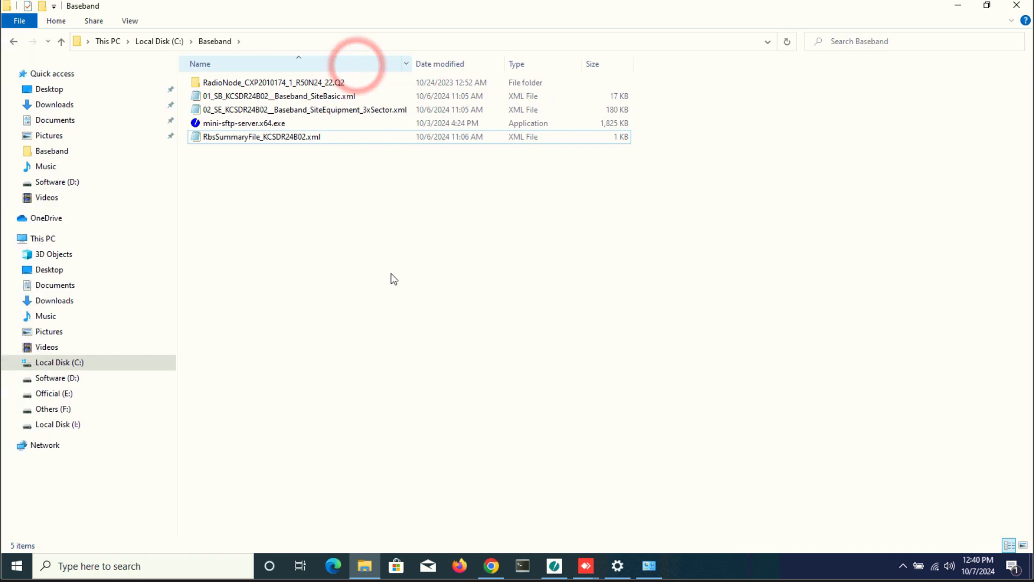
{"action": "left_click", "coordinate": [388, 111]}
{"action": "left_click", "coordinate": [268, 125]}
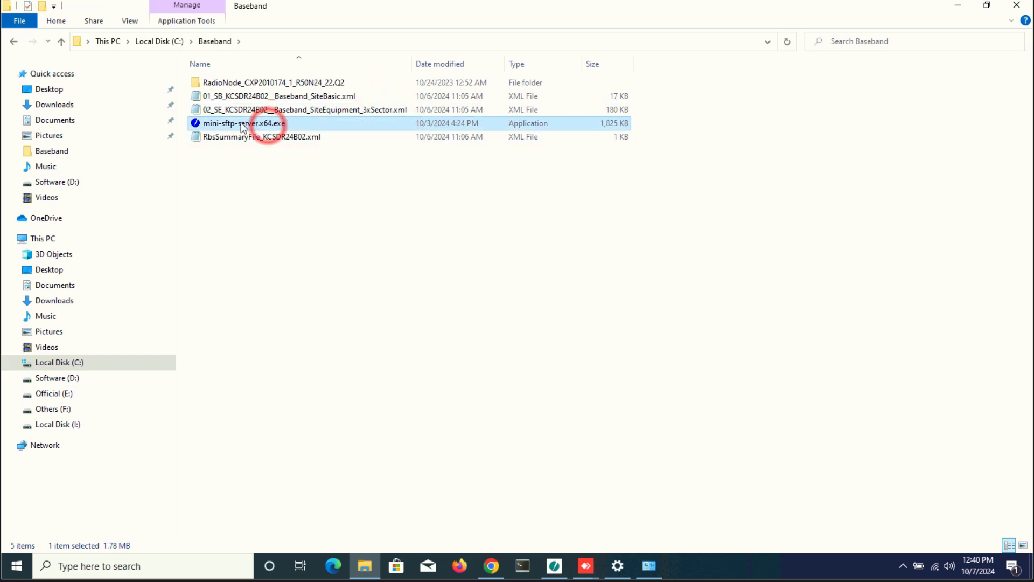
{"action": "left_click", "coordinate": [307, 268]}
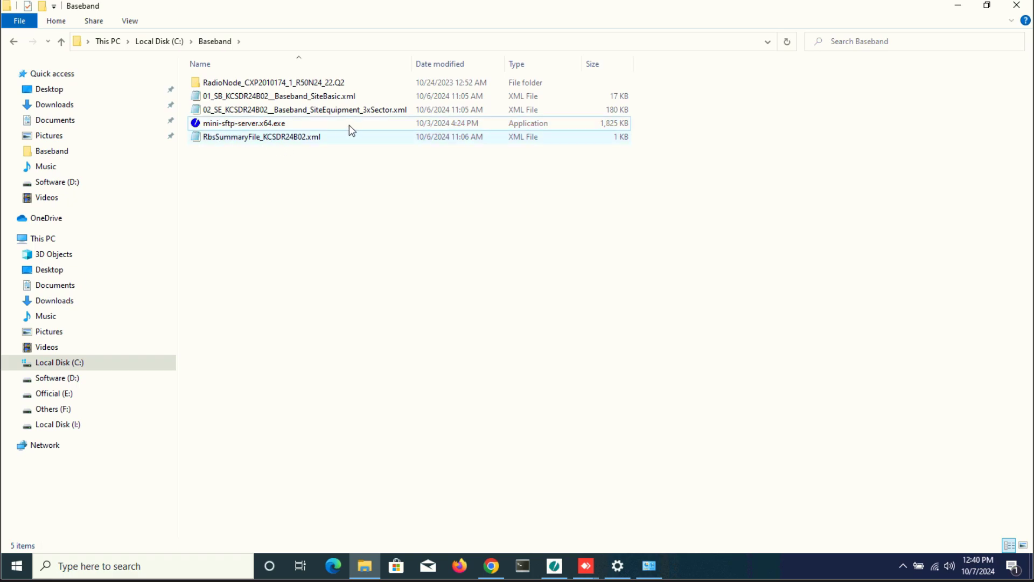
{"action": "left_click", "coordinate": [286, 138]}
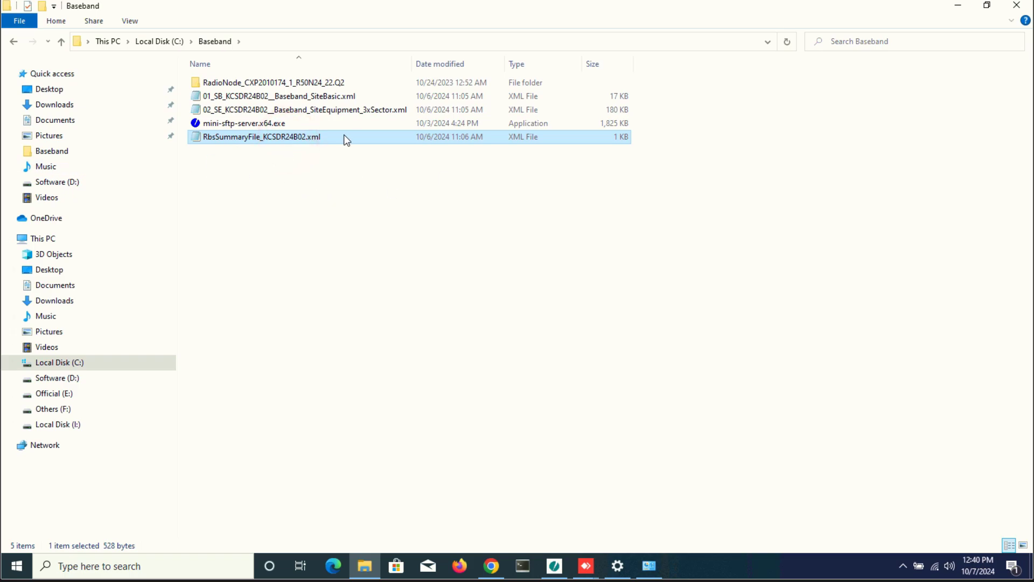
- Copy the full name RbsSummaryFile_KCSDR24B02.xml from the rename box, leaving the file unrenamed
{"action": "right_click", "coordinate": [317, 137]}
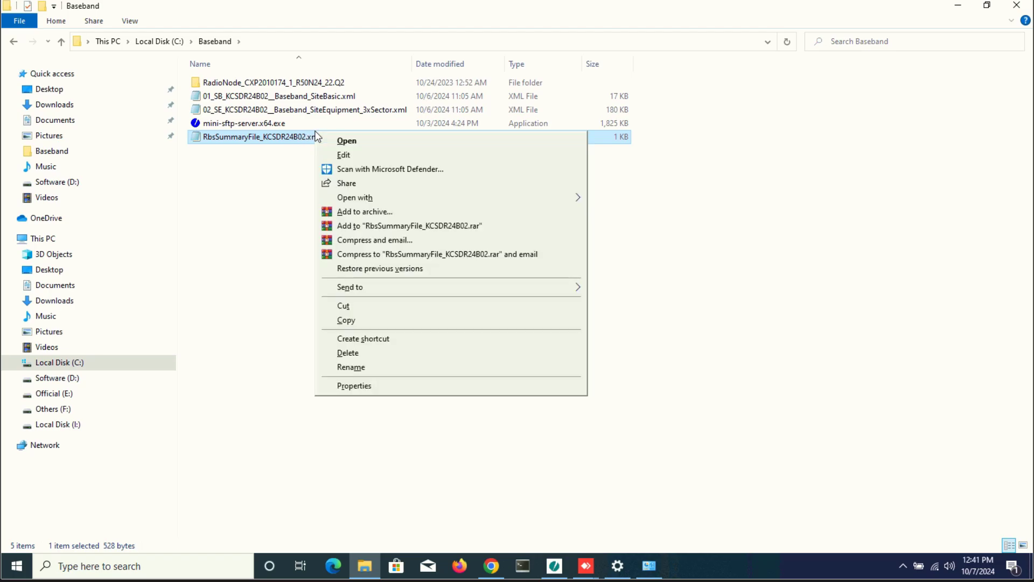
{"action": "left_click", "coordinate": [360, 367]}
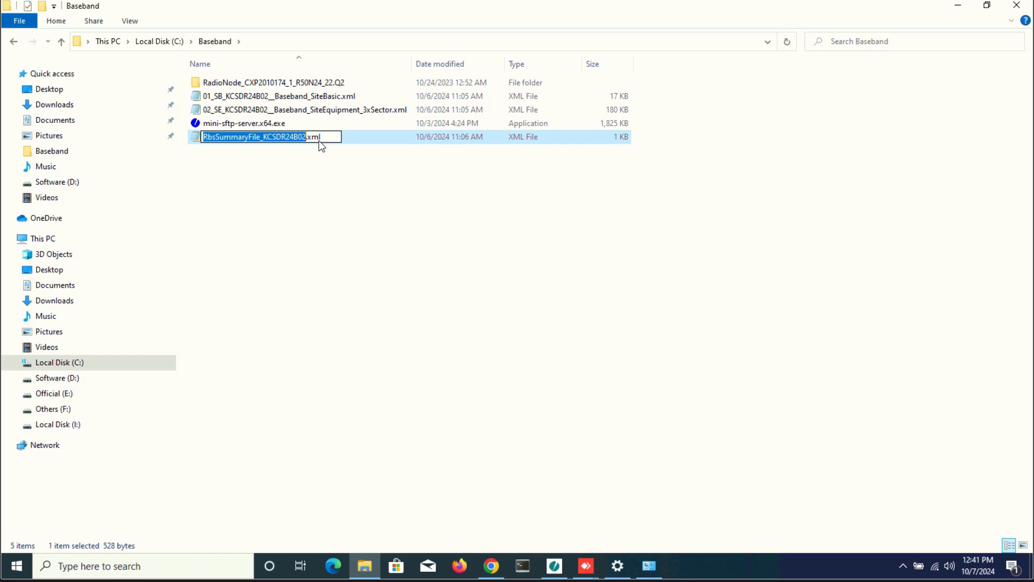
{"action": "left_click", "coordinate": [326, 136]}
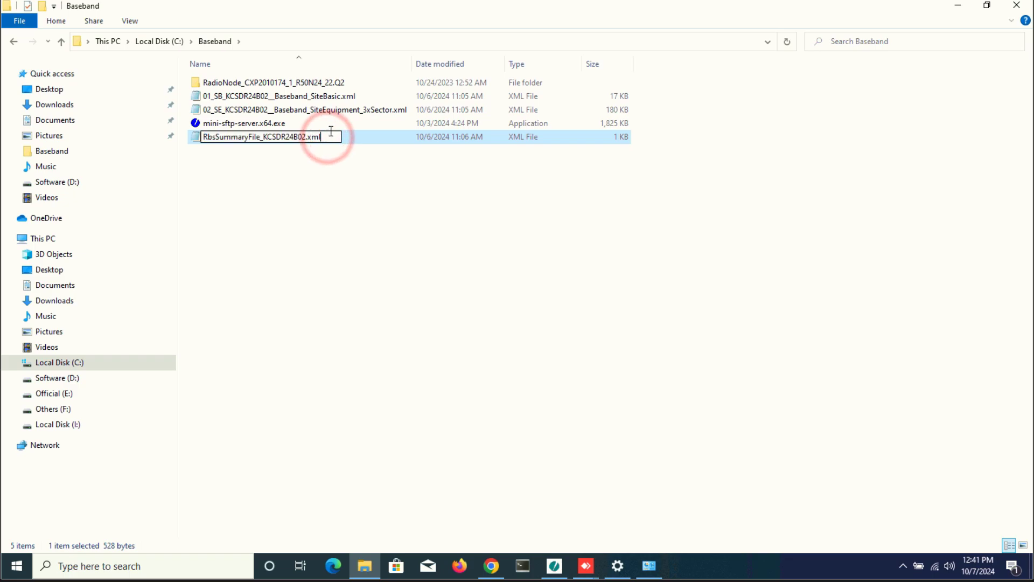
{"action": "left_click_drag", "start_coordinate": [330, 135], "coordinate": [308, 137]}
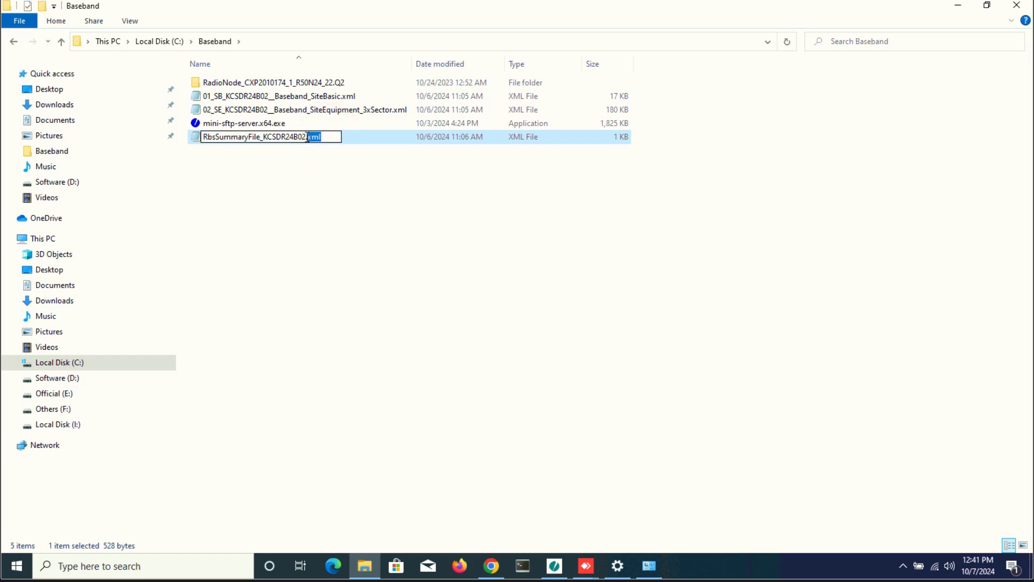
{"action": "left_click", "coordinate": [335, 139]}
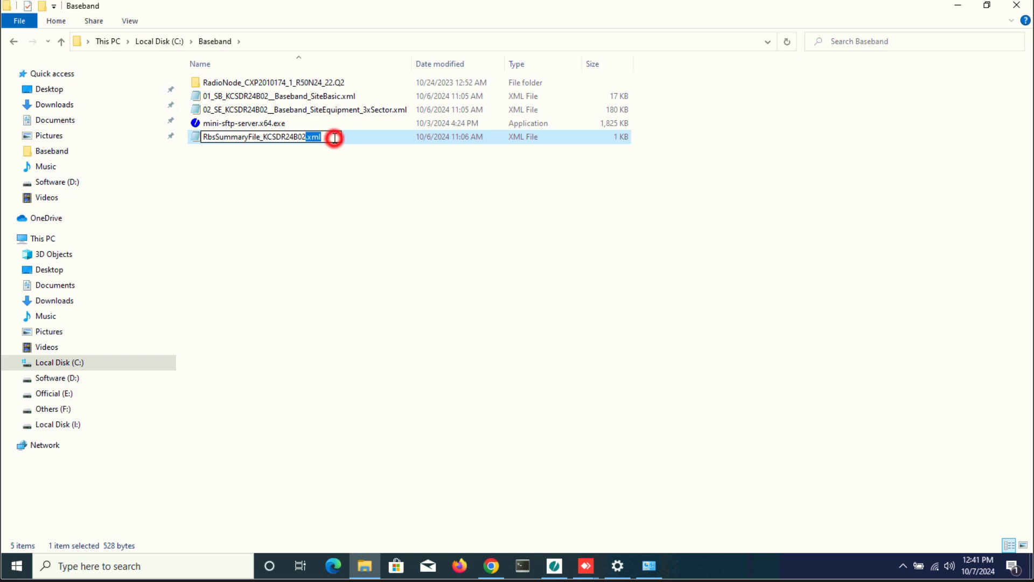
{"action": "left_click_drag", "start_coordinate": [334, 137], "coordinate": [196, 137]}
{"action": "right_click", "coordinate": [239, 138]}
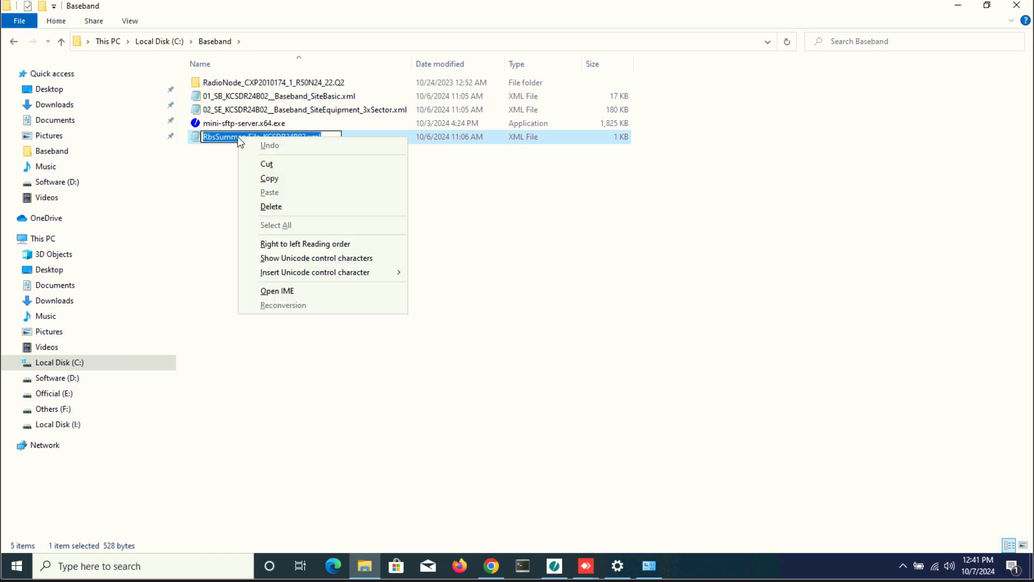
{"action": "left_click", "coordinate": [276, 179]}
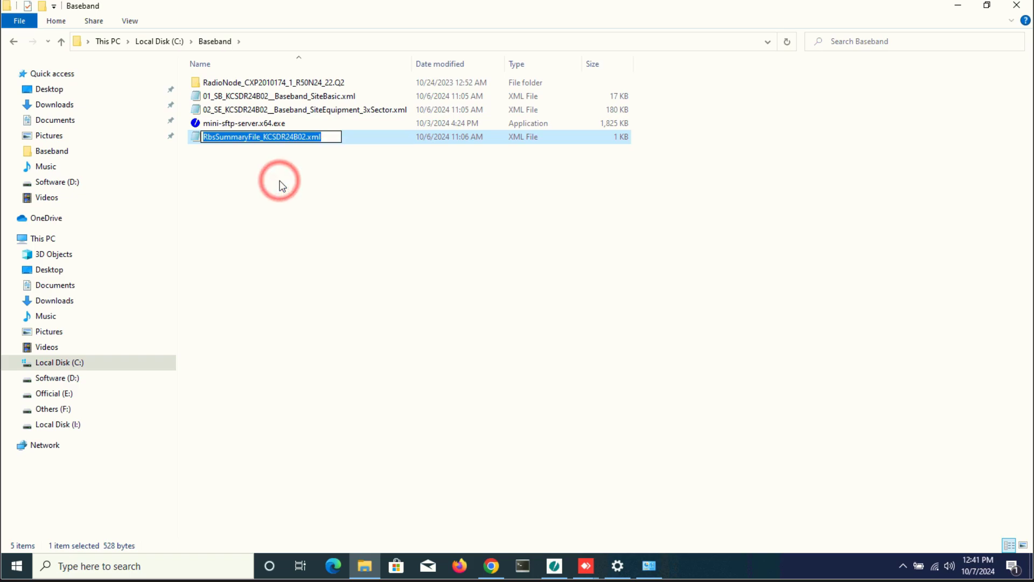
{"action": "left_click", "coordinate": [316, 330]}
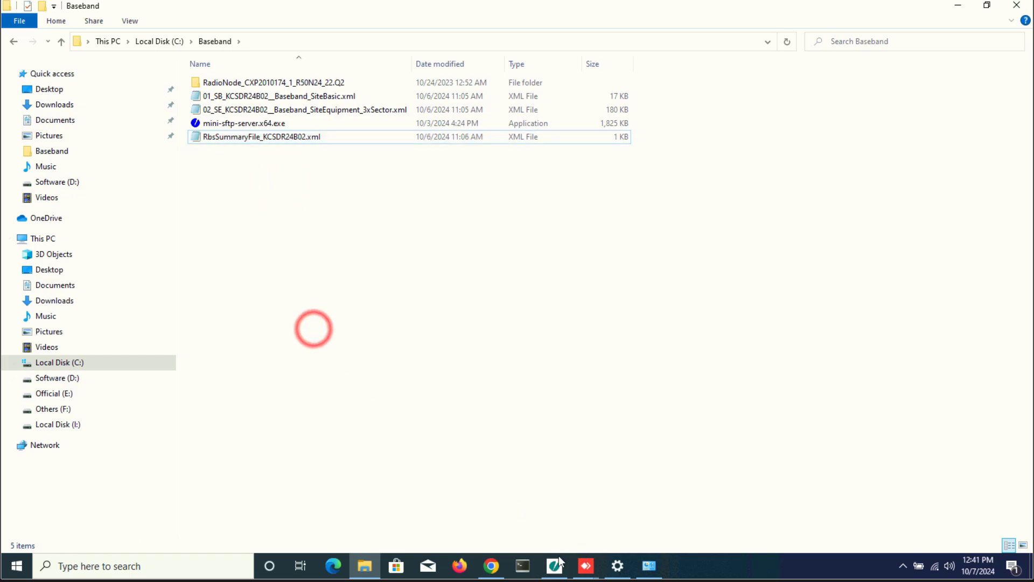
- Paste the summary file name into Site Installation File, append .xml, and start the download
{"action": "left_click", "coordinate": [492, 565]}
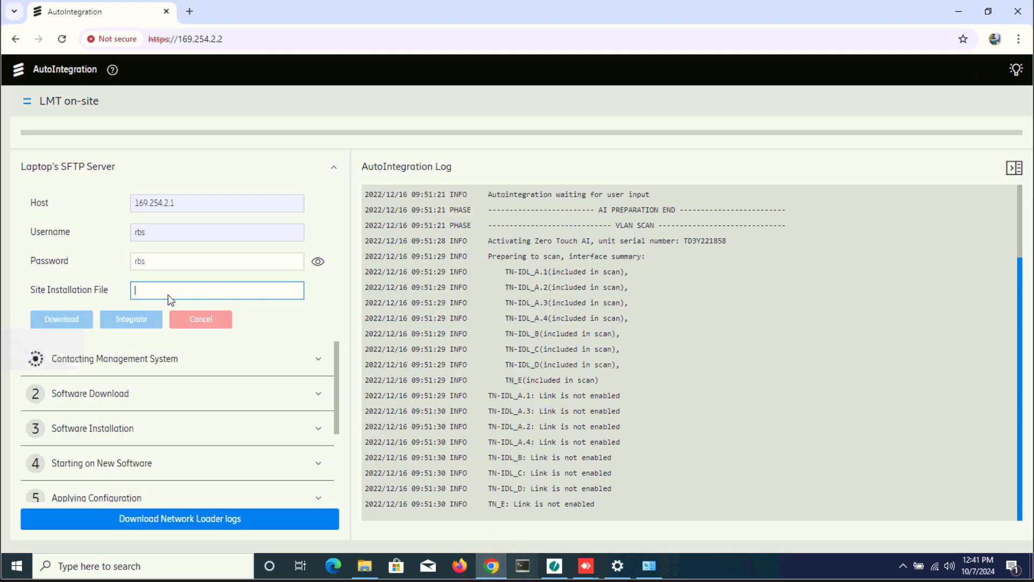
{"action": "right_click", "coordinate": [157, 291]}
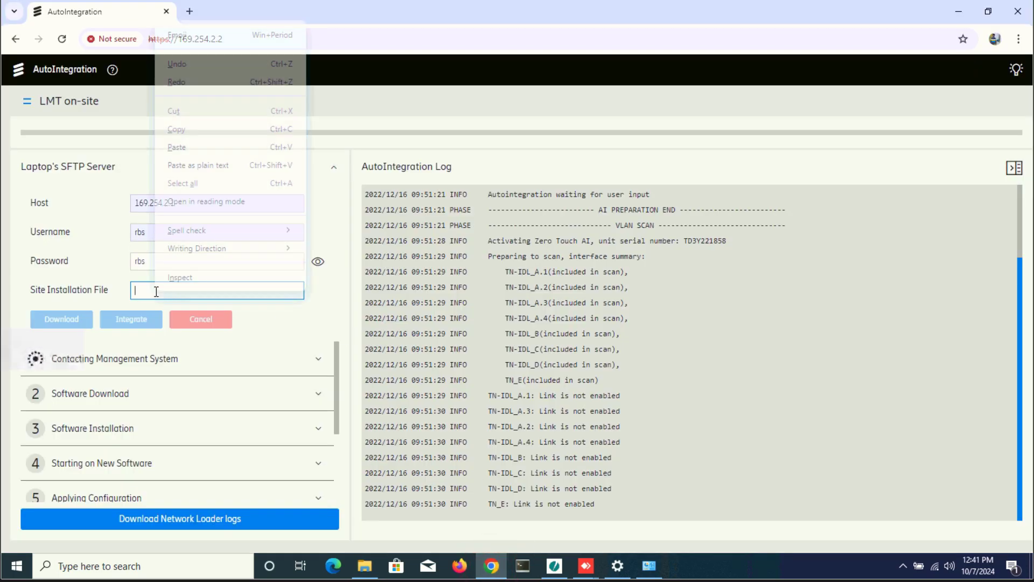
{"action": "left_click", "coordinate": [178, 147]}
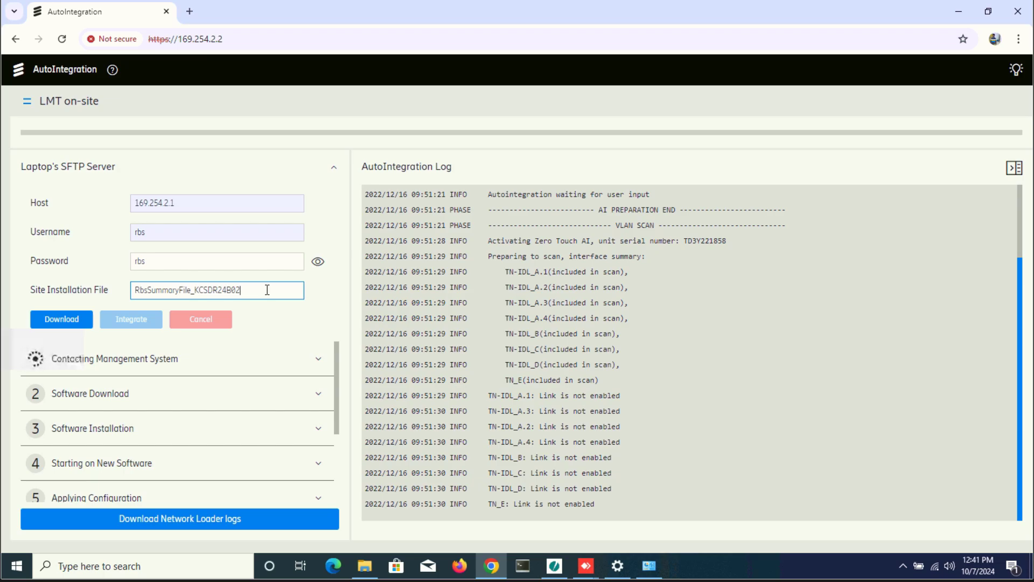
{"action": "type", "text": ".xml"}
{"action": "left_click", "coordinate": [63, 320]}
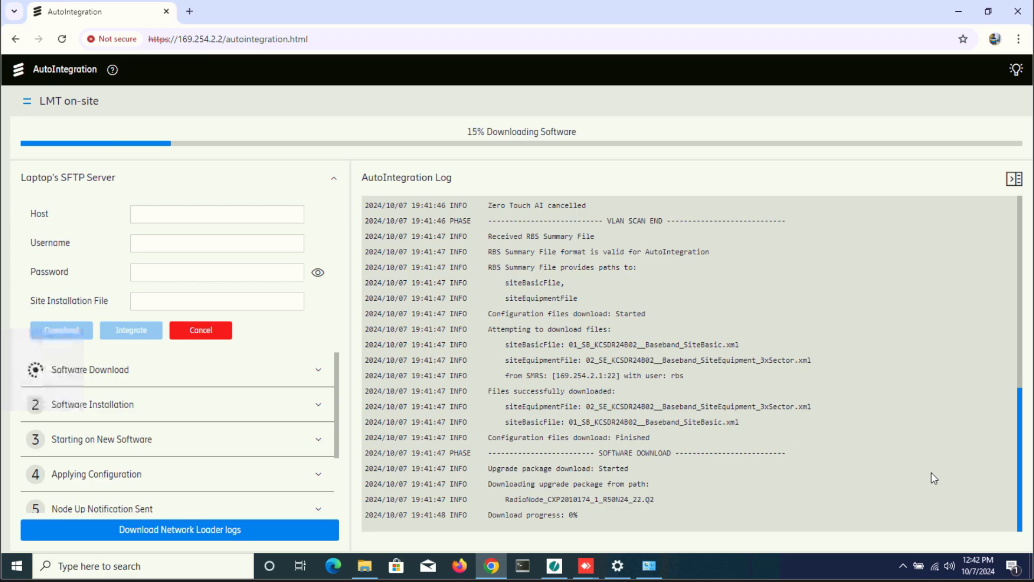
- Highlight the 15% Downloading Software status, the 13% progress line and the RadioNode package path
{"action": "triple_click", "coordinate": [470, 132]}
{"action": "triple_click", "coordinate": [598, 514]}
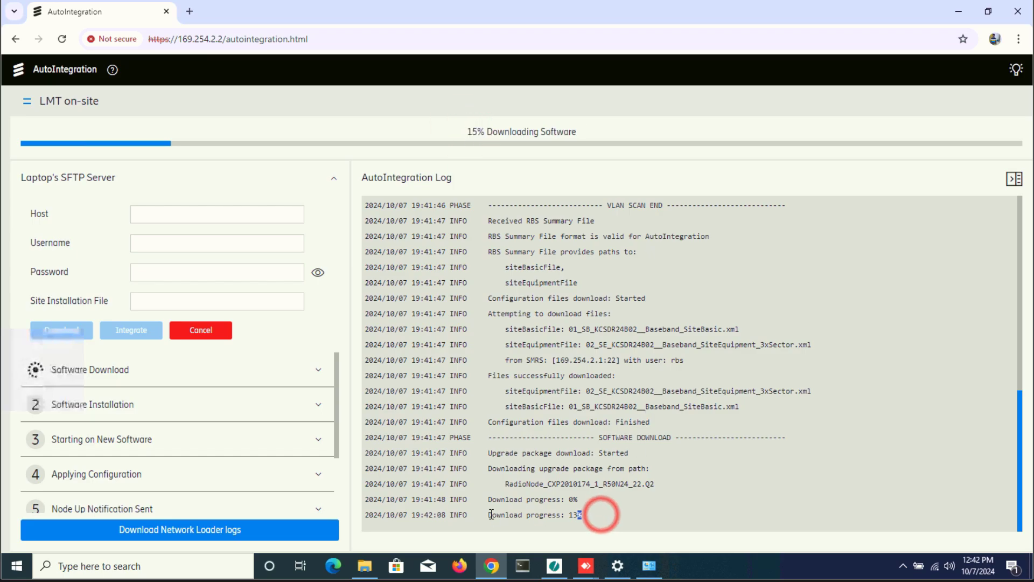
{"action": "left_click_drag", "start_coordinate": [656, 485], "coordinate": [501, 487]}
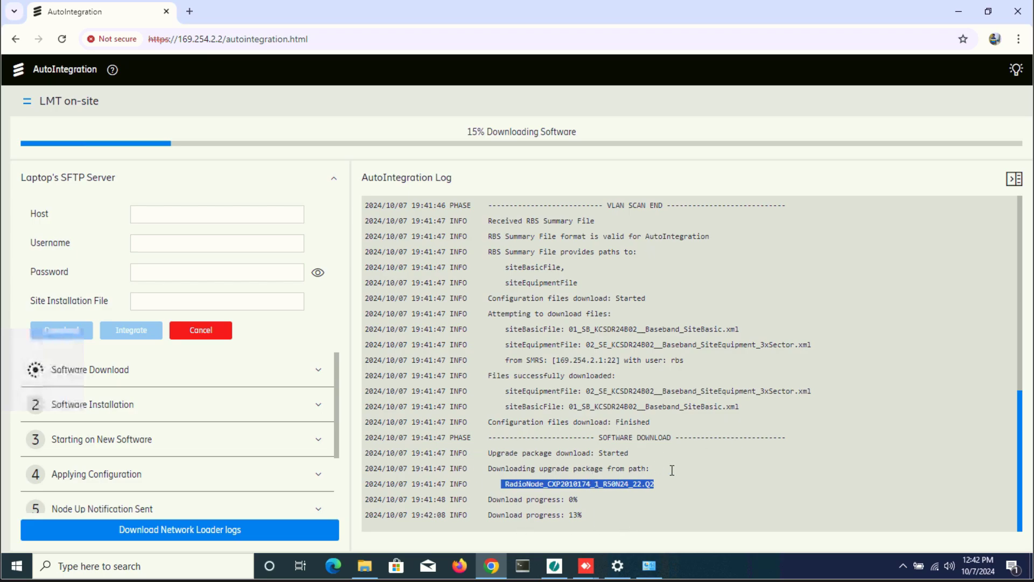
{"action": "left_click", "coordinate": [672, 500]}
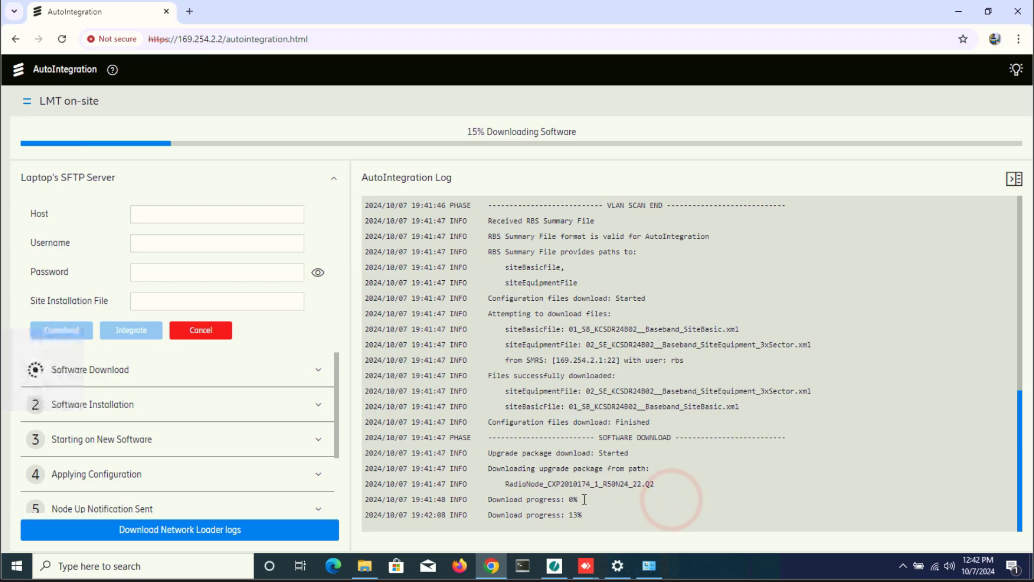
{"action": "left_click", "coordinate": [561, 567]}
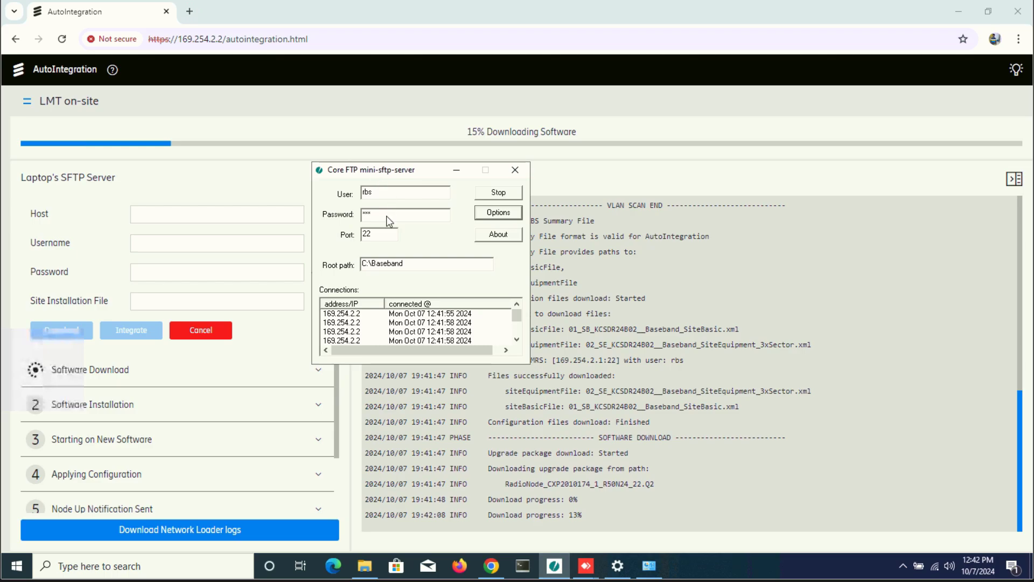
{"action": "double_click", "coordinate": [419, 264]}
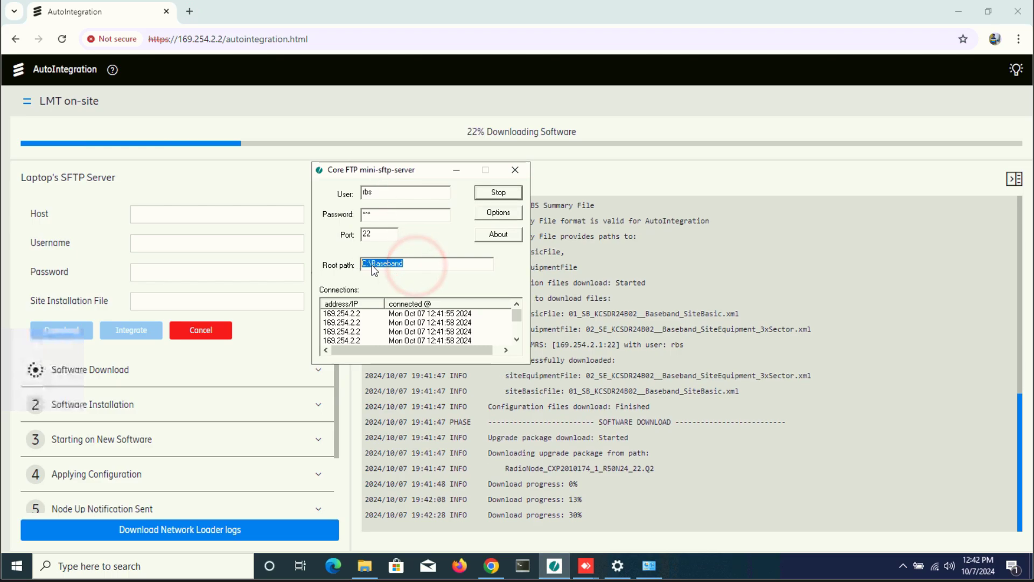
{"action": "left_click", "coordinate": [417, 264]}
{"action": "left_click", "coordinate": [637, 494]}
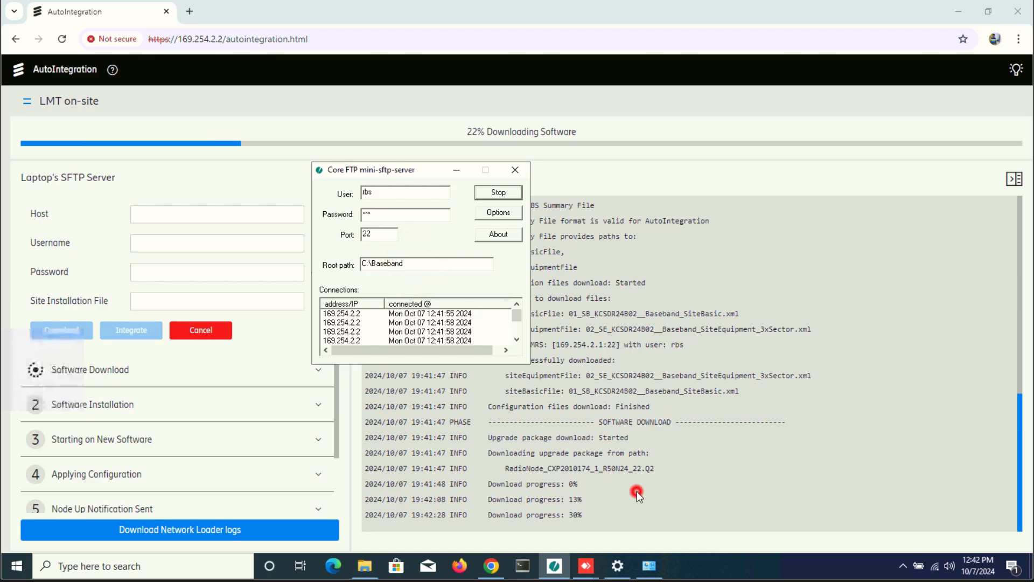
- Highlight the RadioNode package name and the 13% and 30% download progress lines in the log
{"action": "left_click", "coordinate": [507, 468]}
{"action": "left_click_drag", "start_coordinate": [610, 463], "coordinate": [668, 470]}
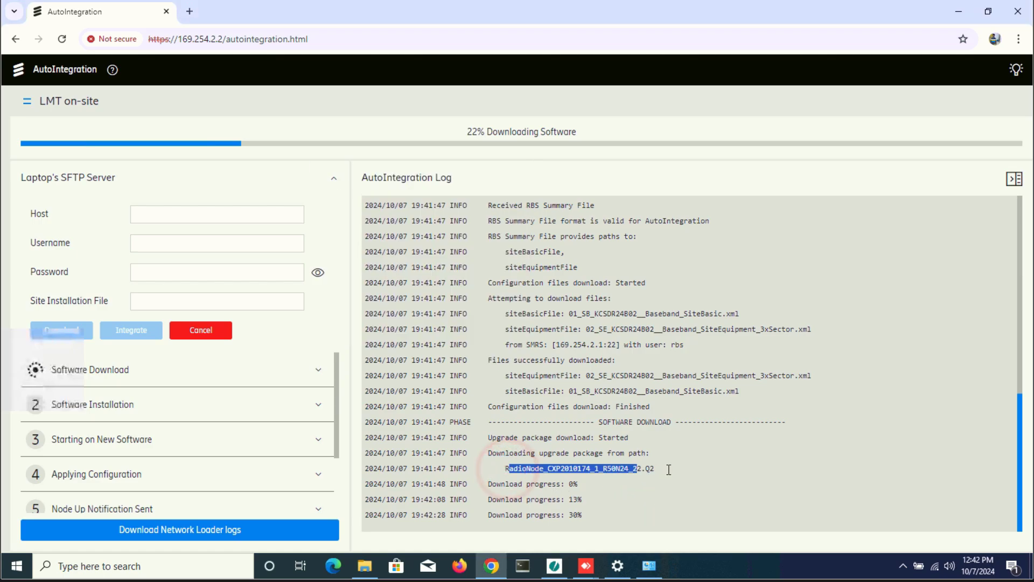
{"action": "left_click", "coordinate": [668, 470]}
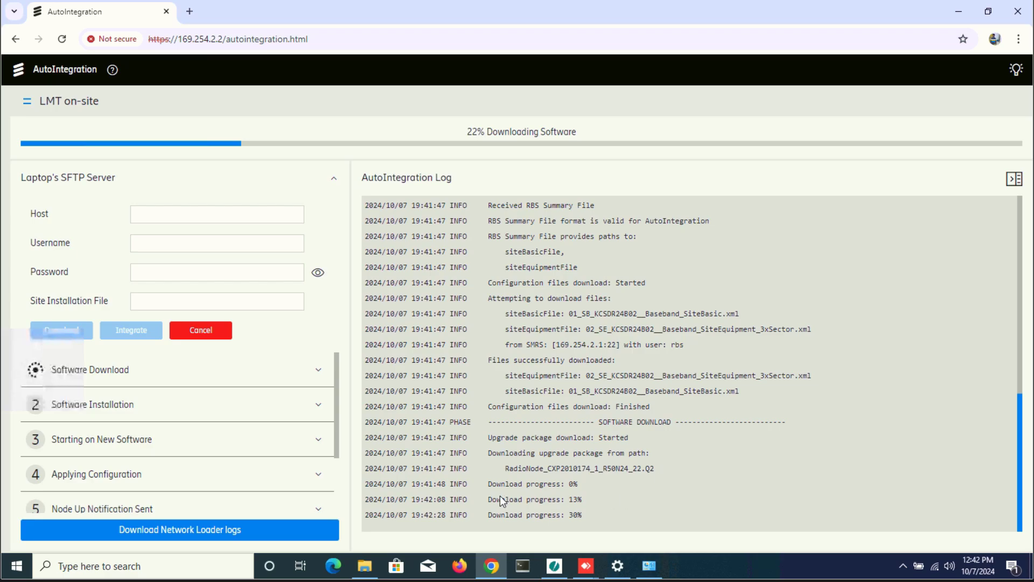
{"action": "left_click_drag", "start_coordinate": [488, 491], "coordinate": [367, 498]}
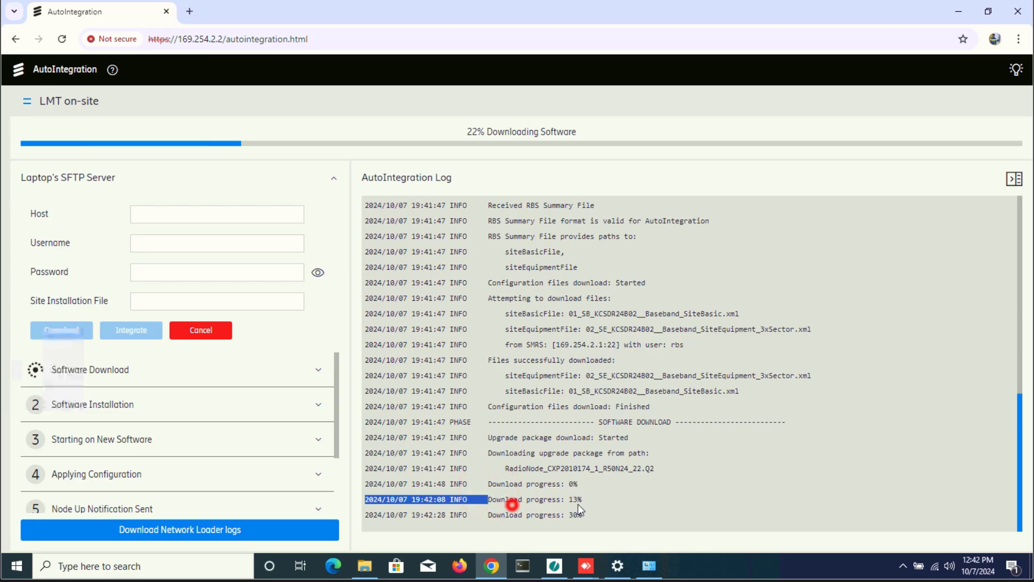
{"action": "left_click_drag", "start_coordinate": [565, 515], "coordinate": [519, 521]}
{"action": "left_click_drag", "start_coordinate": [584, 516], "coordinate": [515, 519]}
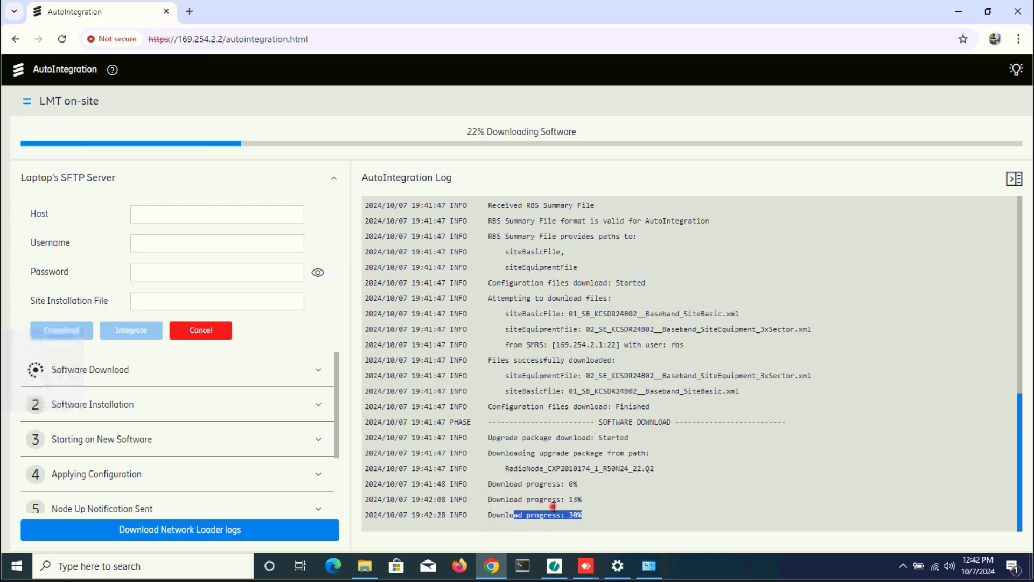
{"action": "left_click", "coordinate": [471, 523]}
{"action": "left_click_drag", "start_coordinate": [581, 515], "coordinate": [498, 514]}
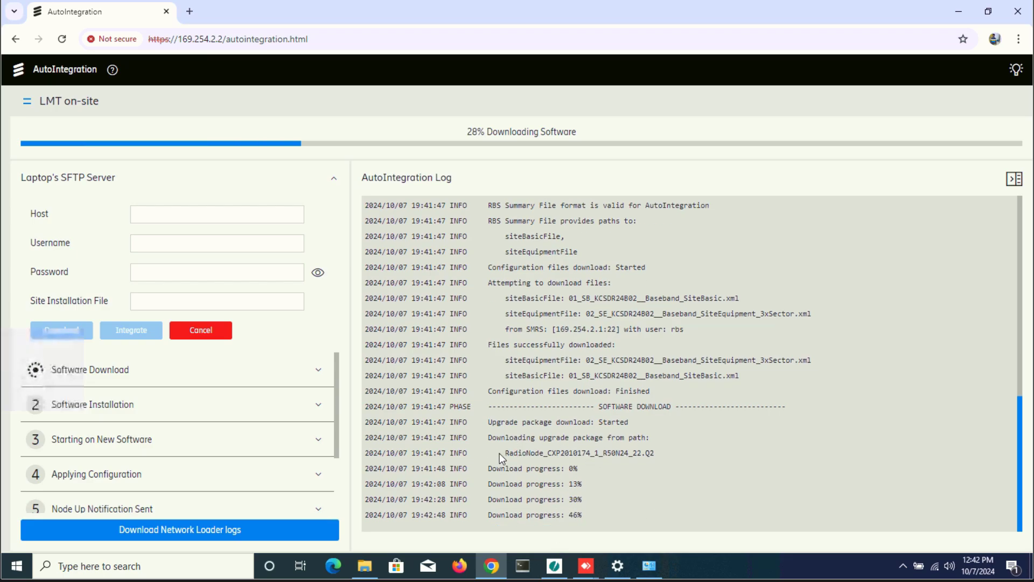
{"action": "triple_click", "coordinate": [499, 454]}
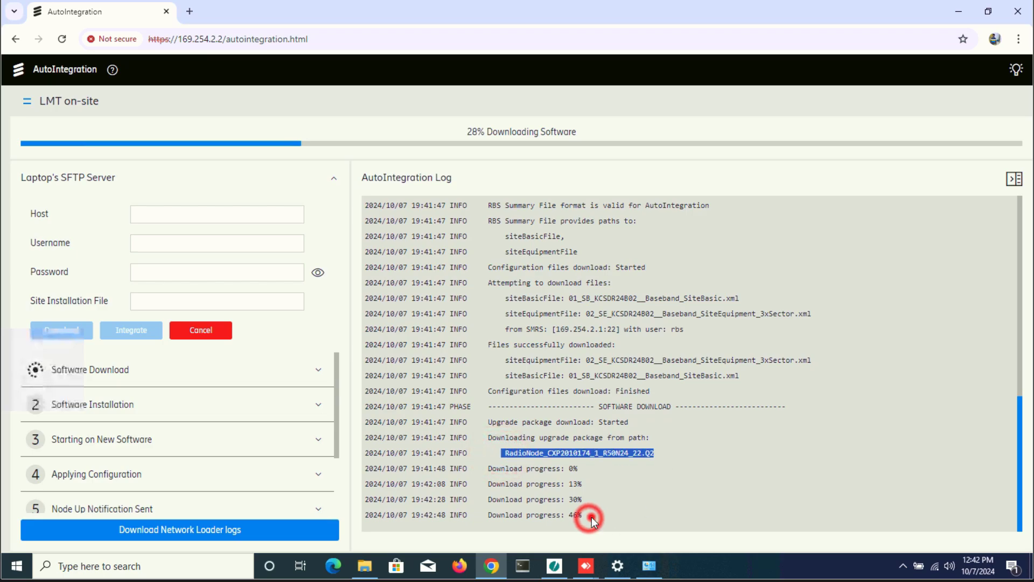
- Track the download through the 46% and 73% log entries and the 28% and 39% overall status
{"action": "left_click_drag", "start_coordinate": [591, 517], "coordinate": [500, 512]}
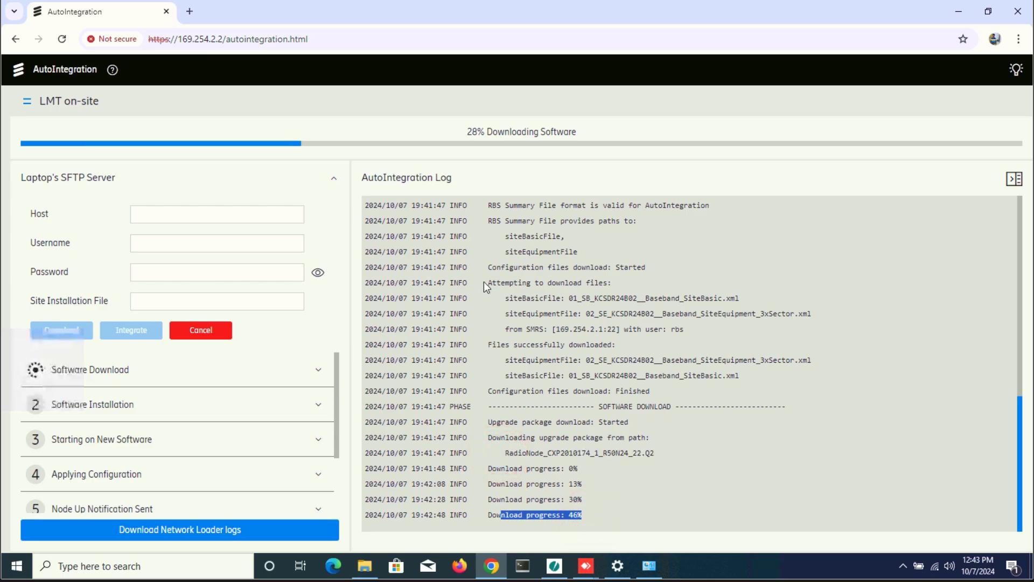
{"action": "left_click_drag", "start_coordinate": [463, 132], "coordinate": [489, 132]}
{"action": "left_click", "coordinate": [592, 131]}
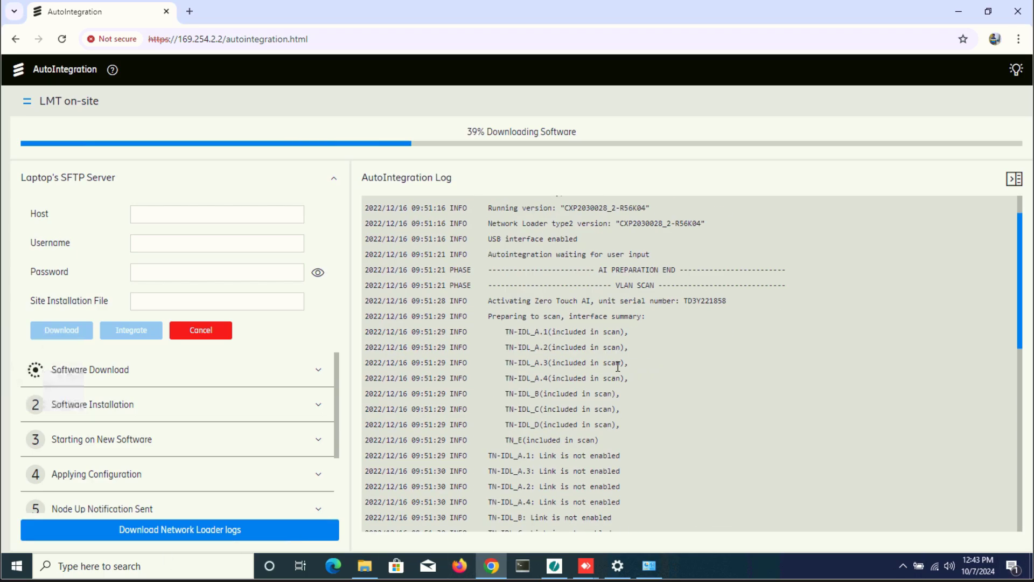
{"action": "left_click_drag", "start_coordinate": [446, 130], "coordinate": [571, 132]}
{"action": "left_click", "coordinate": [670, 480]}
{"action": "left_click_drag", "start_coordinate": [596, 513], "coordinate": [486, 514]}
{"action": "left_click", "coordinate": [653, 501]}
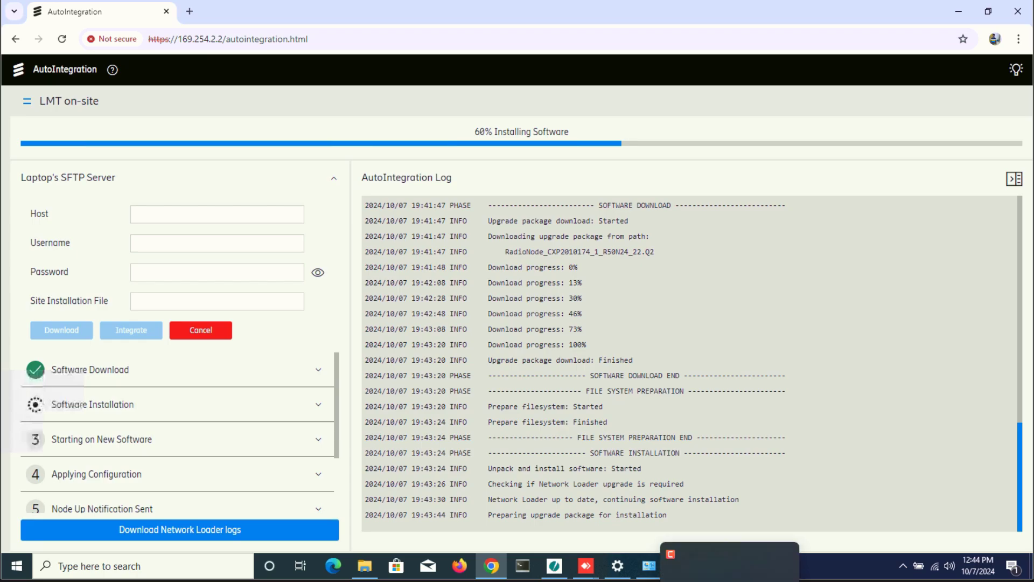
- Follow the software installation progress in the log, highlighting the 40% installation entry
{"action": "left_click", "coordinate": [162, 112]}
{"action": "left_click", "coordinate": [796, 422]}
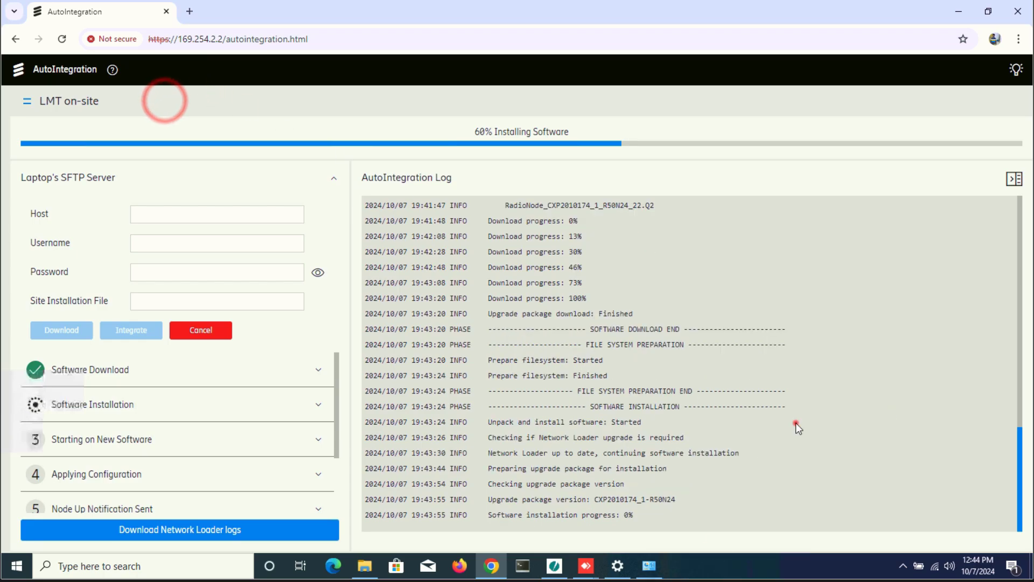
{"action": "left_click", "coordinate": [485, 516]}
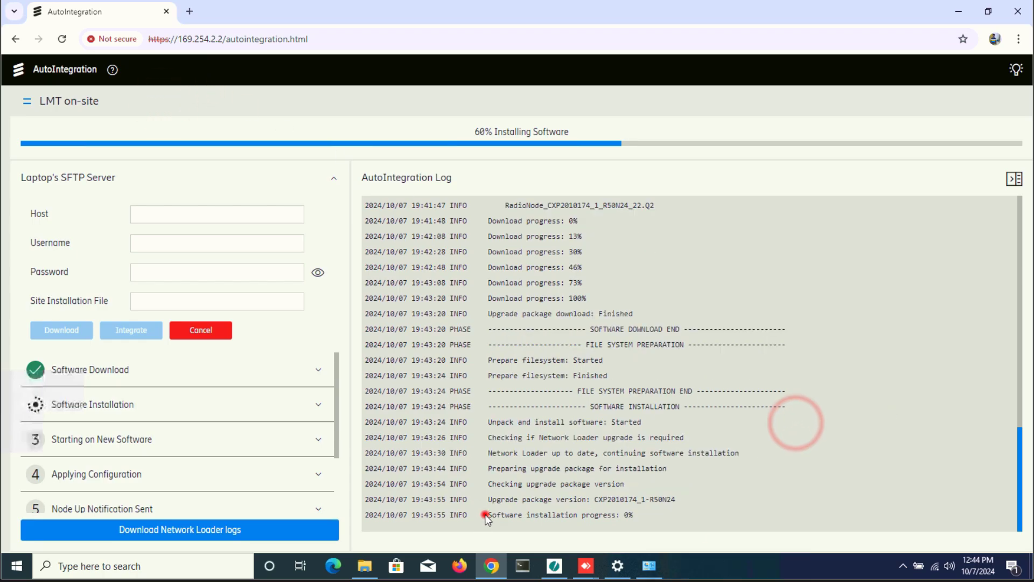
{"action": "left_click", "coordinate": [633, 514]}
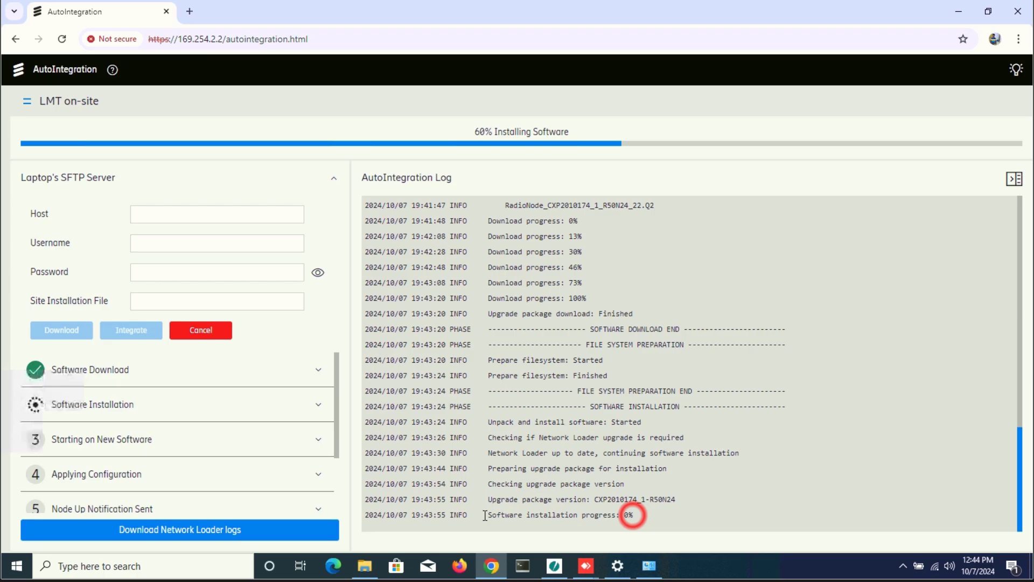
{"action": "left_click", "coordinate": [813, 441]}
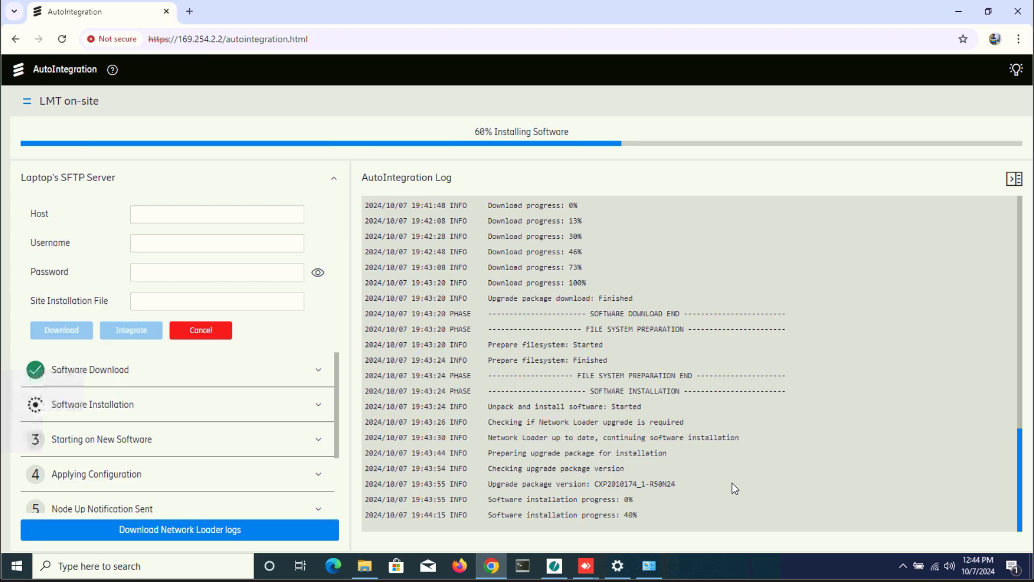
{"action": "left_click_drag", "start_coordinate": [647, 514], "coordinate": [488, 515]}
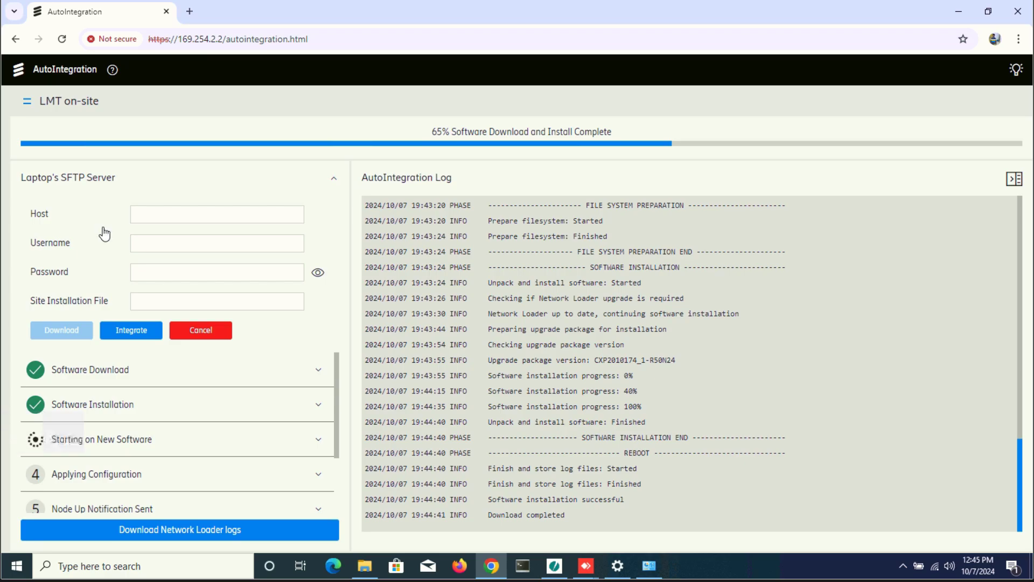
- Press Integrate in the Laptop's SFTP Server panel to submit the integration request
{"action": "left_click", "coordinate": [130, 330]}
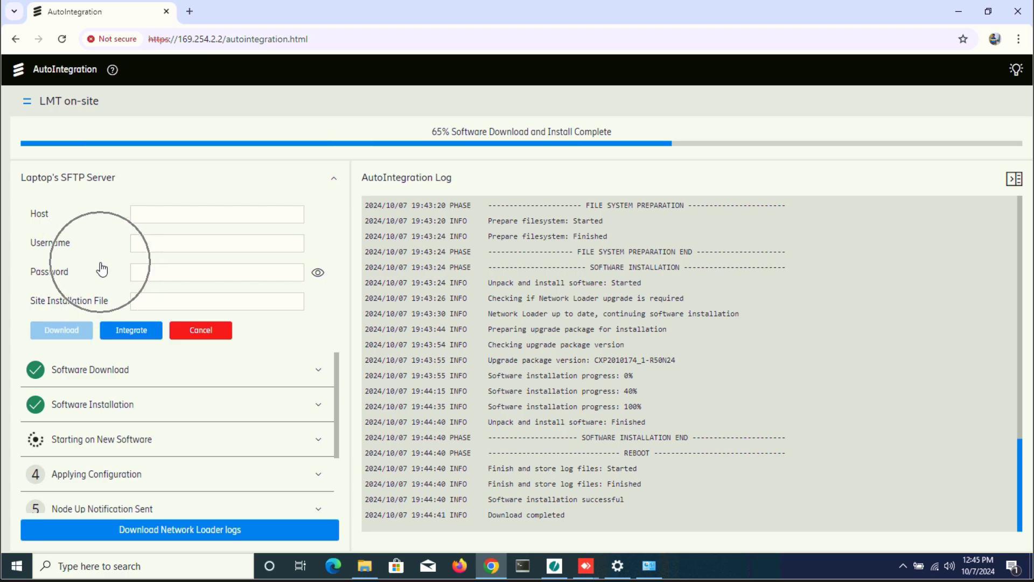
{"action": "left_click", "coordinate": [147, 338]}
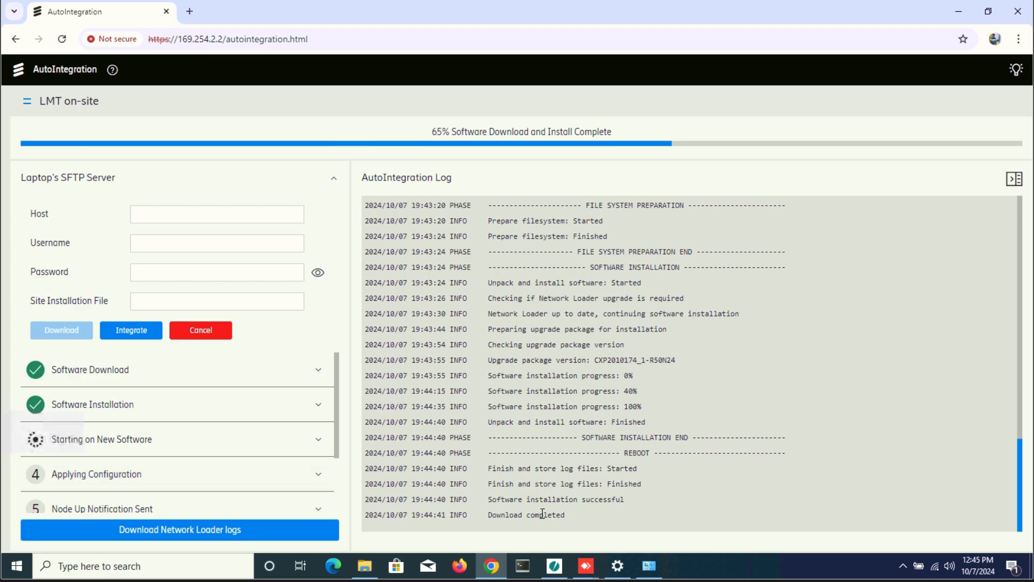
{"action": "left_click", "coordinate": [131, 329]}
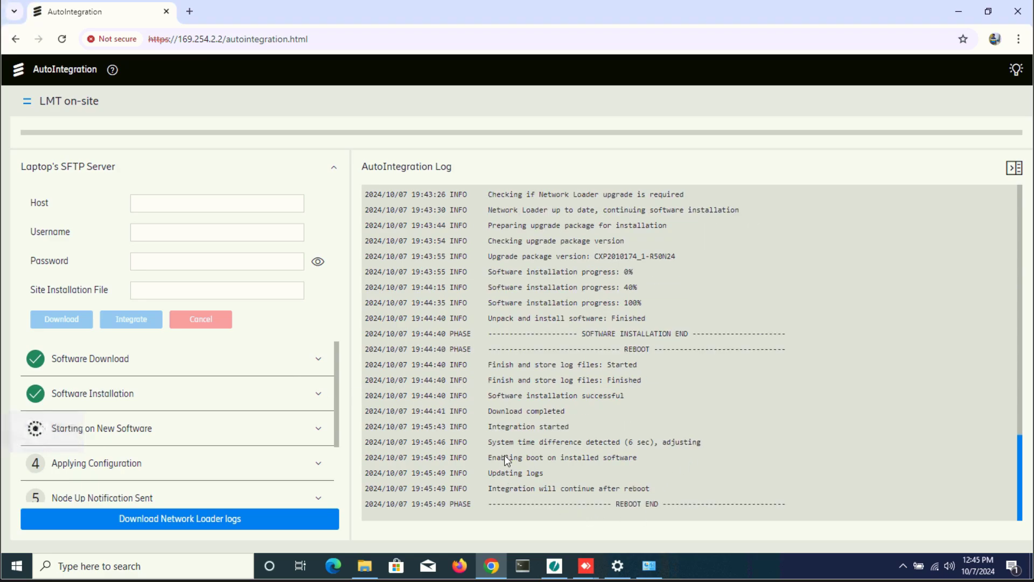
- Highlight the log entries from 'log files stored' and 'Software installation successful' through REBOOT END
{"action": "left_click_drag", "start_coordinate": [488, 364], "coordinate": [658, 369]}
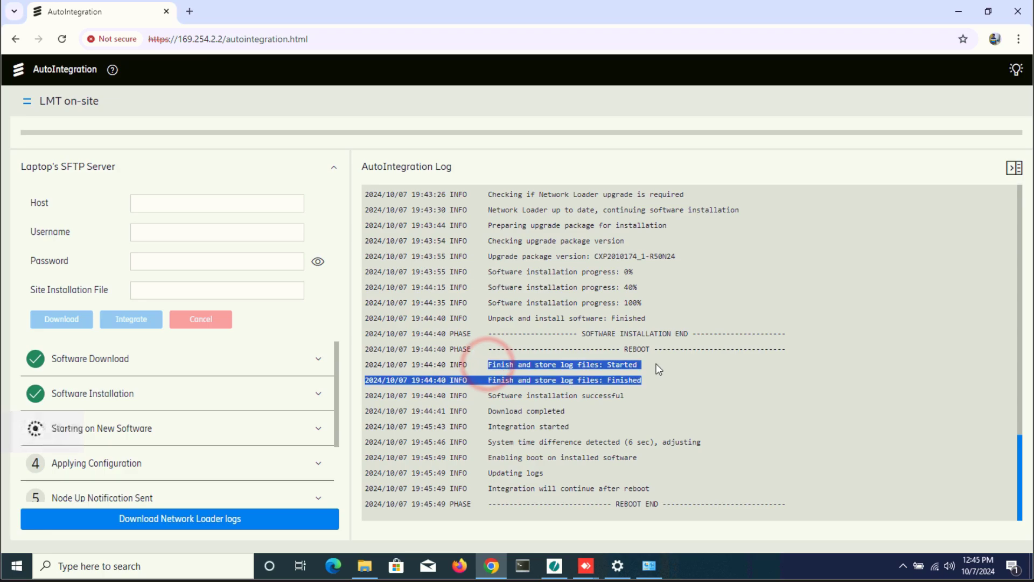
{"action": "left_click_drag", "start_coordinate": [487, 396], "coordinate": [638, 403]}
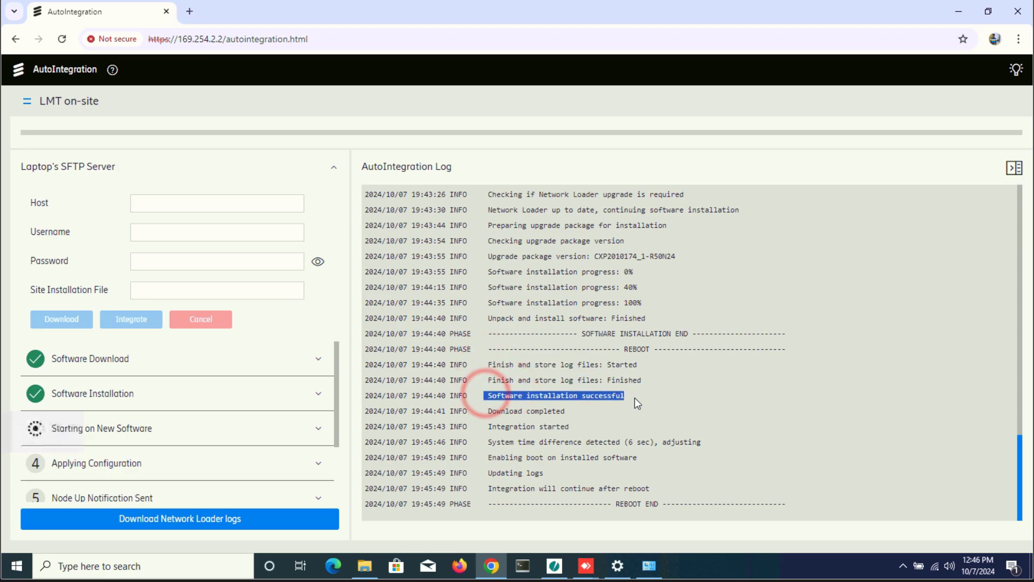
{"action": "left_click_drag", "start_coordinate": [488, 411], "coordinate": [497, 432]}
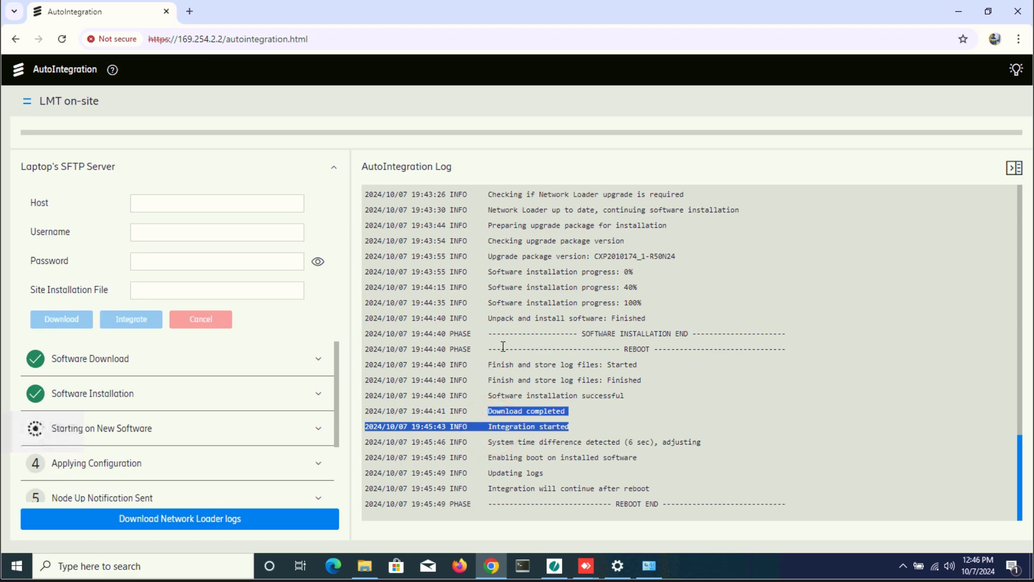
{"action": "left_click", "coordinate": [585, 432]}
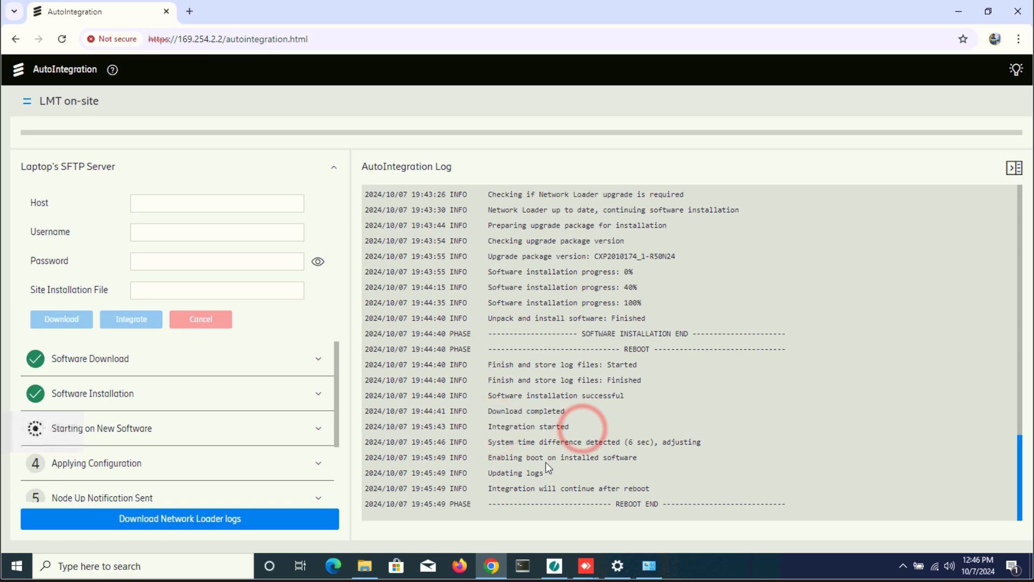
{"action": "left_click_drag", "start_coordinate": [488, 489], "coordinate": [668, 497]}
{"action": "left_click", "coordinate": [670, 490]}
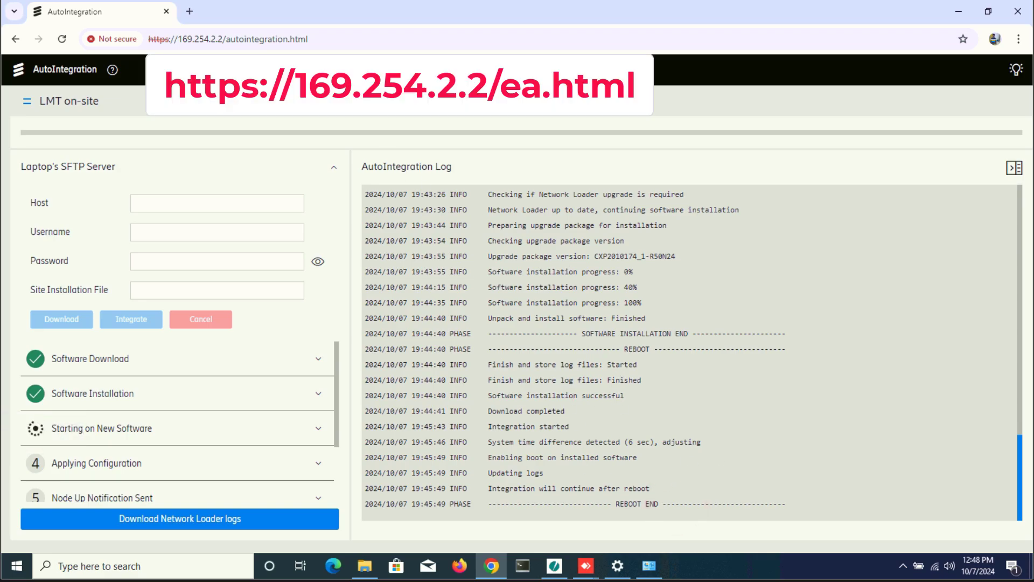
{"action": "left_click", "coordinate": [353, 40]}
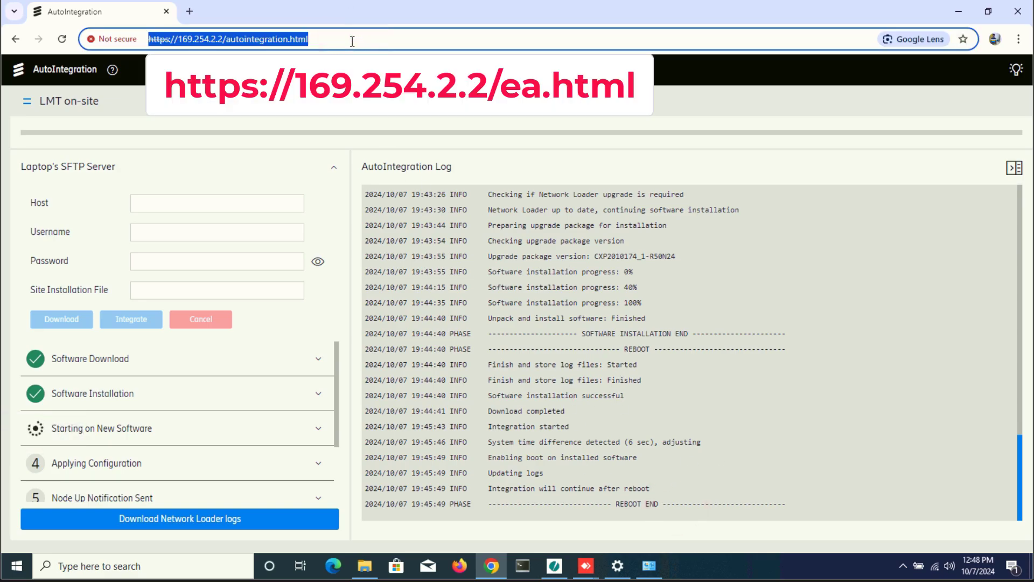
{"action": "type", "text": "htt"}
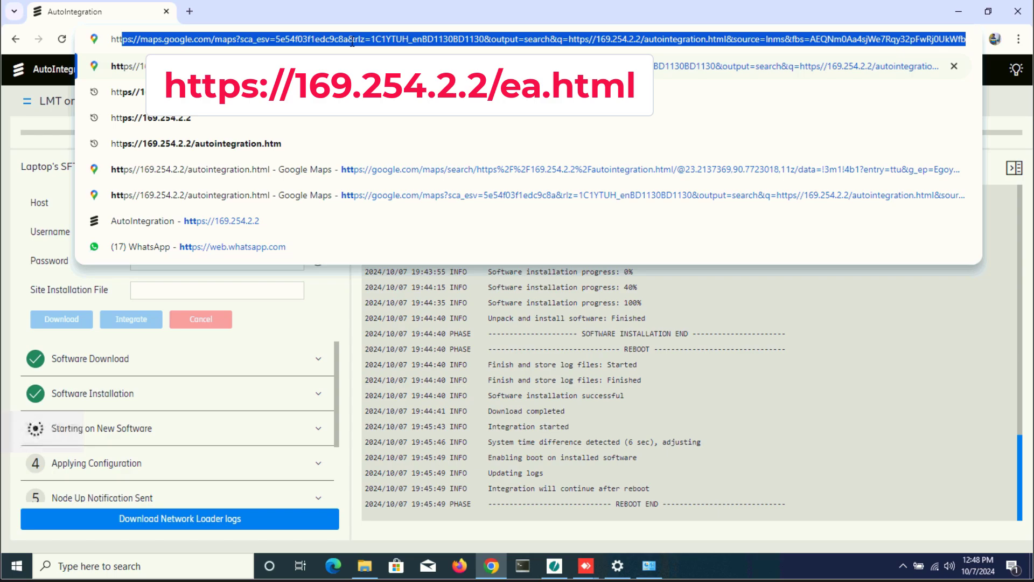
{"action": "type", "text": "ps"}
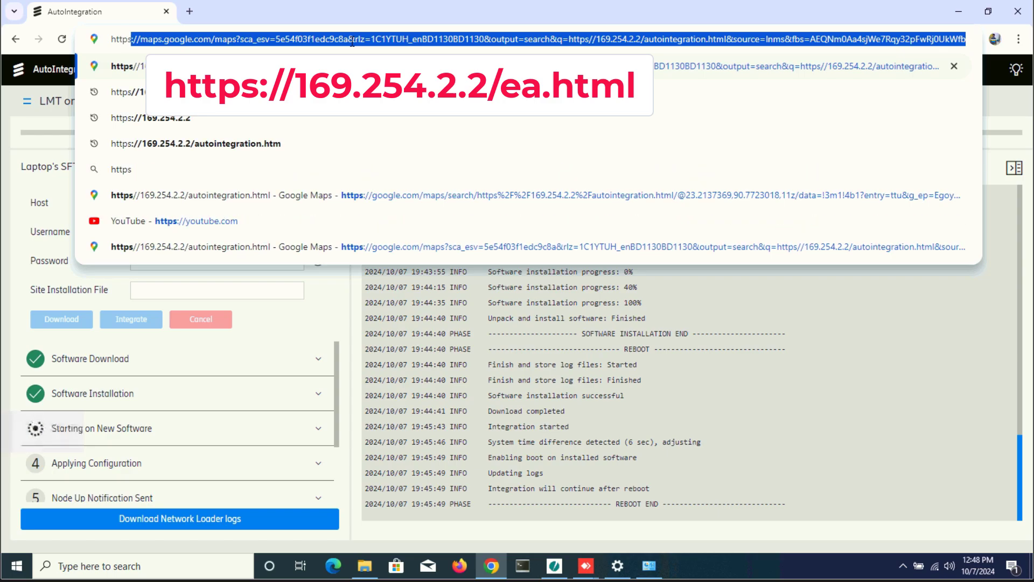
{"action": "type", "text": "://16"}
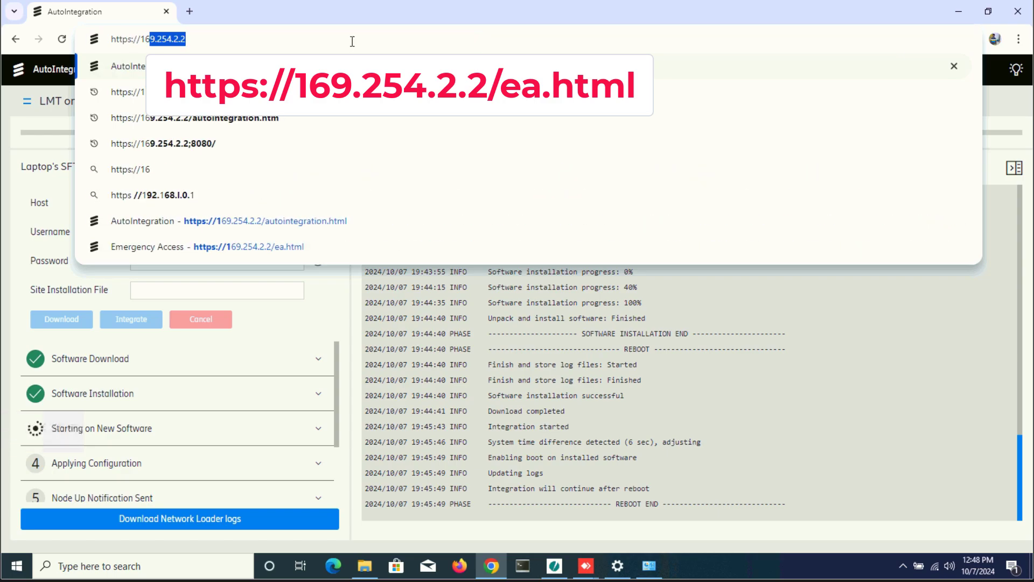
{"action": "type", "text": "9.254"}
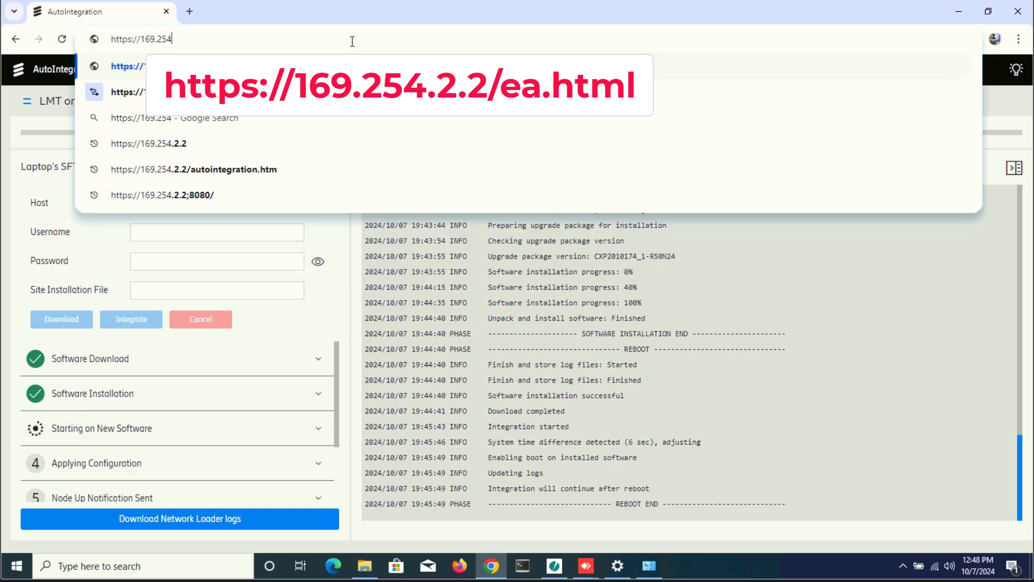
{"action": "type", "text": ".2.2"}
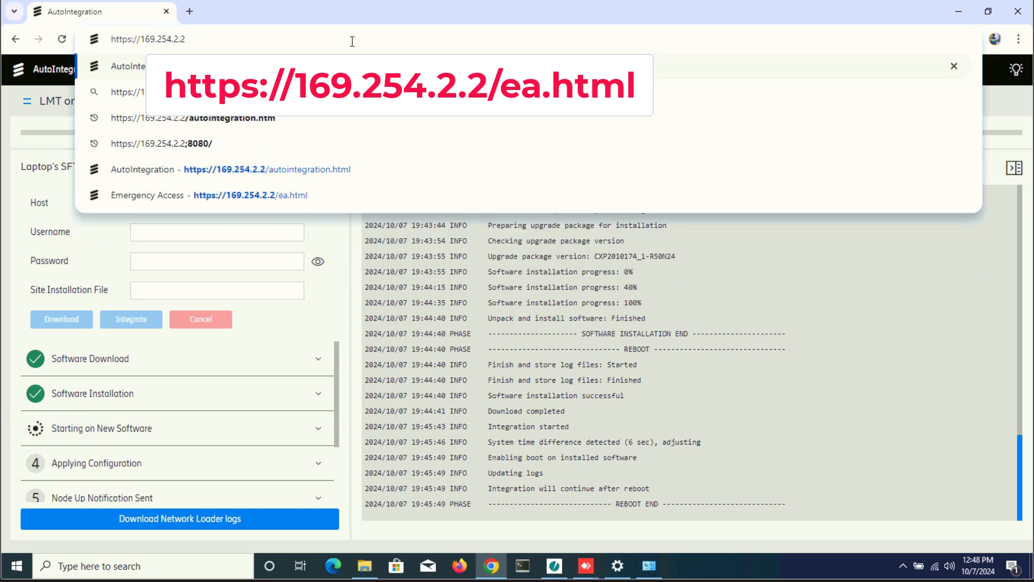
{"action": "type", "text": "/ea"}
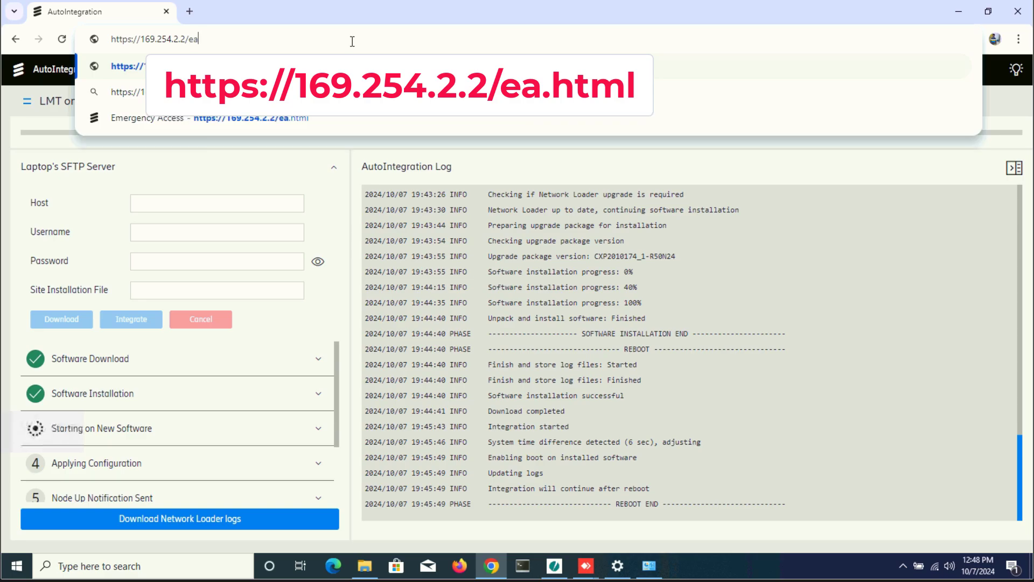
{"action": "type", "text": ".html"}
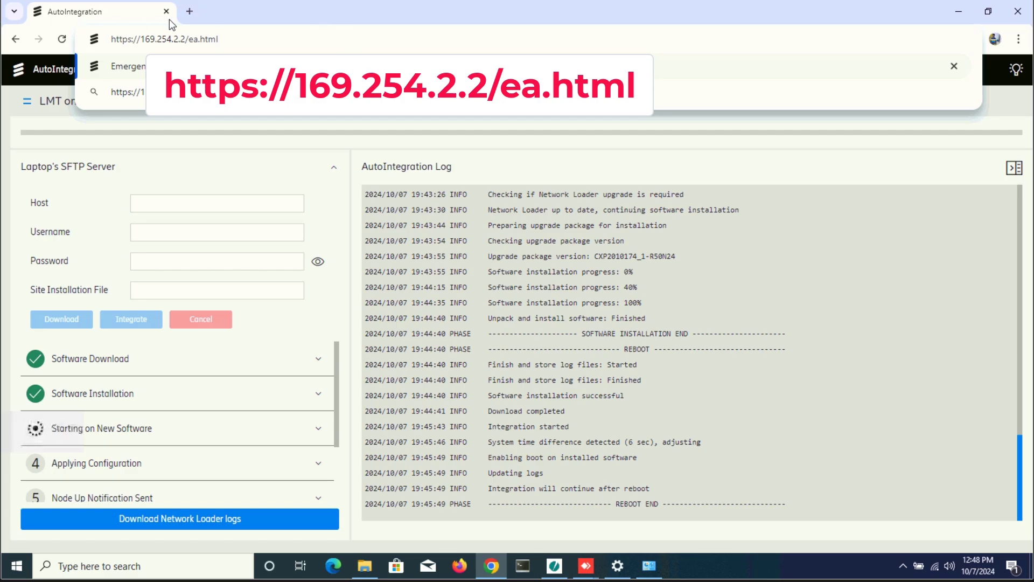
{"action": "triple_click", "coordinate": [233, 35]}
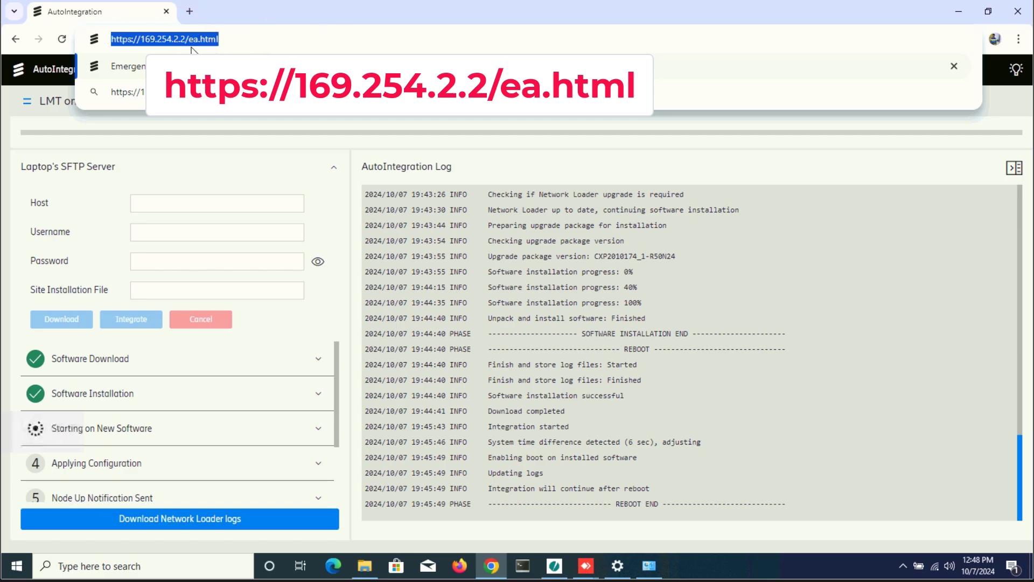
{"action": "key", "text": "Return"}
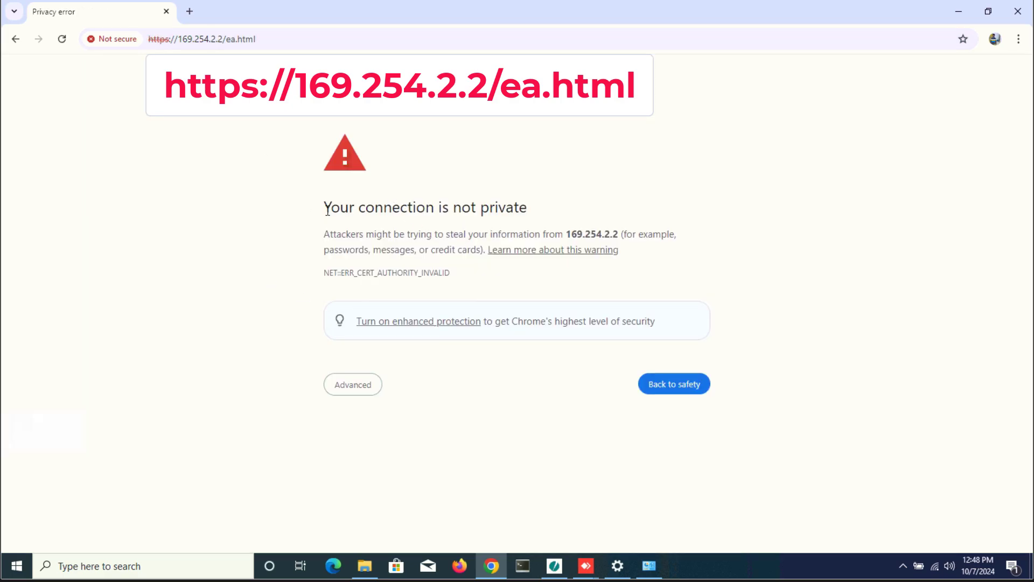
- Get past the certificate warning by proceeding to 169.254.2.2 (unsafe)
{"action": "left_click", "coordinate": [330, 209]}
{"action": "left_click_drag", "start_coordinate": [666, 221], "coordinate": [667, 221]}
{"action": "left_click", "coordinate": [350, 384]}
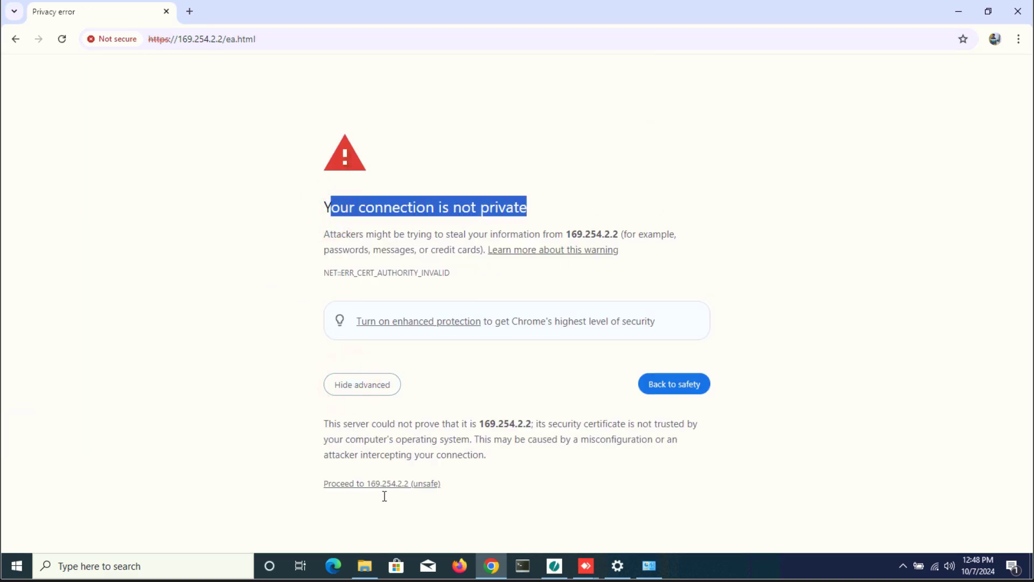
{"action": "left_click", "coordinate": [376, 484]}
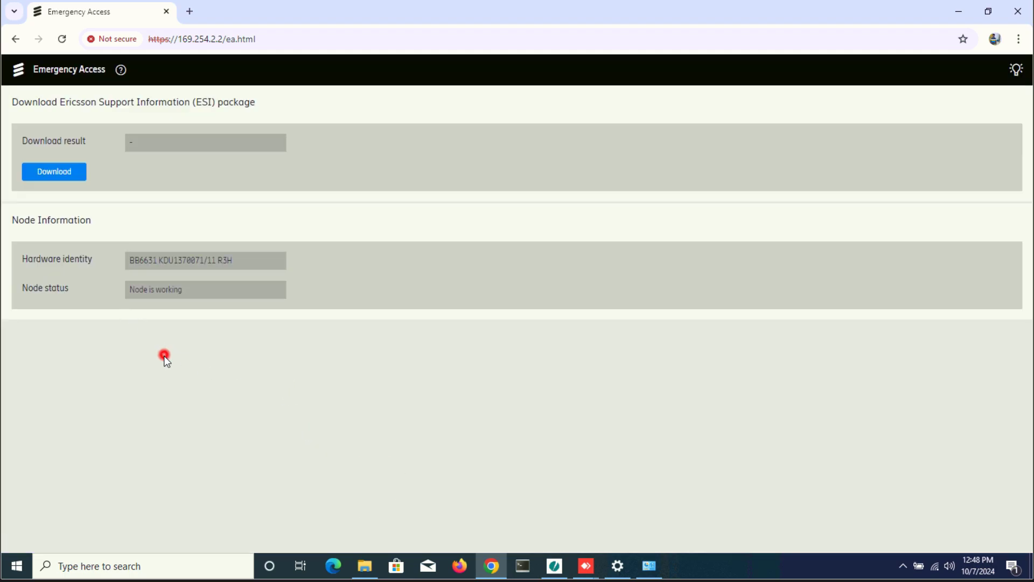
{"action": "left_click", "coordinate": [196, 292]}
{"action": "left_click_drag", "start_coordinate": [116, 292], "coordinate": [114, 297]}
{"action": "left_click", "coordinate": [209, 289]}
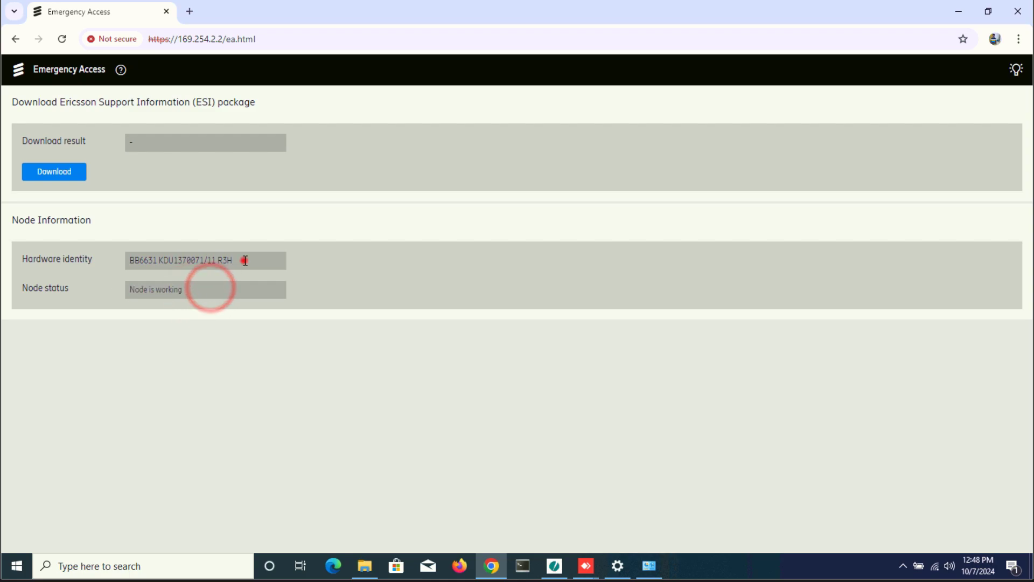
{"action": "left_click_drag", "start_coordinate": [245, 261], "coordinate": [160, 261]}
{"action": "left_click", "coordinate": [195, 294]}
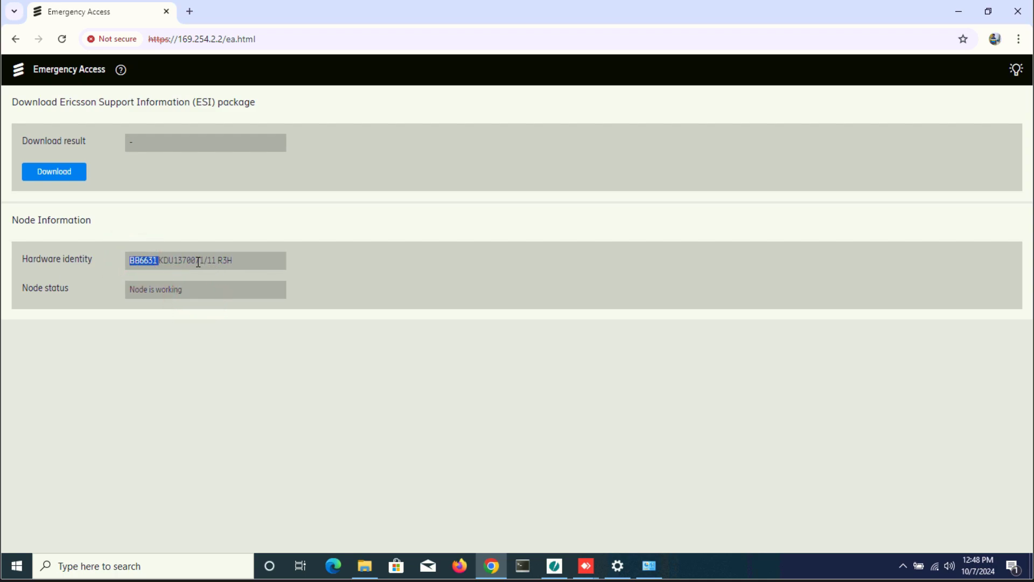
{"action": "left_click_drag", "start_coordinate": [204, 259], "coordinate": [163, 260]}
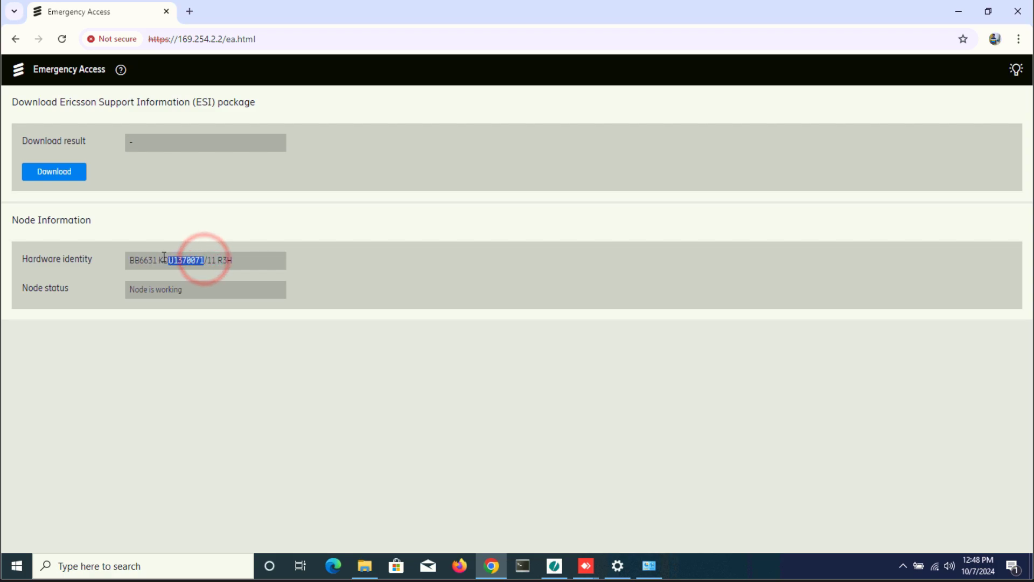
{"action": "left_click_drag", "start_coordinate": [237, 261], "coordinate": [194, 293]}
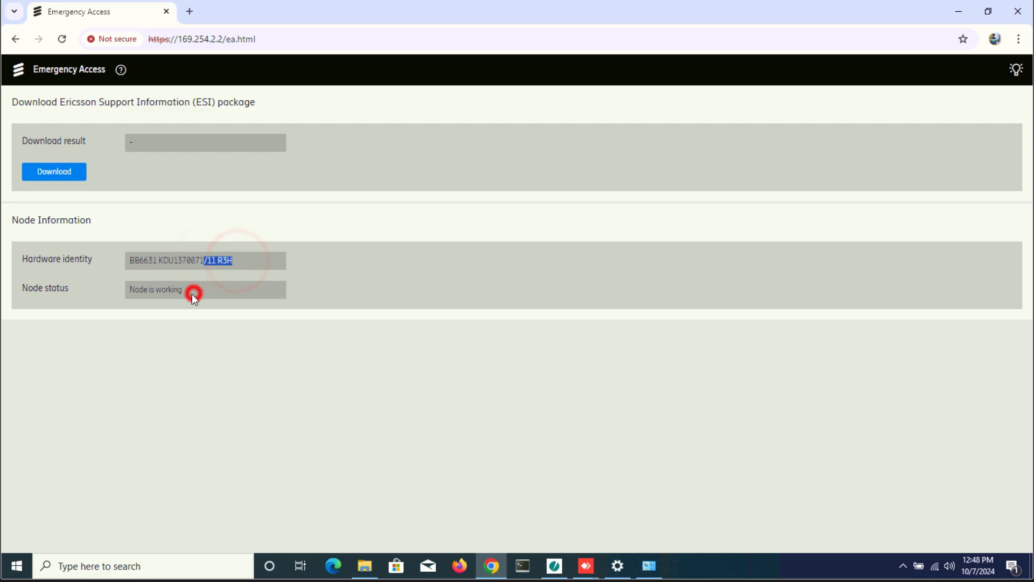
{"action": "left_click", "coordinate": [194, 291]}
{"action": "left_click", "coordinate": [22, 287]}
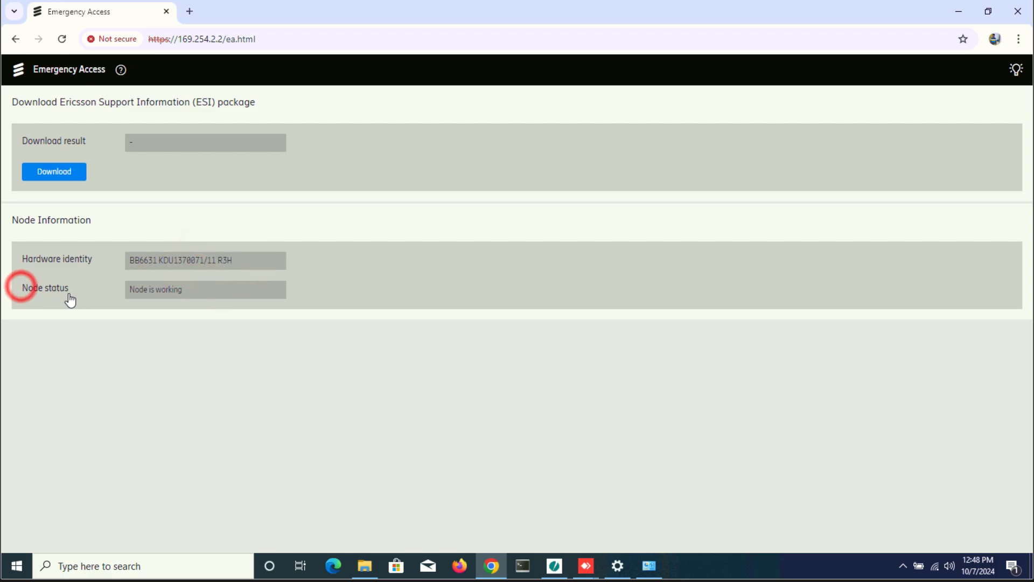
{"action": "left_click", "coordinate": [188, 288]}
{"action": "left_click_drag", "start_coordinate": [188, 288], "coordinate": [81, 286]}
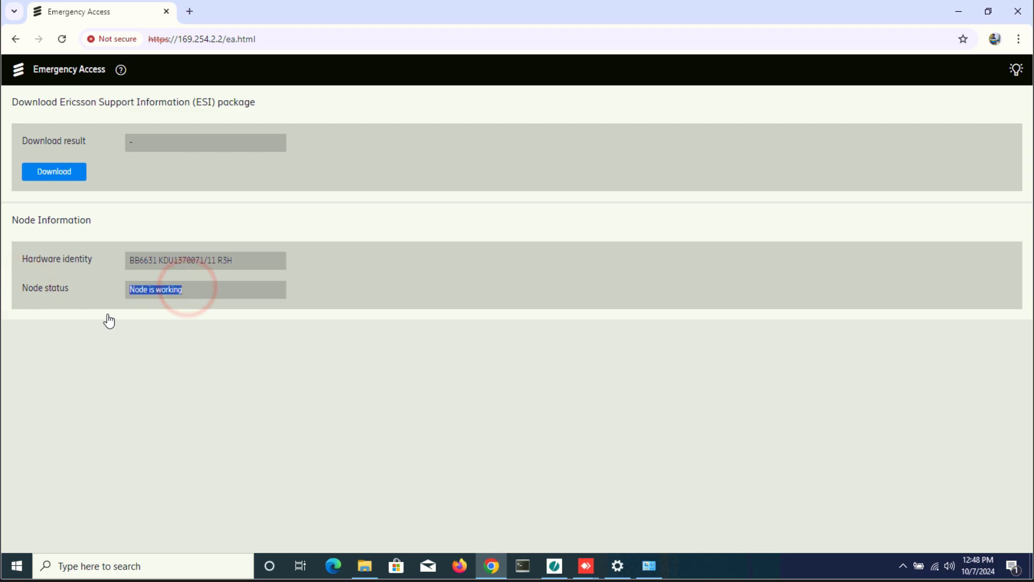
{"action": "left_click", "coordinate": [224, 330]}
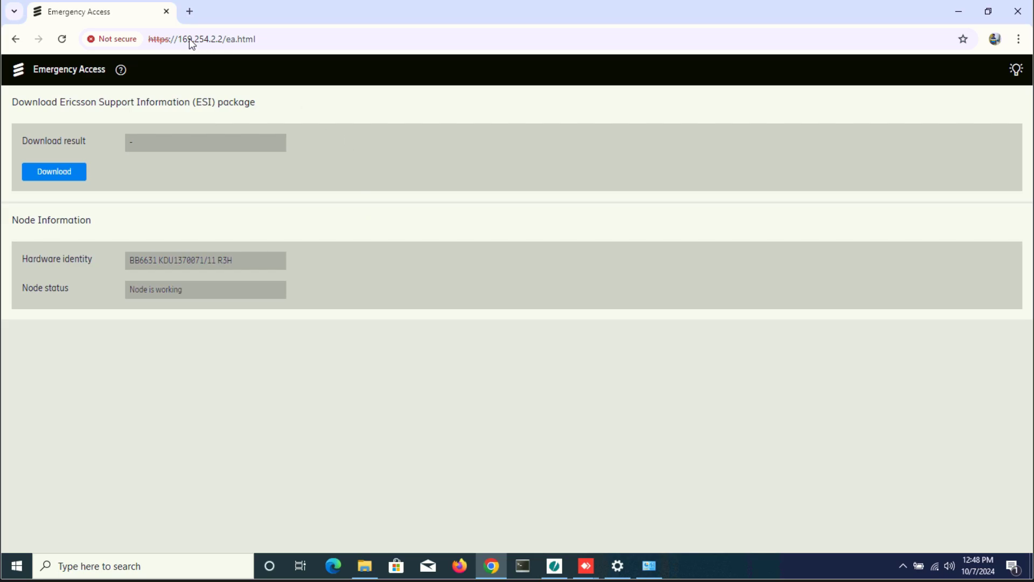
- Close the Emergency Access browser, then stop and close the Core FTP mini-sftp-server
{"action": "left_click", "coordinate": [165, 12]}
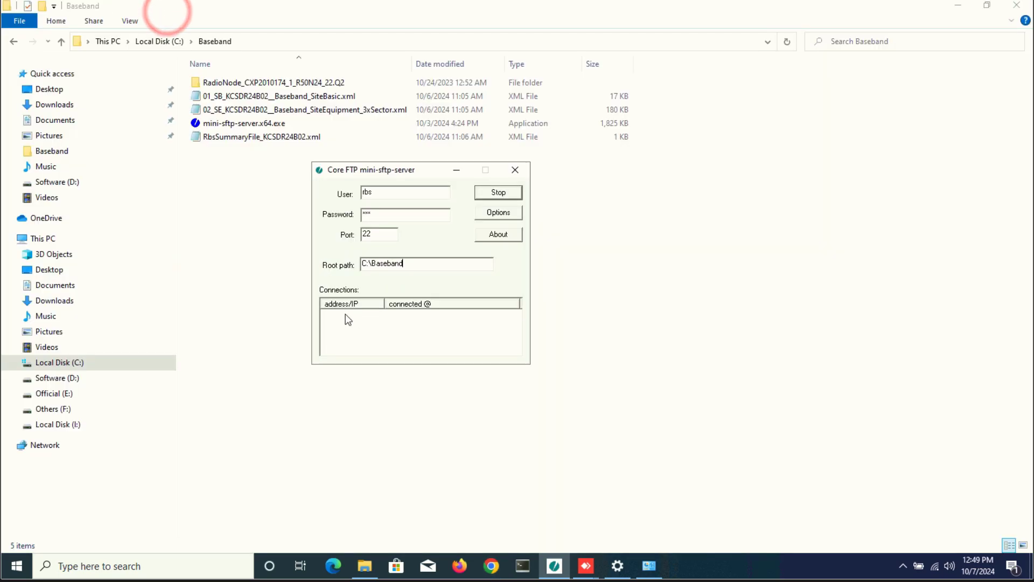
{"action": "left_click", "coordinate": [493, 192]}
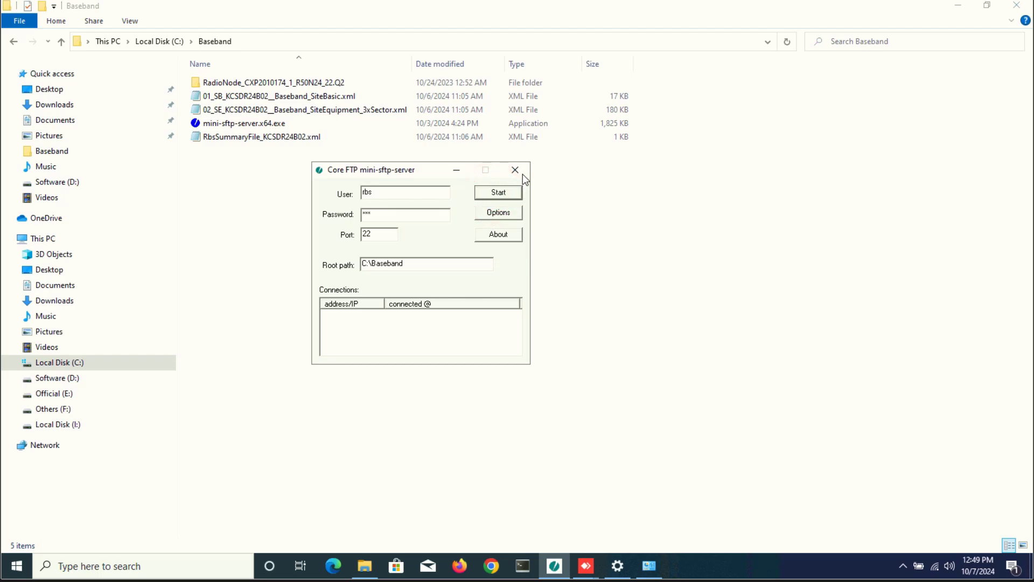
{"action": "left_click", "coordinate": [515, 170]}
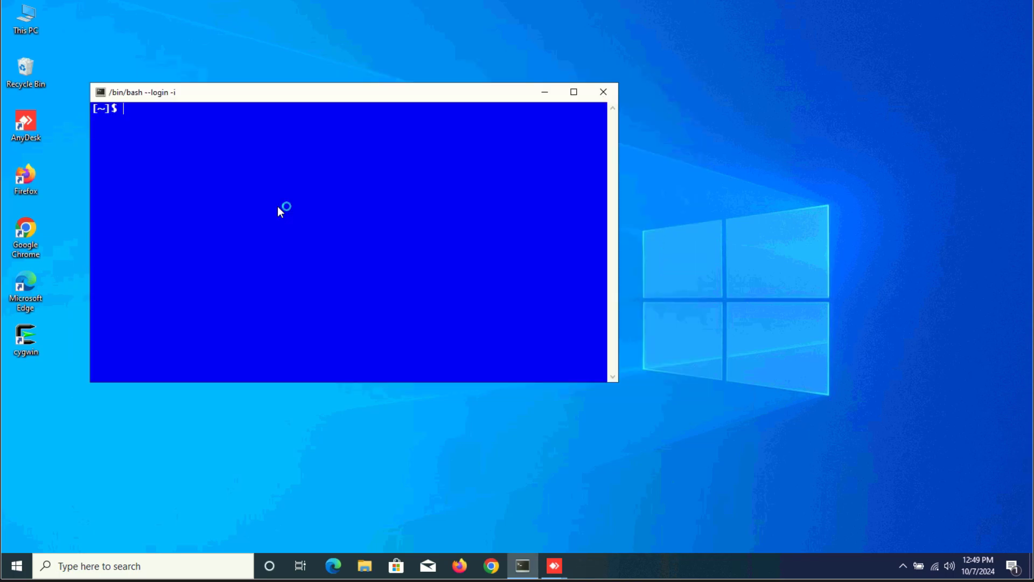
- Start MoShell against node 169.254.2.2 and confirm the OK IP contact result
{"action": "type", "text": "moshell 169.254.2.2"}
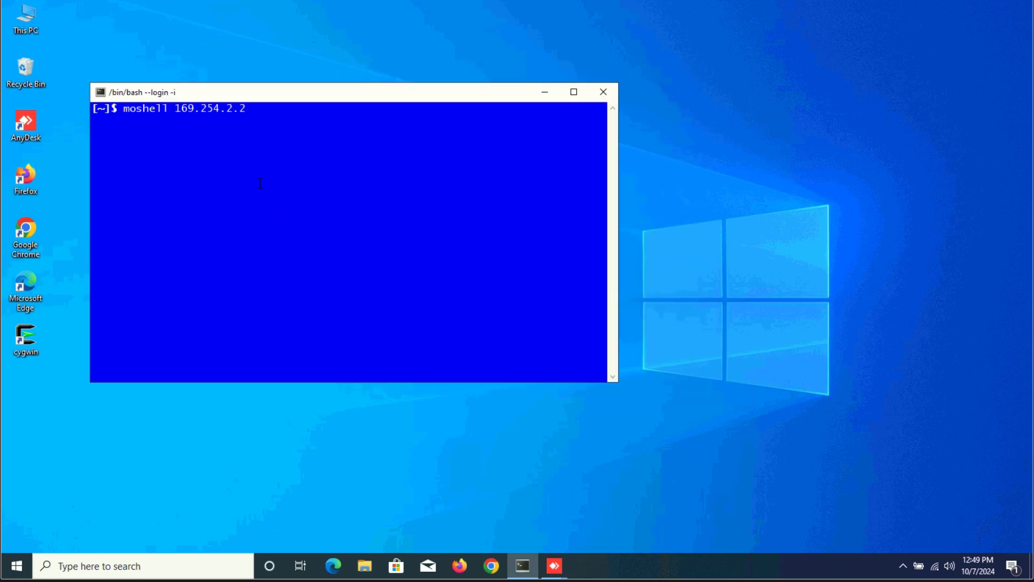
{"action": "triple_click", "coordinate": [257, 109]}
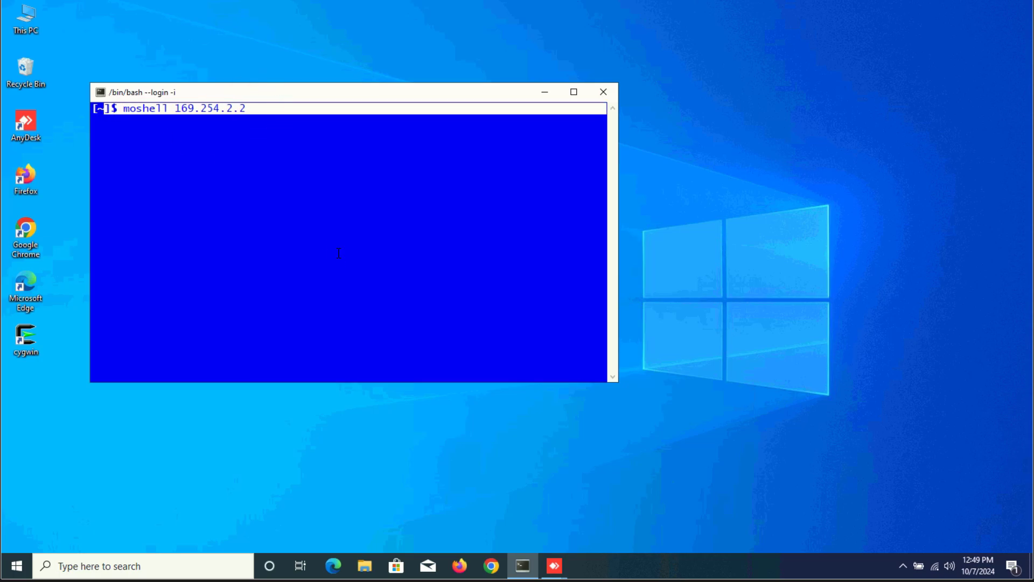
{"action": "left_click", "coordinate": [286, 108]}
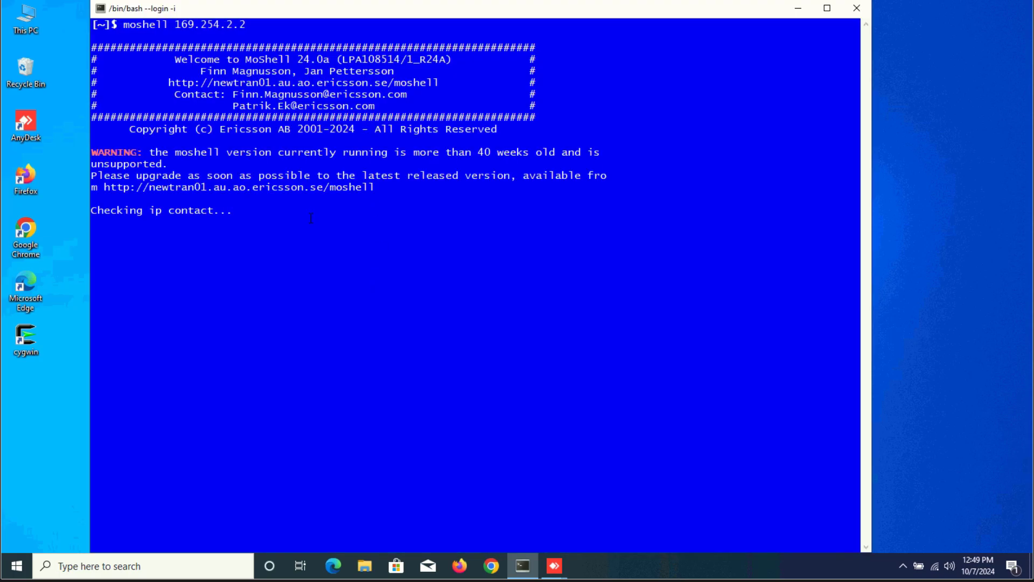
{"action": "left_click", "coordinate": [311, 210]}
{"action": "left_click_drag", "start_coordinate": [275, 208], "coordinate": [234, 210]}
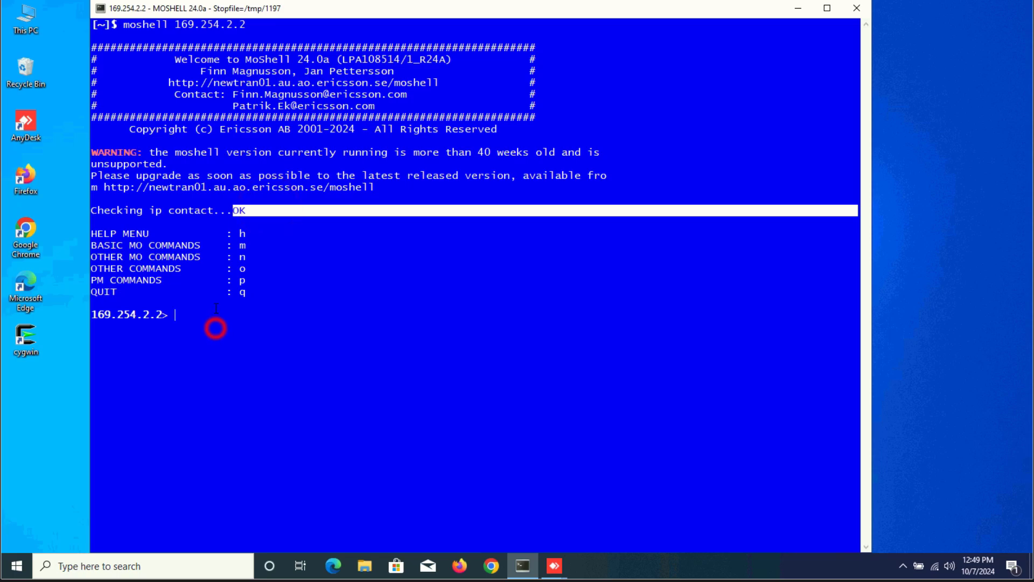
{"action": "left_click", "coordinate": [216, 308]}
- Run 'lt all' to load all managed objects and submit the node username
{"action": "type", "text": "l"}
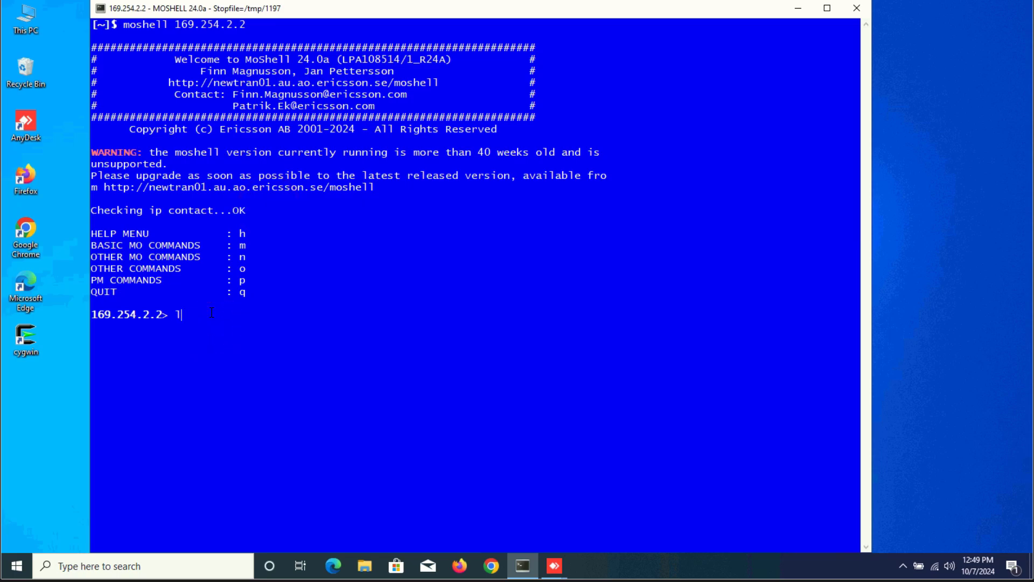
{"action": "type", "text": "t all"}
{"action": "key", "text": "Return"}
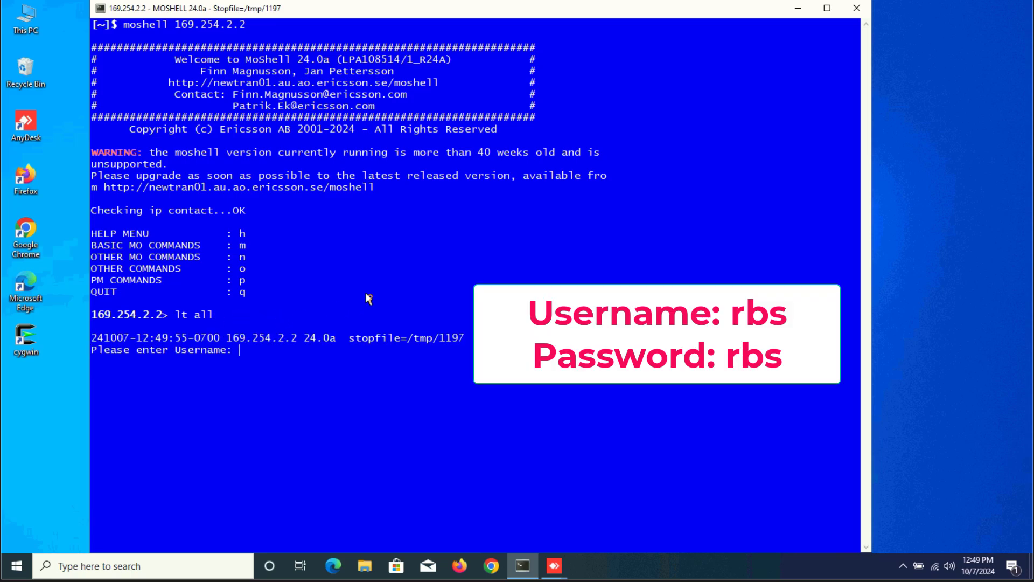
{"action": "type", "text": "rbs"}
{"action": "key", "text": "Return"}
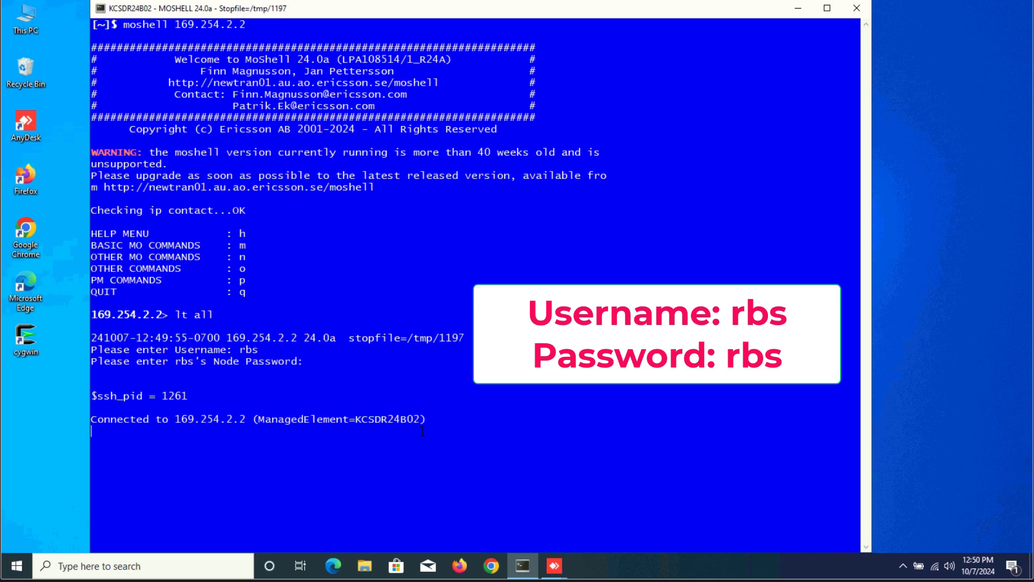
- Check that the loaded MoShell prompt shows managed element KCSDR24B02
{"action": "mouse_move", "coordinate": [352, 419]}
{"action": "left_mouse_down"}
{"action": "mouse_move", "coordinate": [426, 420]}
{"action": "mouse_move", "coordinate": [354, 420]}
{"action": "left_mouse_up"}
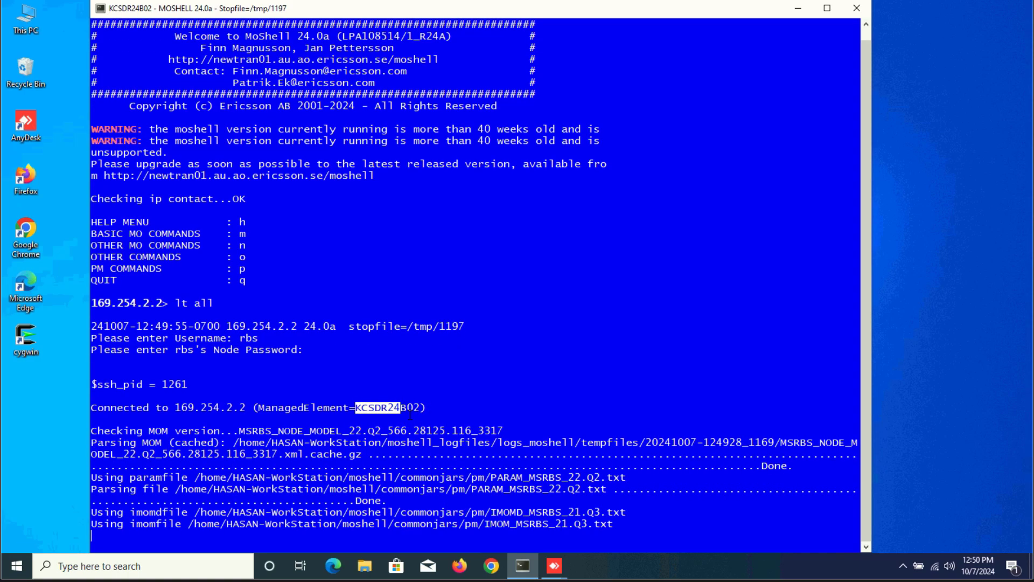
{"action": "left_click", "coordinate": [404, 403]}
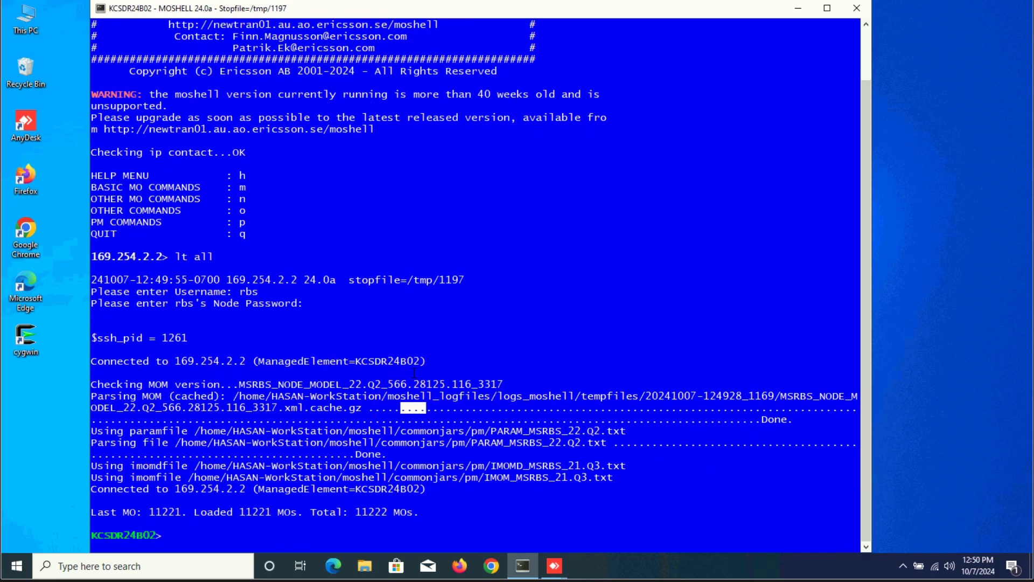
{"action": "left_click_drag", "start_coordinate": [418, 360], "coordinate": [404, 360]}
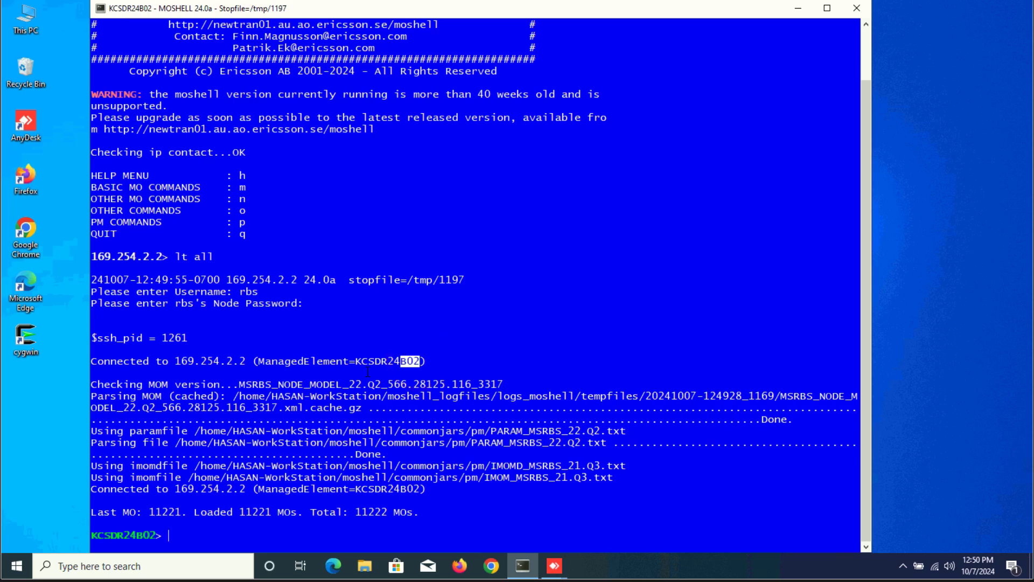
{"action": "left_click", "coordinate": [446, 370]}
- List the active alarms with 'alt', maximize the terminal, and run 'alt' again
{"action": "type", "text": "alt"}
{"action": "key", "text": "Return"}
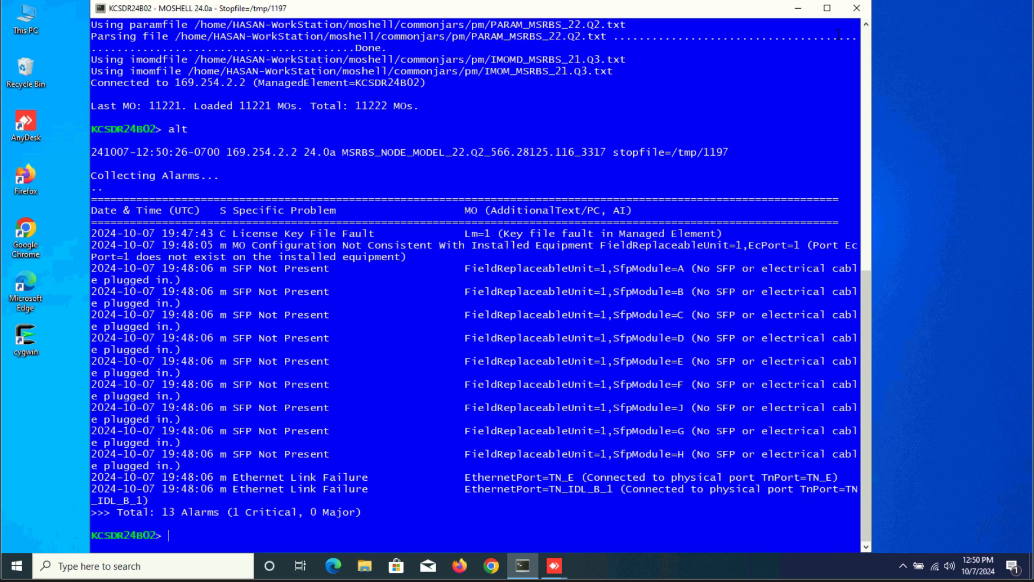
{"action": "left_click", "coordinate": [829, 7]}
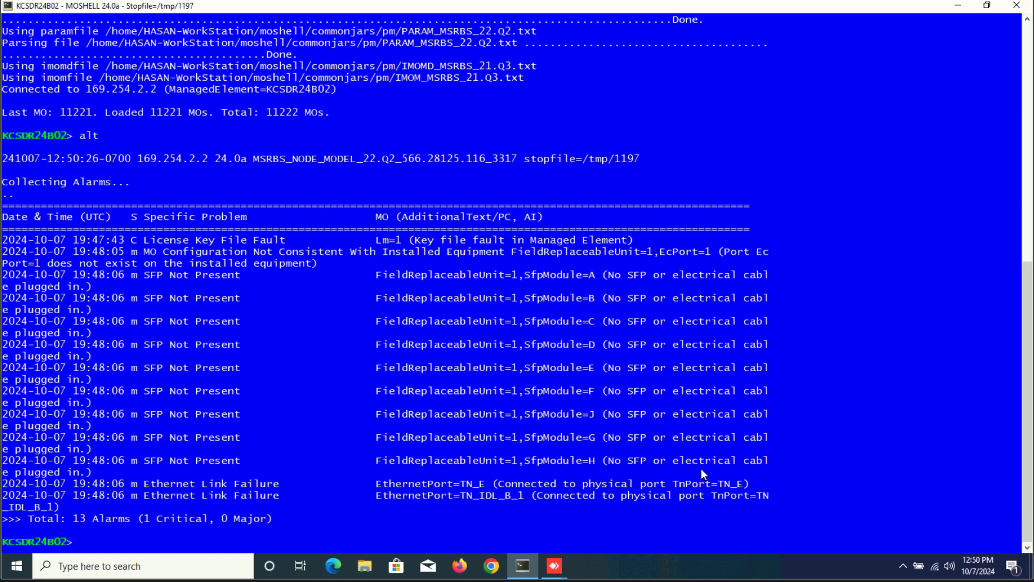
{"action": "type", "text": "alt"}
{"action": "key", "text": "Return"}
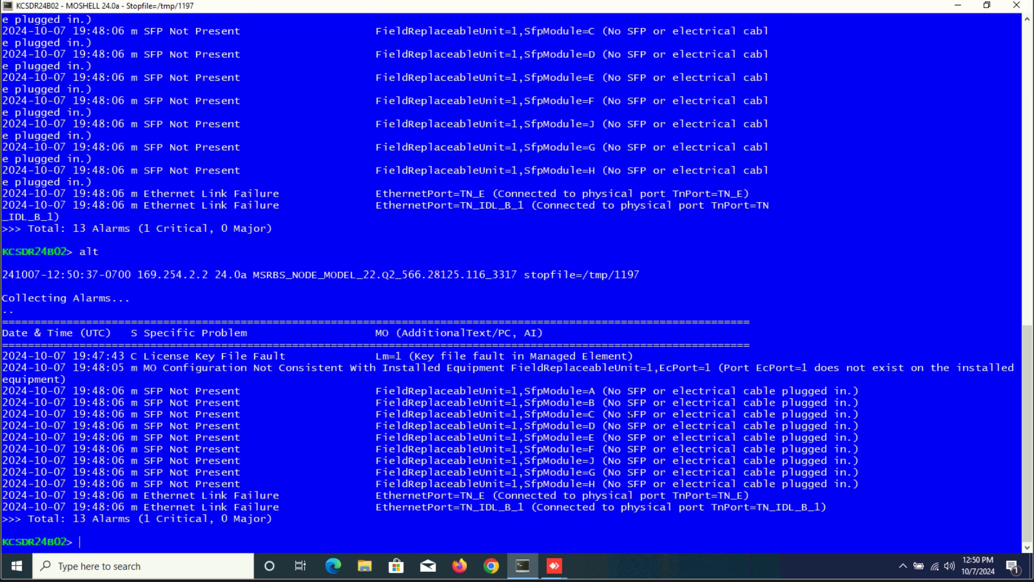
- Review the SFP Not Present alarm rows and their TN_E port names
{"action": "left_click_drag", "start_coordinate": [584, 392], "coordinate": [593, 491]}
{"action": "left_click", "coordinate": [594, 491]}
{"action": "left_click_drag", "start_coordinate": [711, 496], "coordinate": [738, 496]}
{"action": "left_click", "coordinate": [146, 529]}
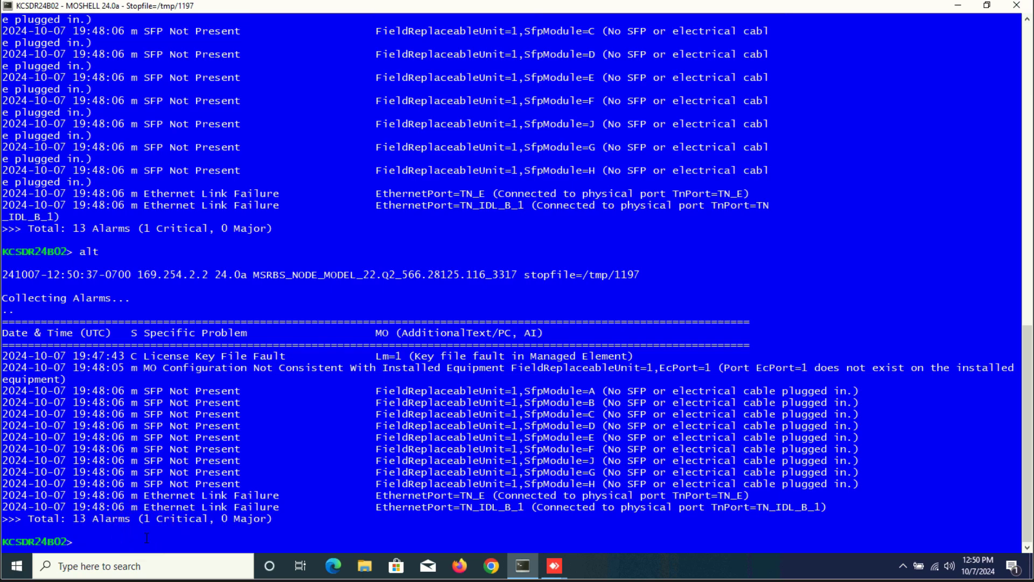